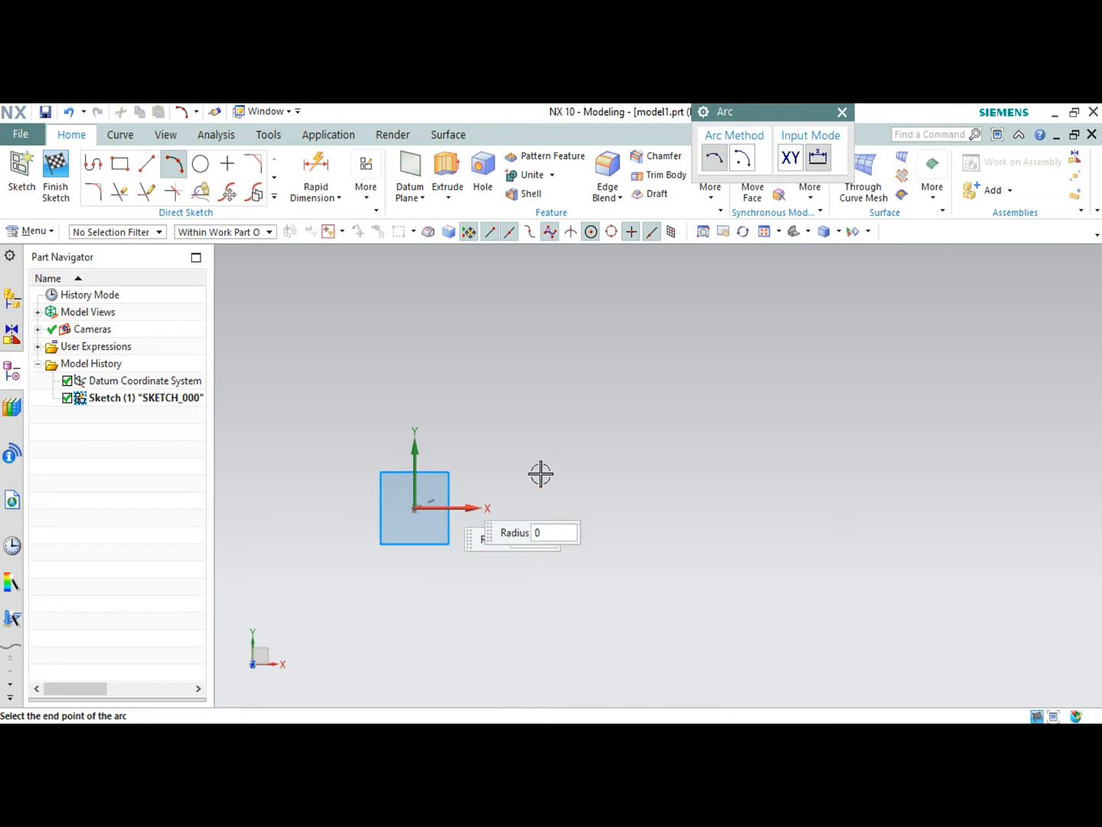
Sketch an arc from the origin to a point about 58.5 mm across and 13.4 mm up, with a radius of about 86 mm.
click(702, 437)
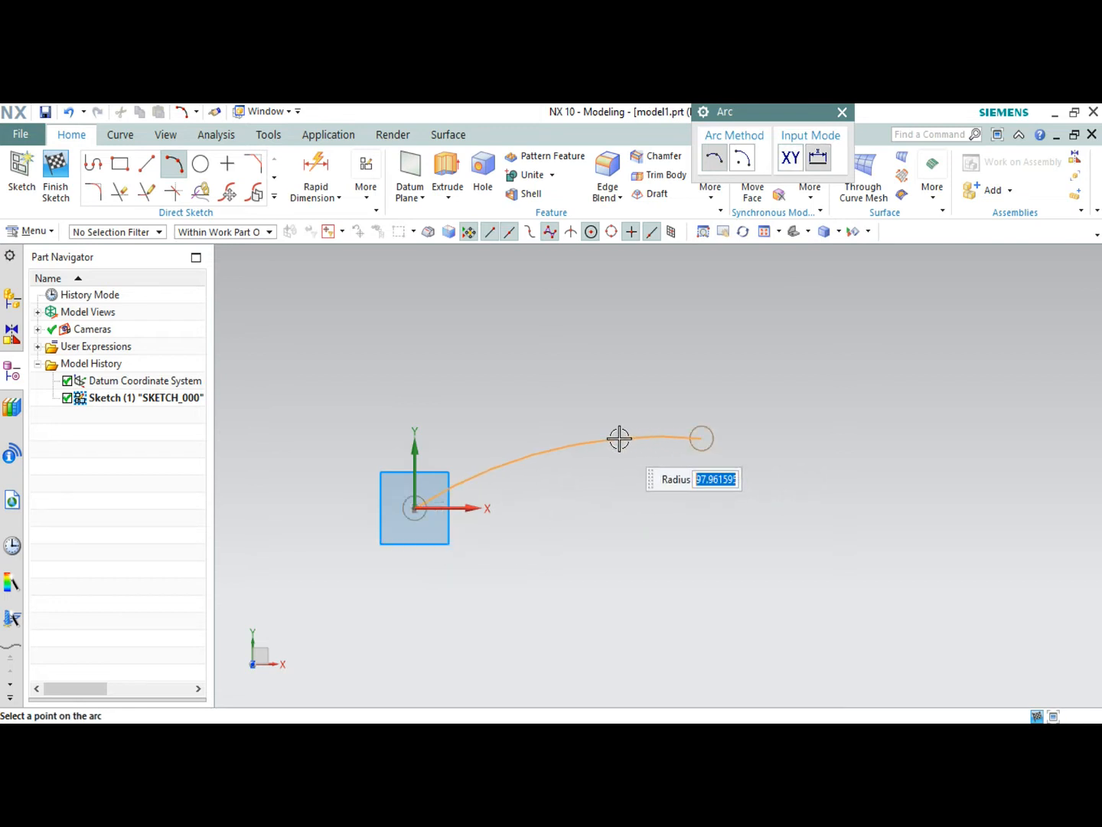
click(614, 435)
scroll(470, 481, up, 3)
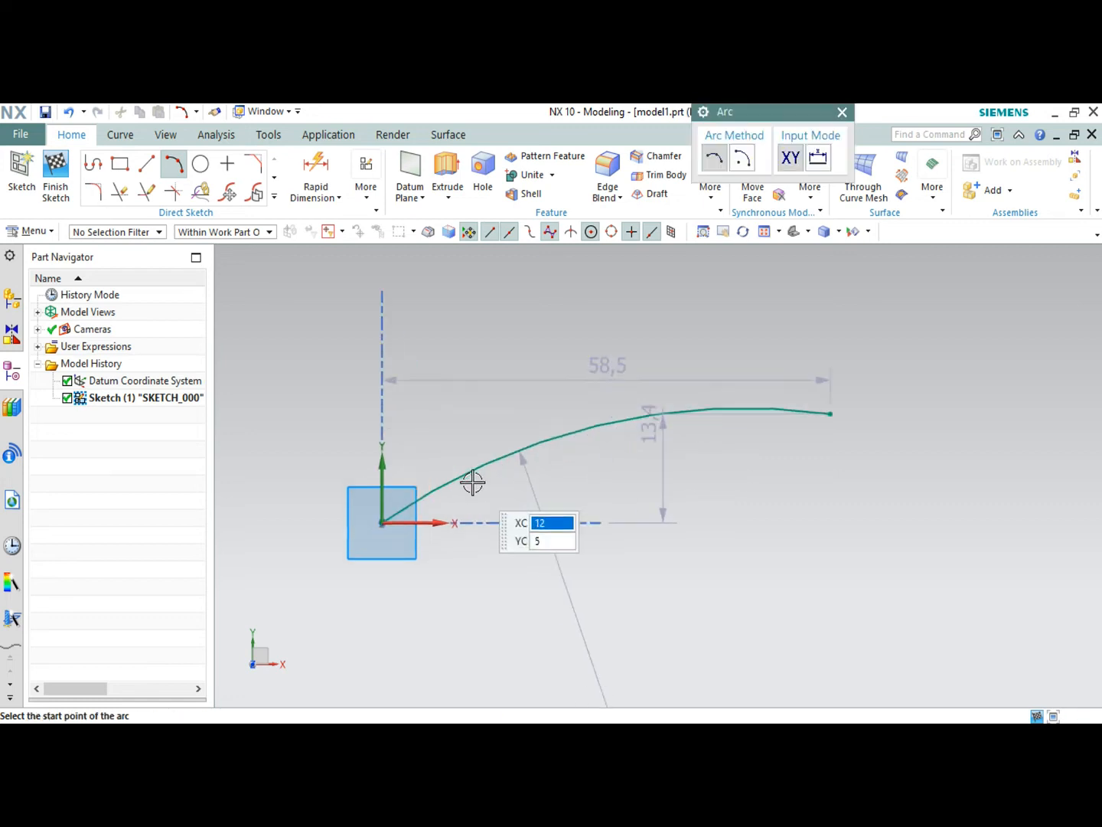
Sketch a second, flatter arc between the same two endpoints, with a radius of about 111 mm.
click(413, 508)
click(920, 396)
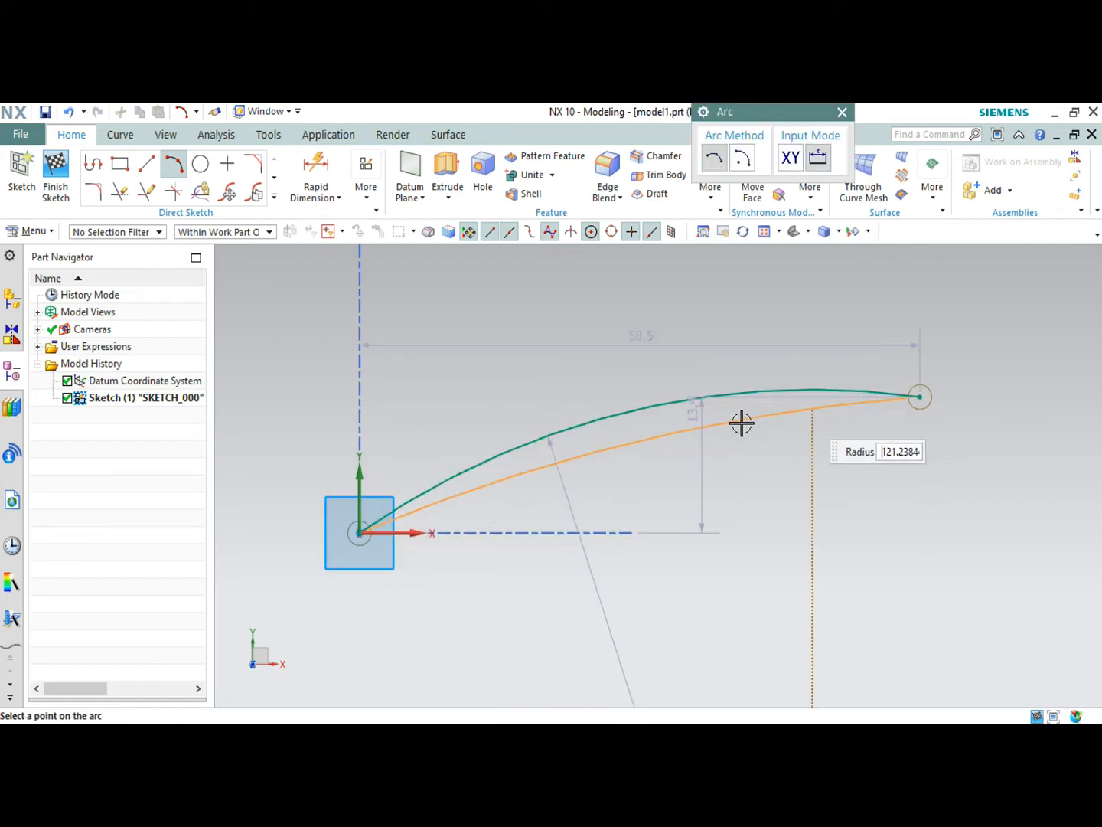
click(656, 419)
key(Escape)
Fillet the sharp corner between the two arcs at the origin end.
scroll(381, 501, up, 10)
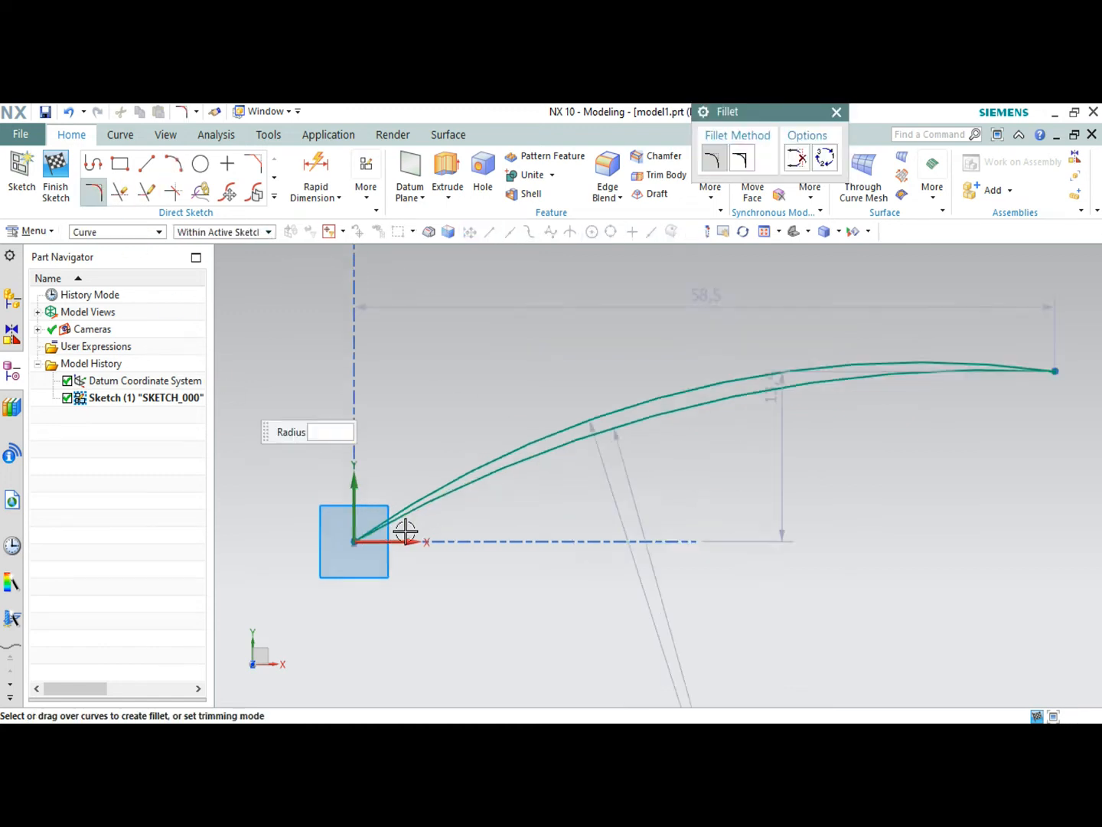
scroll(406, 503, down, 6)
scroll(291, 551, up, 3)
scroll(292, 552, up, 4)
scroll(762, 318, down, 5)
scroll(775, 288, up, 7)
click(709, 500)
click(668, 533)
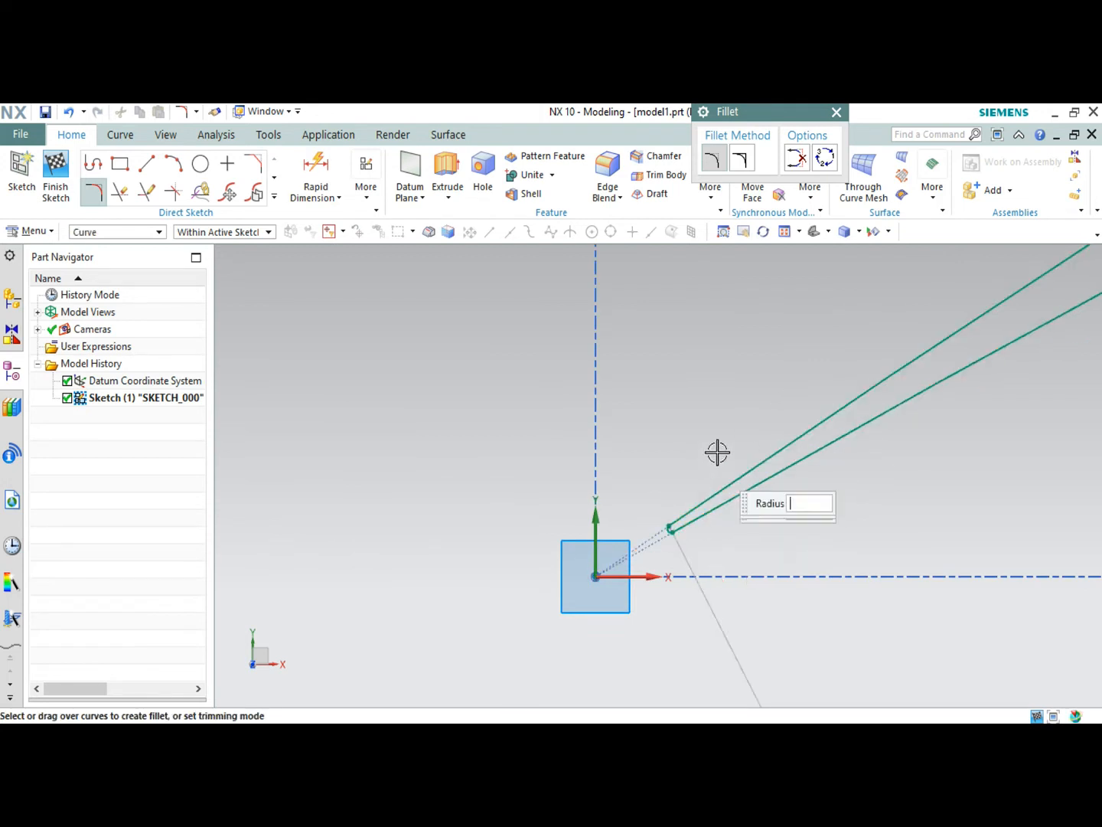
Fillet the outer tip of the two arcs with a radius of about 0.05 mm and finish the sketch.
scroll(829, 417, down, 5)
scroll(927, 307, up, 10)
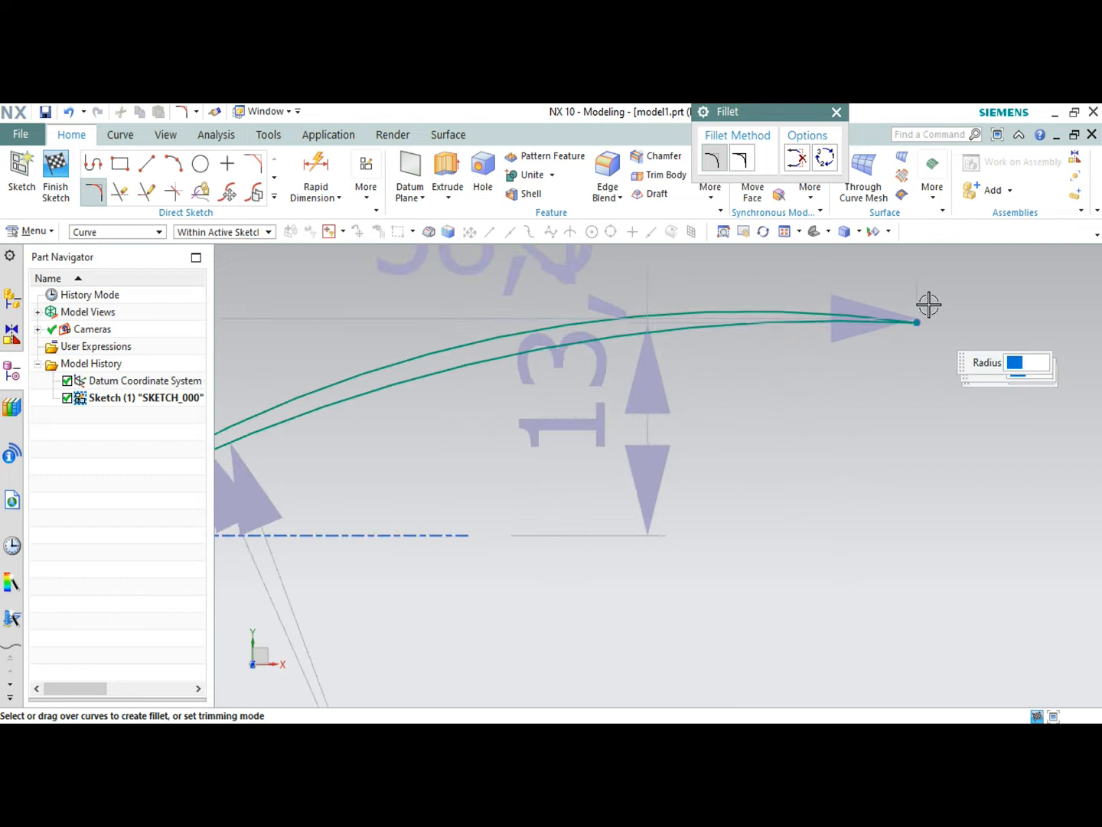
click(834, 370)
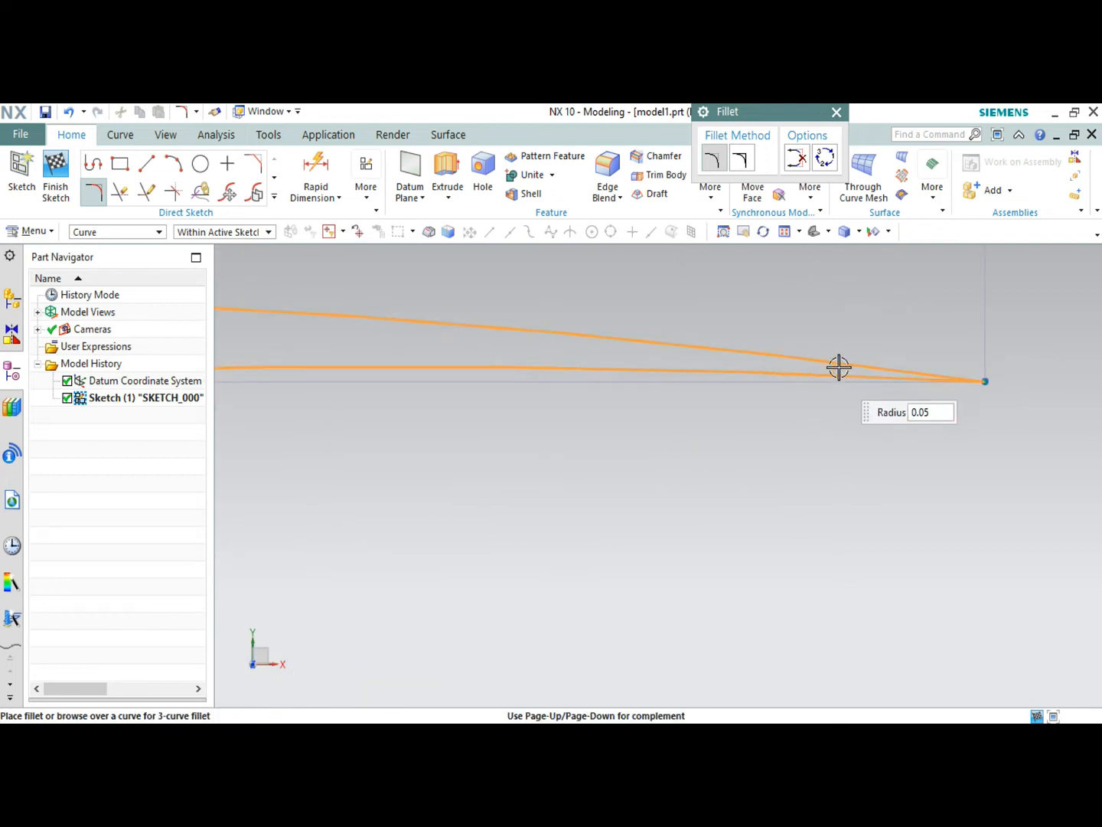
click(859, 370)
scroll(880, 372, down, 8)
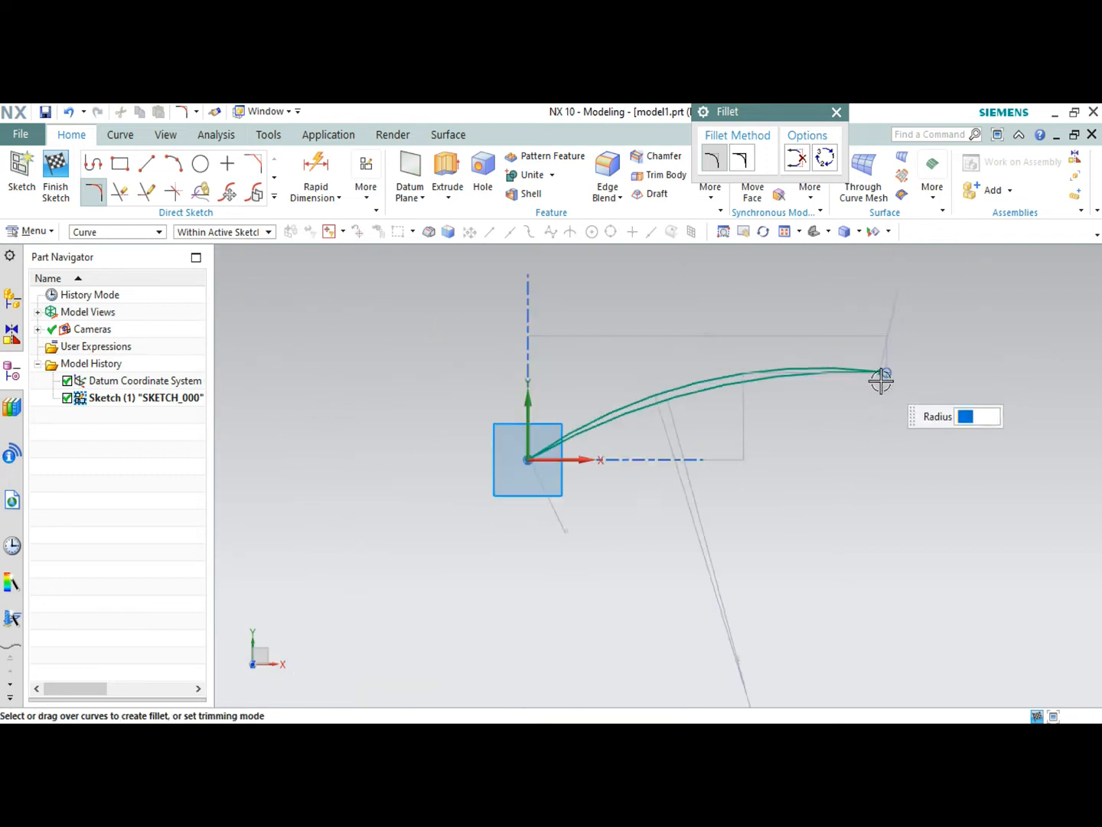
scroll(707, 420, down, 1)
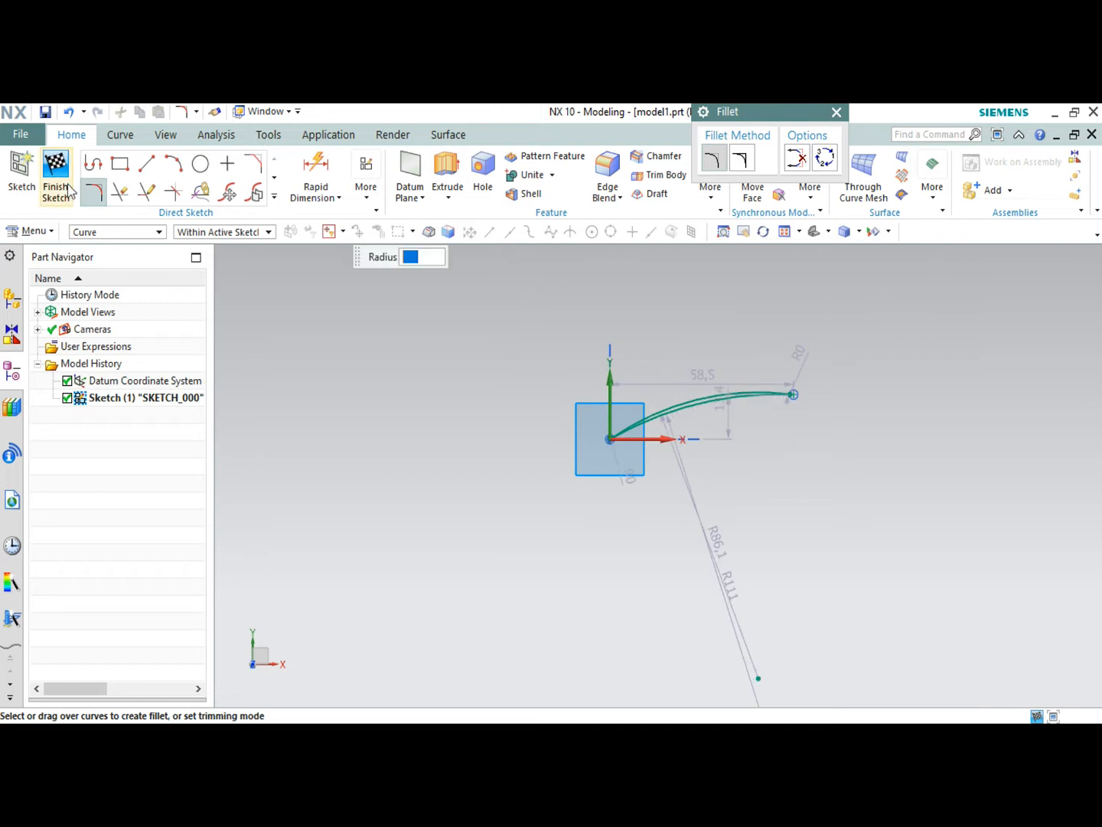
key(Escape)
mouse_move(526, 411)
middle_down()
mouse_move(540, 359)
mouse_move(485, 391)
mouse_move(524, 384)
middle_up()
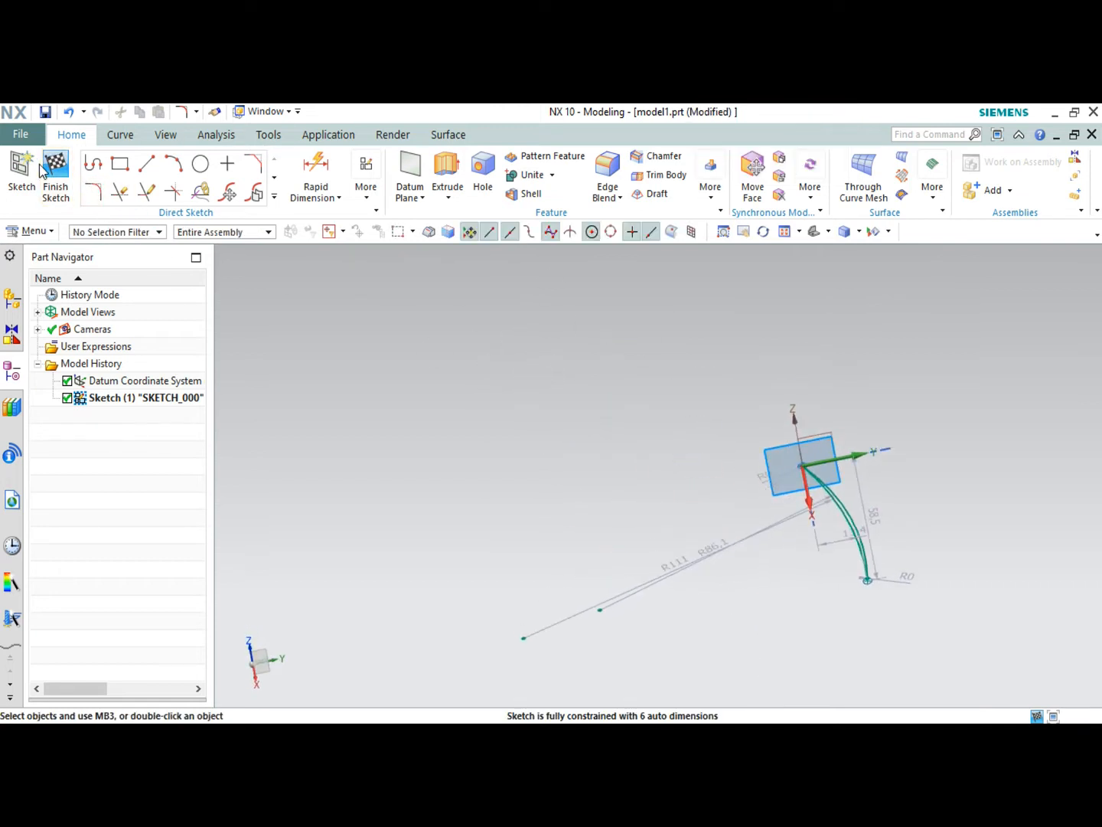
click(54, 190)
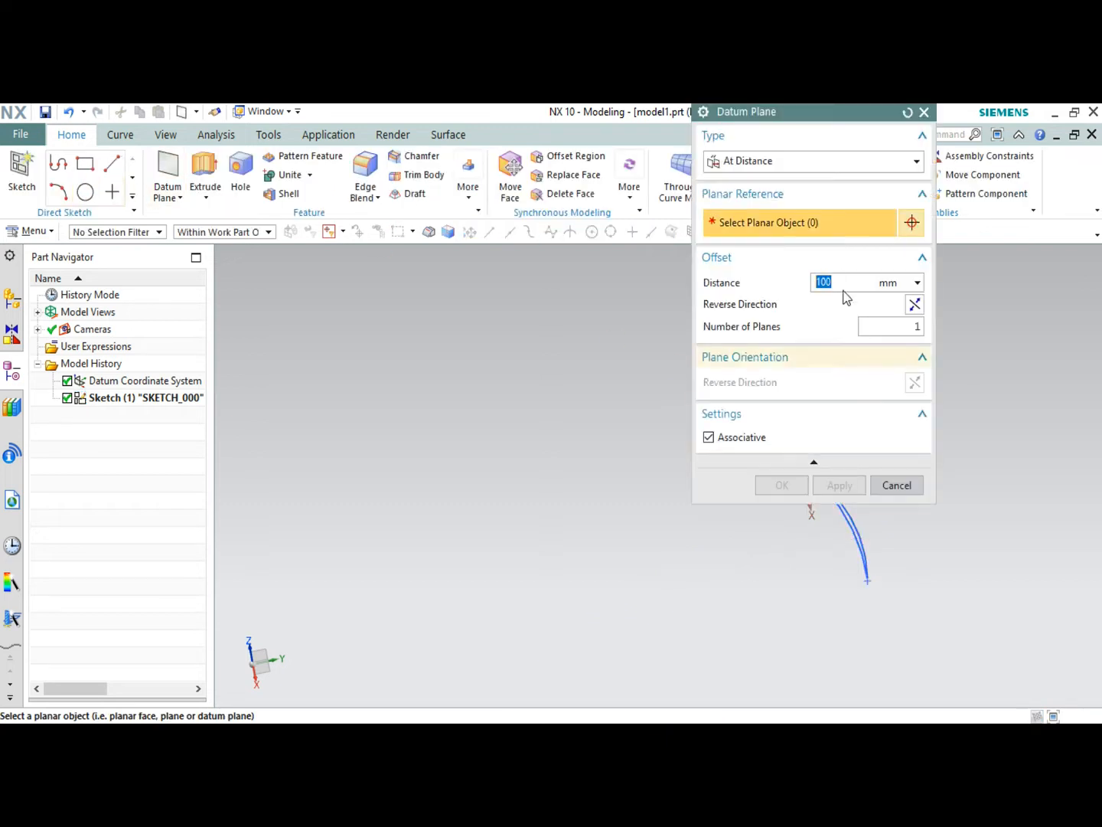
Define an At Distance datum plane from the XY plane and reverse its offset direction to the negative Z side.
drag(889, 126, 998, 149)
scroll(718, 390, down, 5)
mouse_move(672, 361)
middle_down()
mouse_move(669, 347)
mouse_move(662, 375)
middle_up()
click(626, 396)
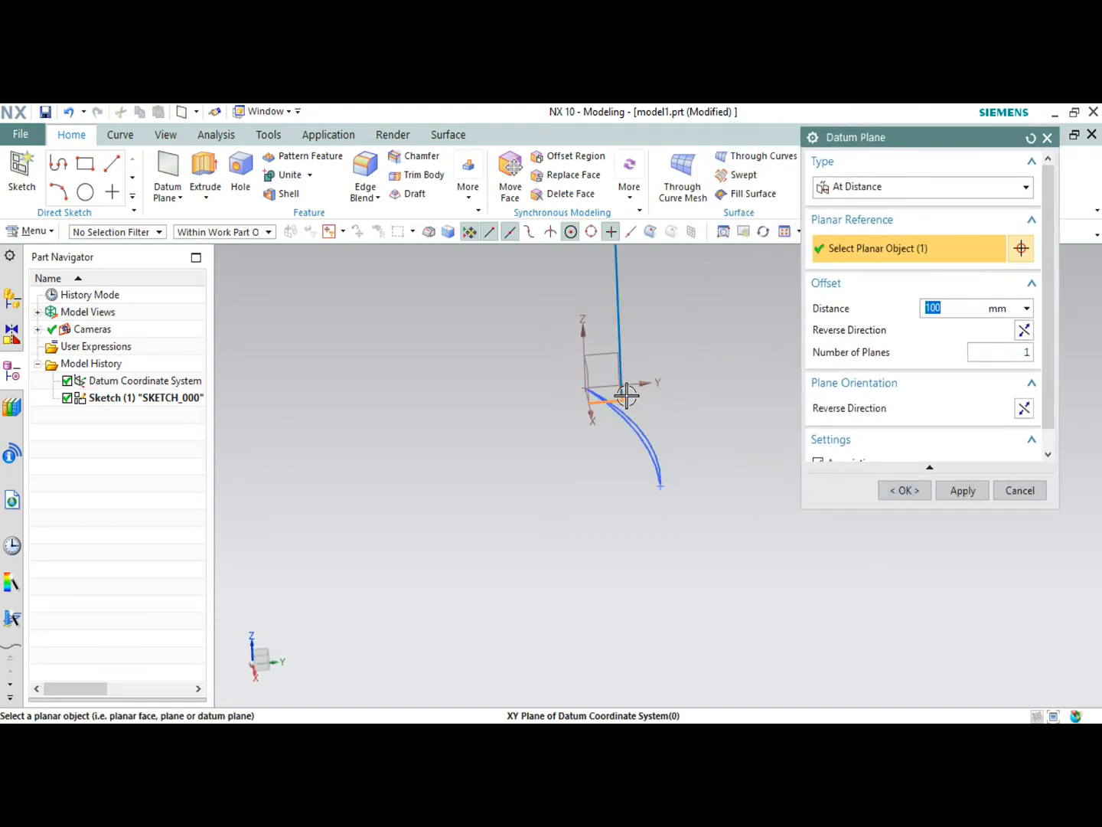
click(1024, 330)
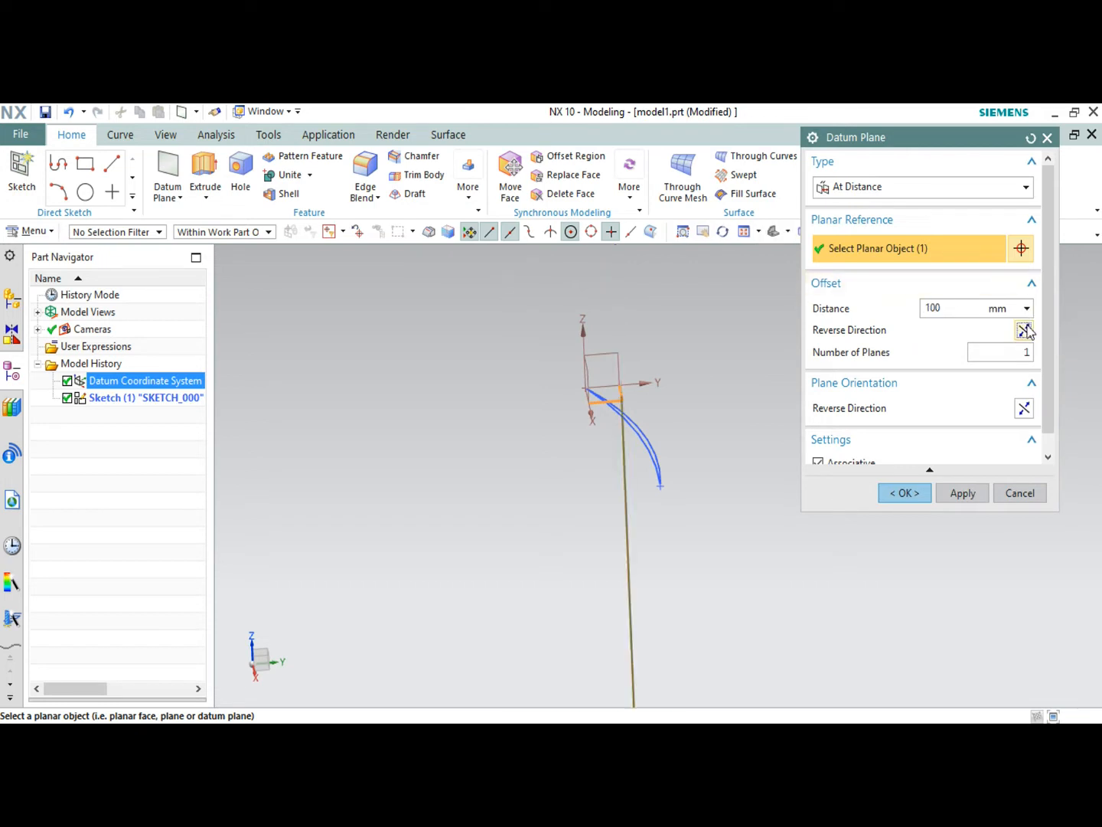
Set the datum plane's offset distance to 70 mm.
scroll(770, 399, up, 5)
double_click(952, 306)
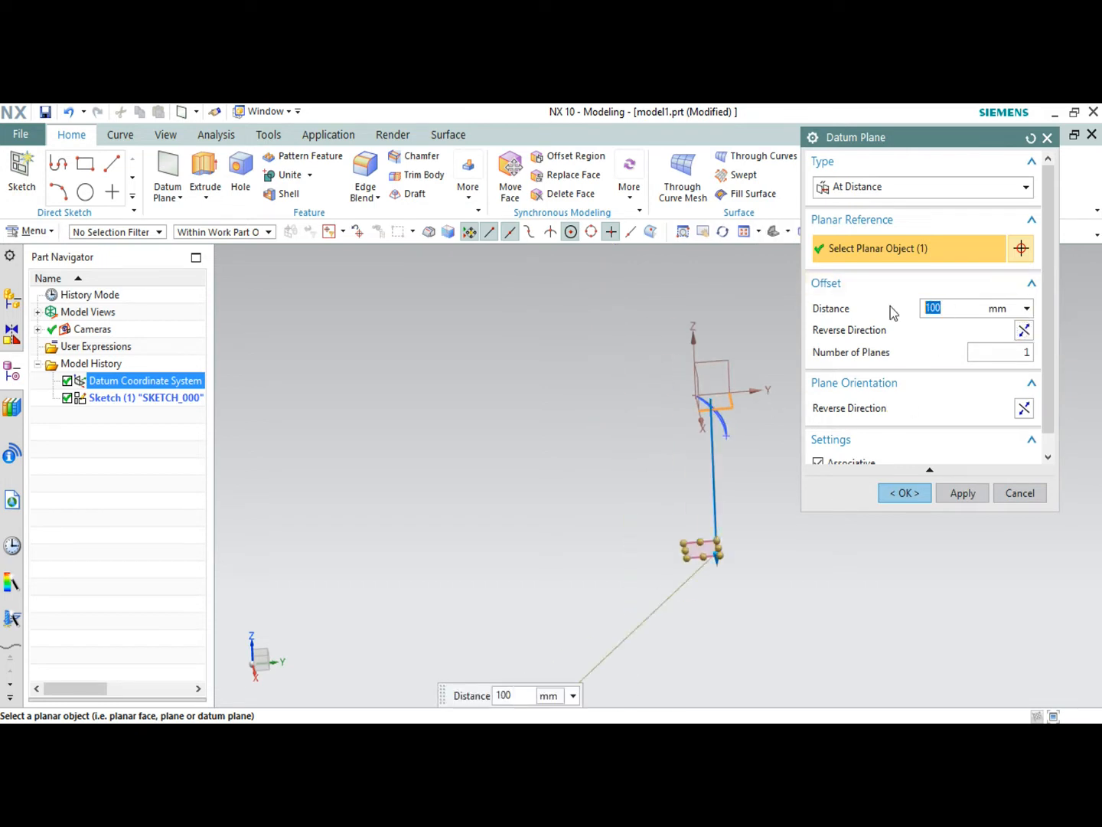
text(70)
key(Return)
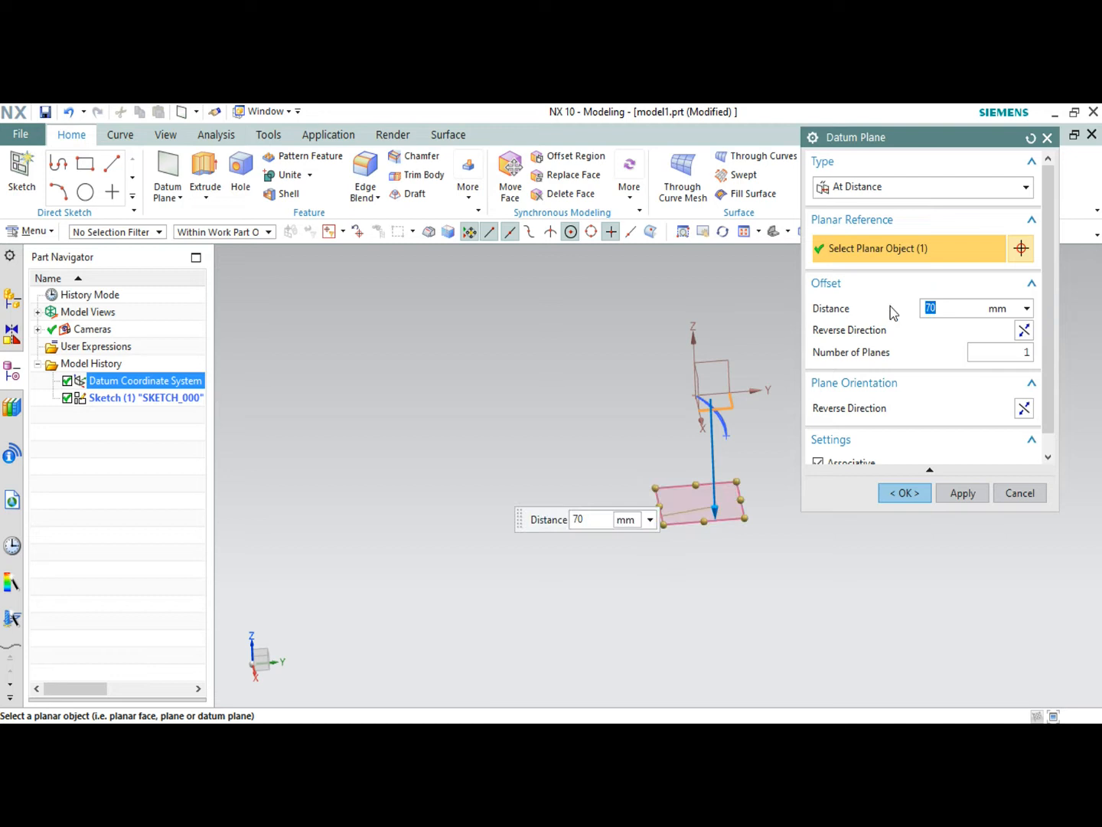
Set the datum plane's offset distance to 80 mm and create the plane.
key(BackSpace)
text(80)
key(Return)
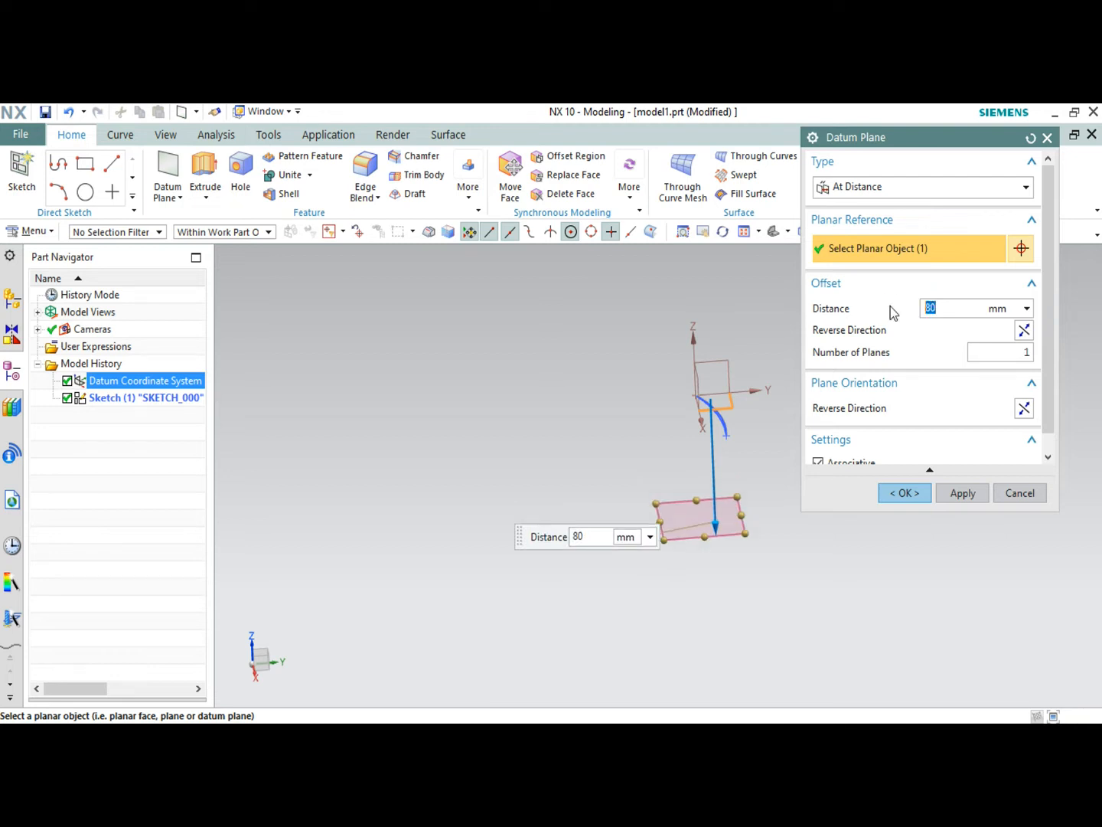
click(961, 493)
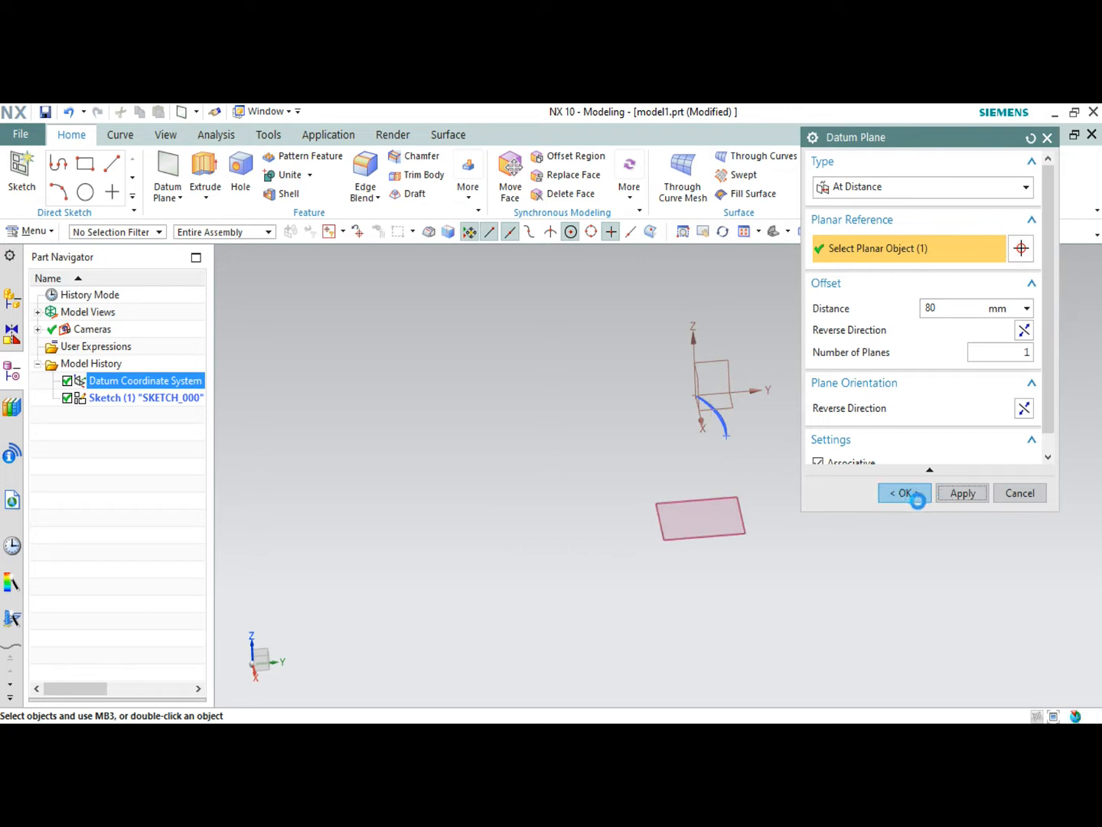
click(1017, 492)
Create a new sketch on the YZ plane of the datum coordinate system.
mouse_move(703, 444)
middle_down()
mouse_move(741, 437)
mouse_move(738, 455)
mouse_move(736, 435)
mouse_move(746, 447)
mouse_move(704, 438)
mouse_move(701, 464)
mouse_move(678, 438)
mouse_move(697, 426)
mouse_move(653, 391)
middle_up()
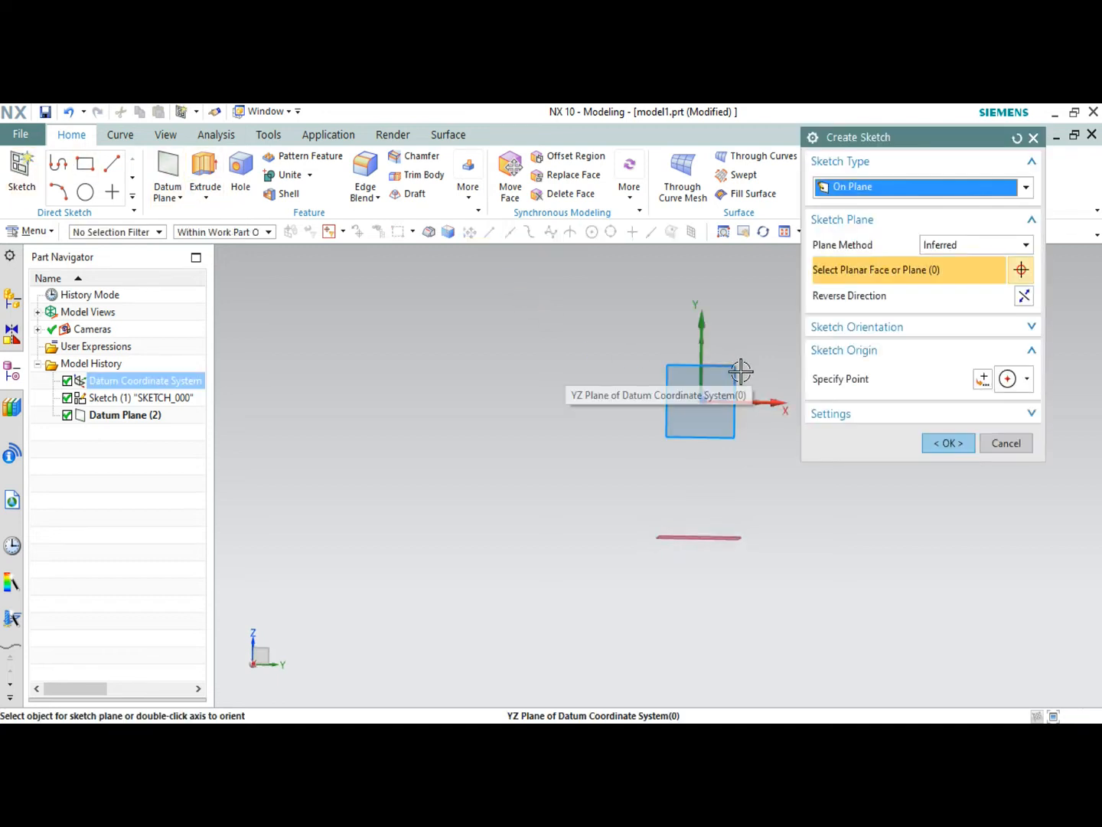
click(737, 369)
click(948, 442)
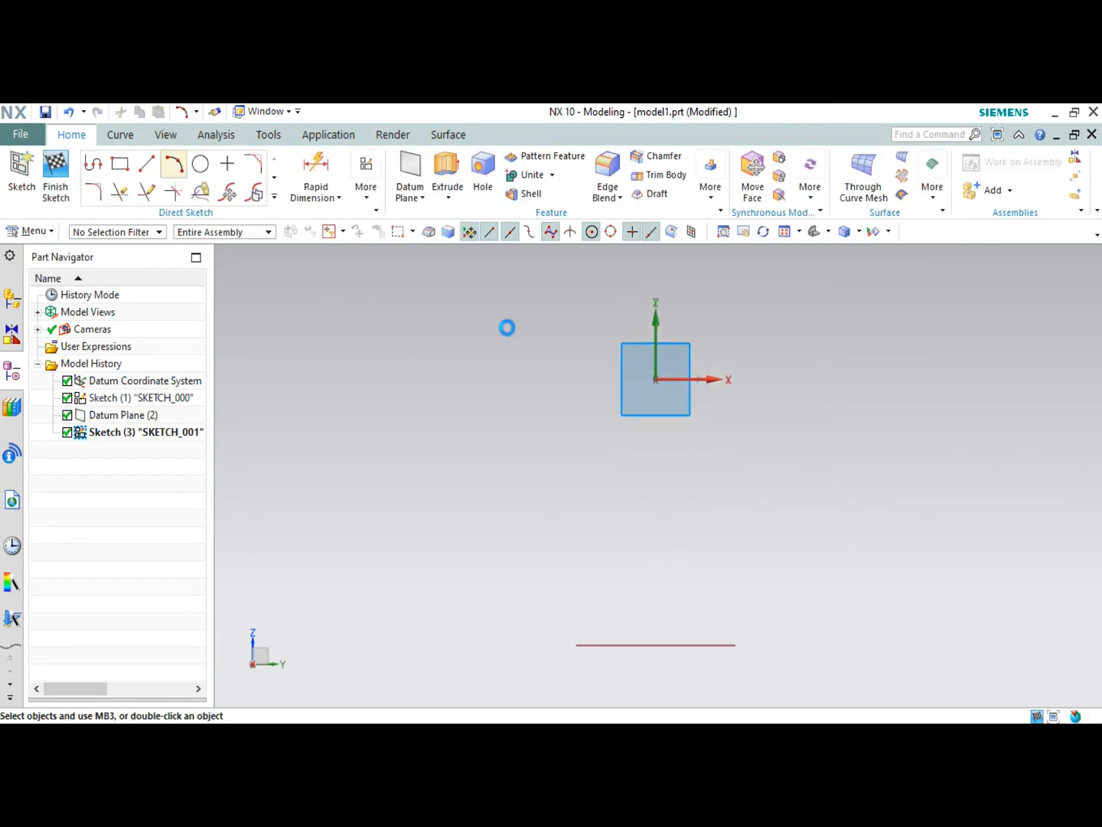
Sketch an arc from the origin down to the offset datum plane with a radius of about 163.6 mm and finish the sketch.
click(654, 378)
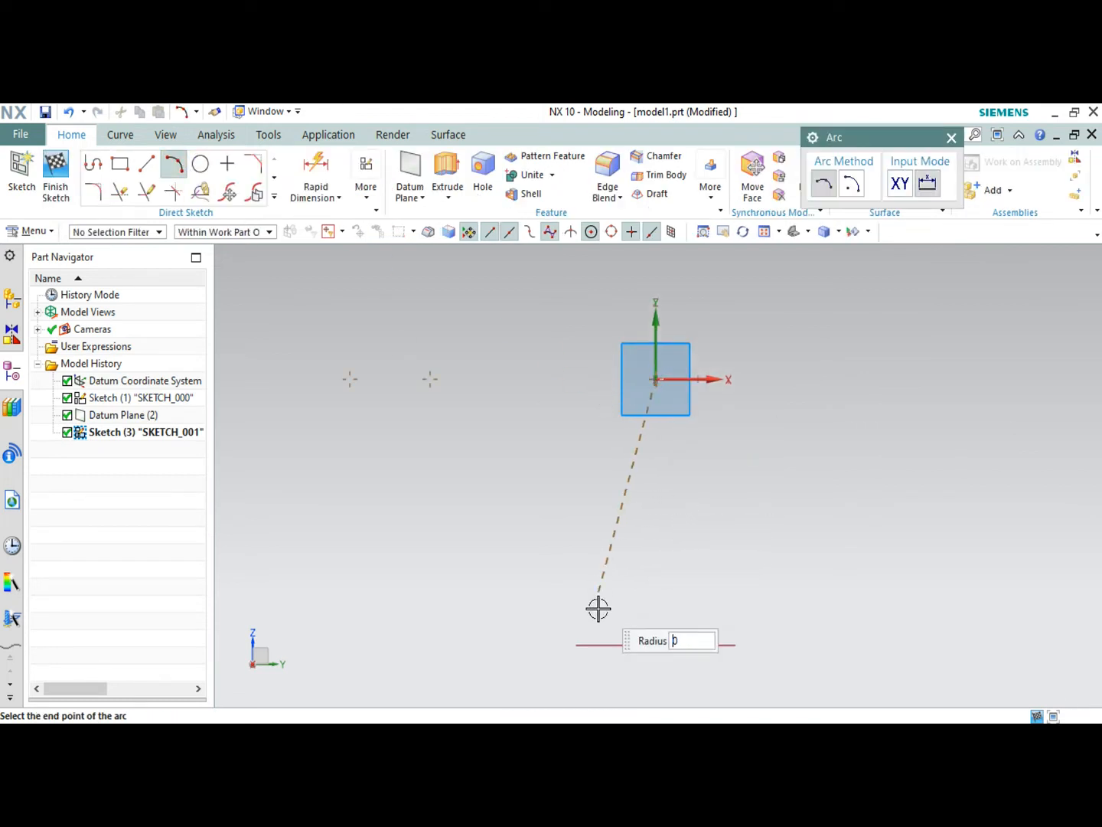
click(586, 645)
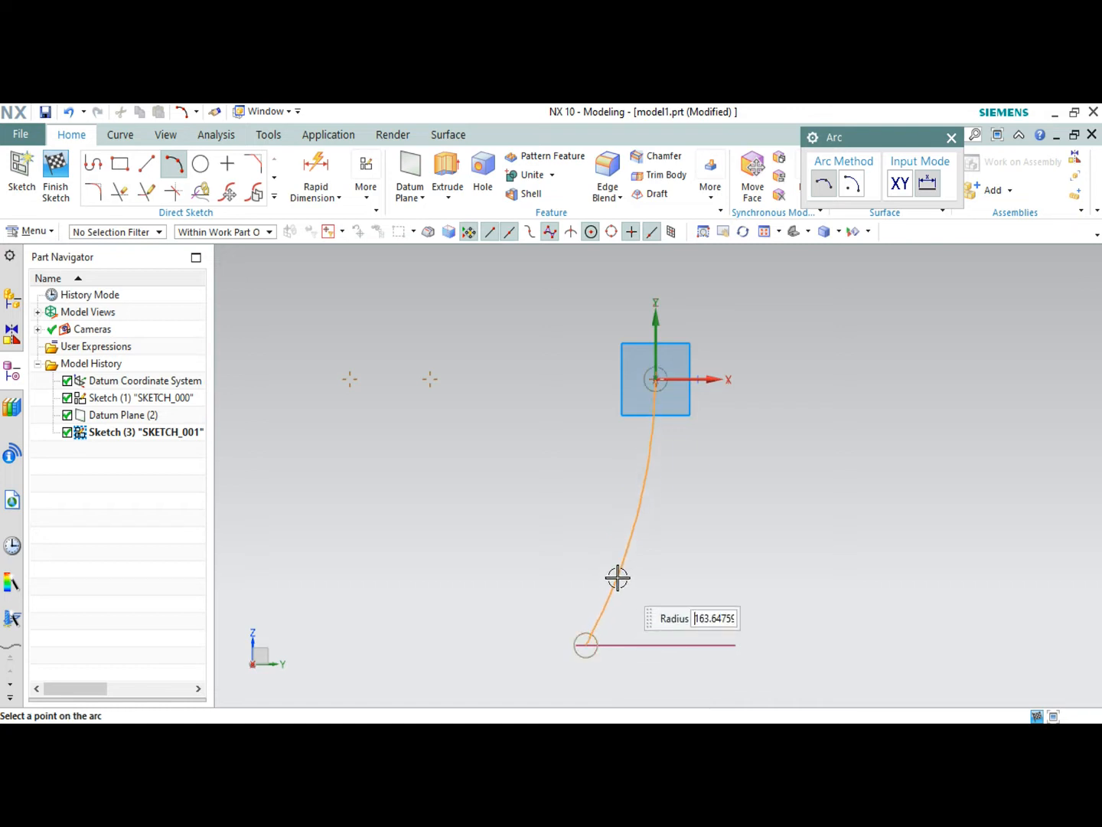
click(618, 577)
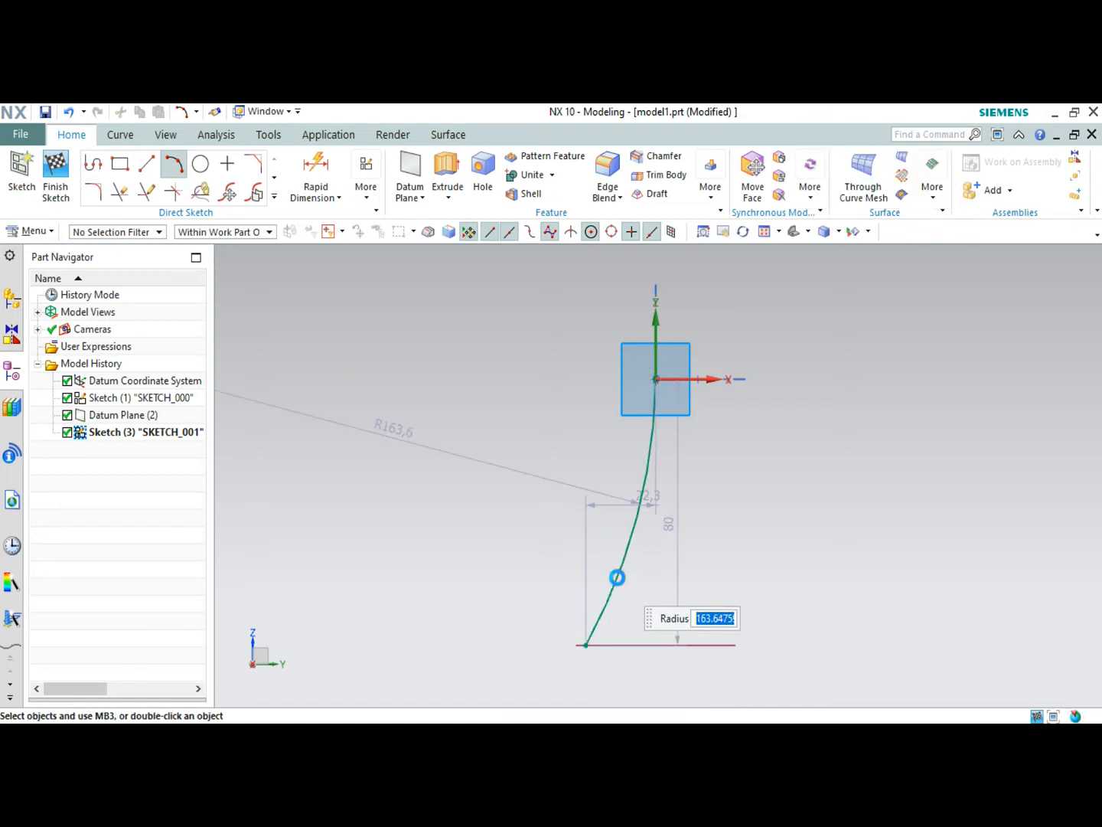
click(56, 177)
Create a new sketch on the offset datum plane.
mouse_move(735, 556)
middle_down()
mouse_move(804, 618)
mouse_move(765, 618)
middle_up()
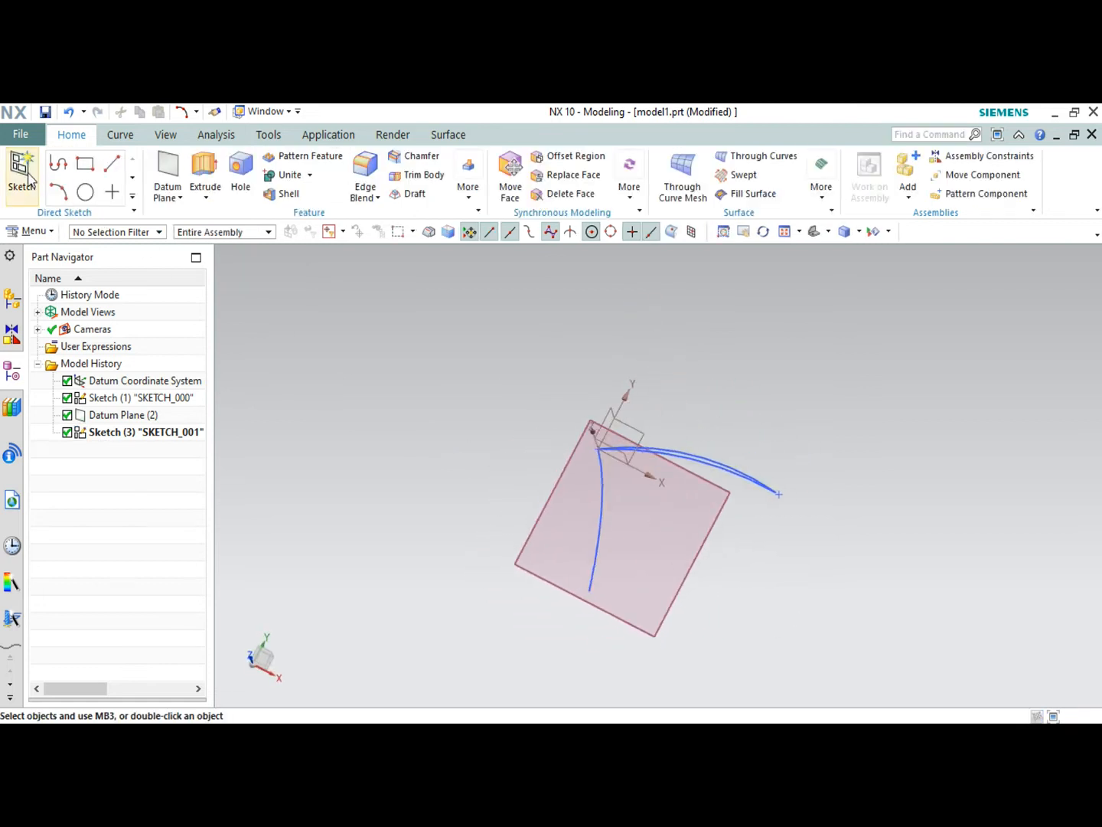
click(701, 546)
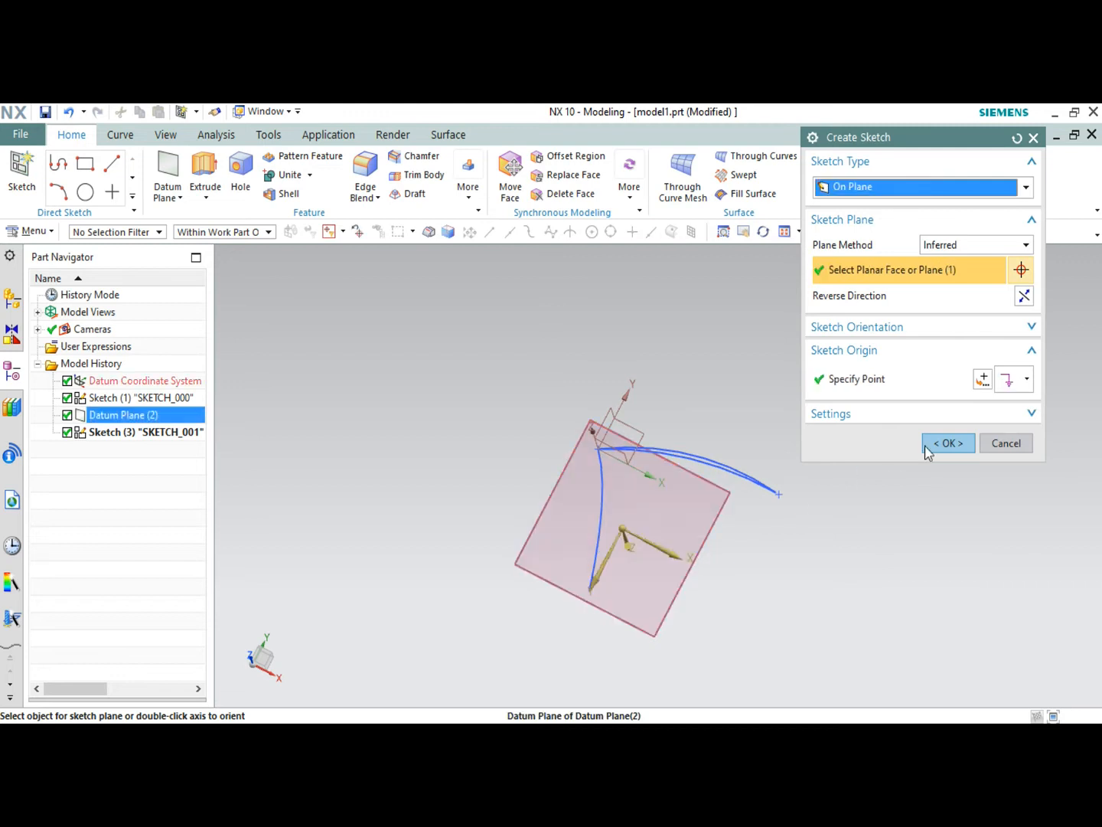
click(949, 444)
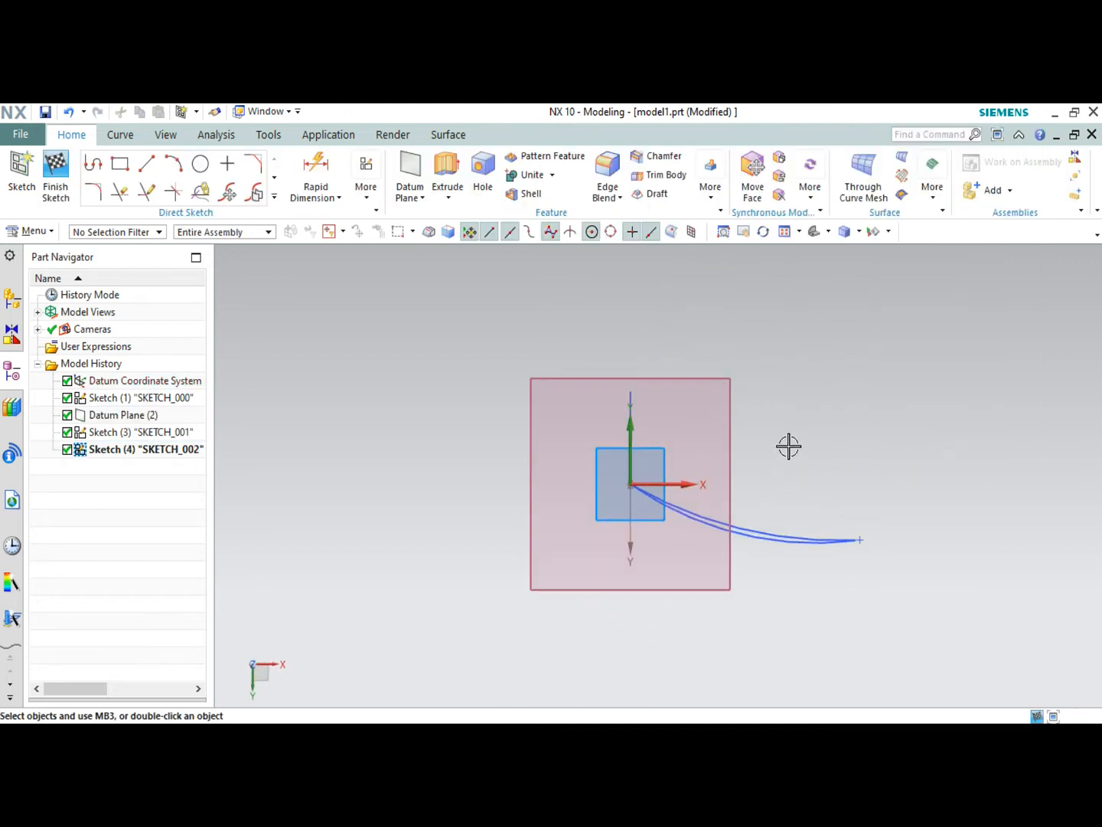
Sketch an arc from the guide arc's lower end to a point about 90.8 mm across, with a radius of about 164.7 mm.
scroll(871, 343, up, 2)
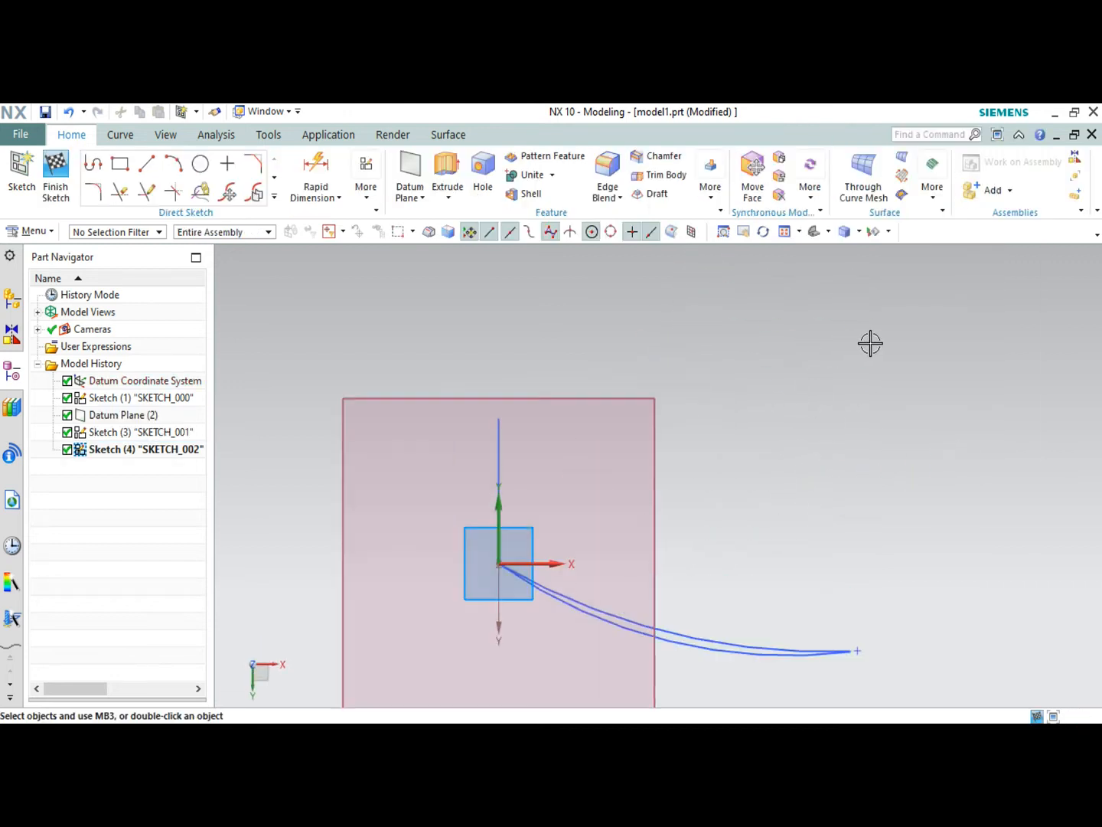
click(175, 171)
scroll(732, 344, down, 3)
scroll(513, 402, up, 2)
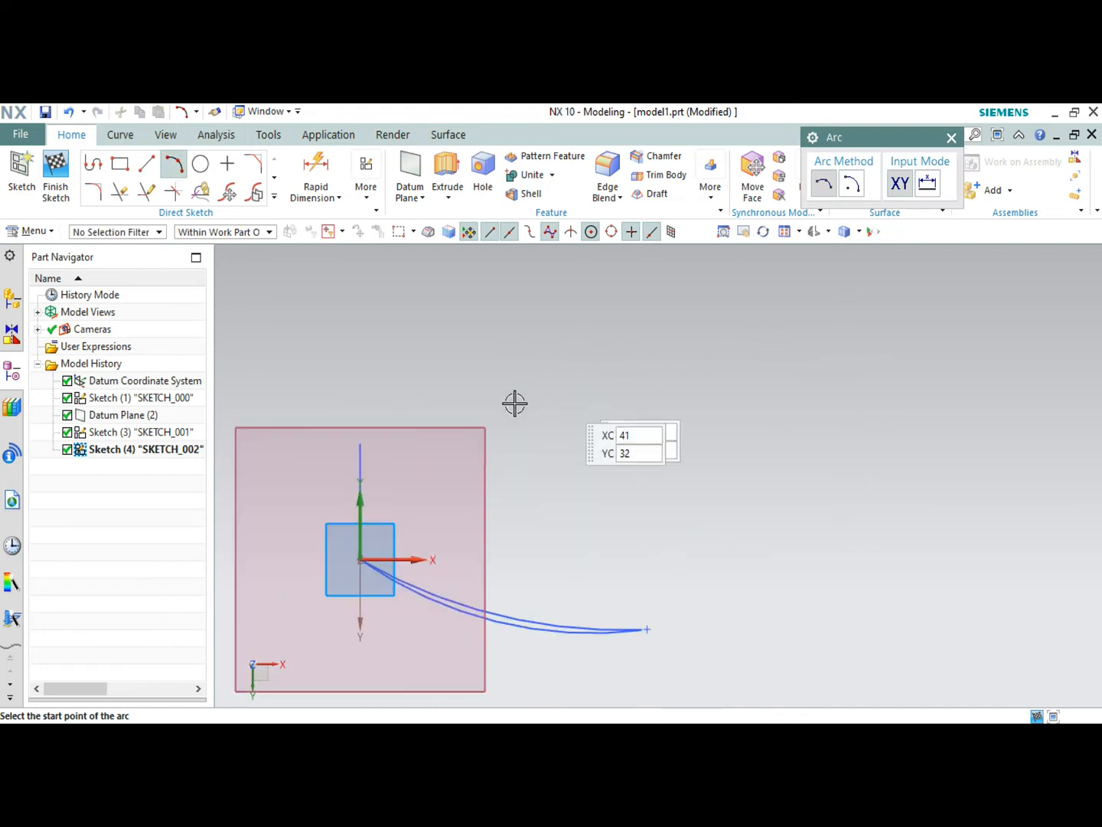
click(359, 446)
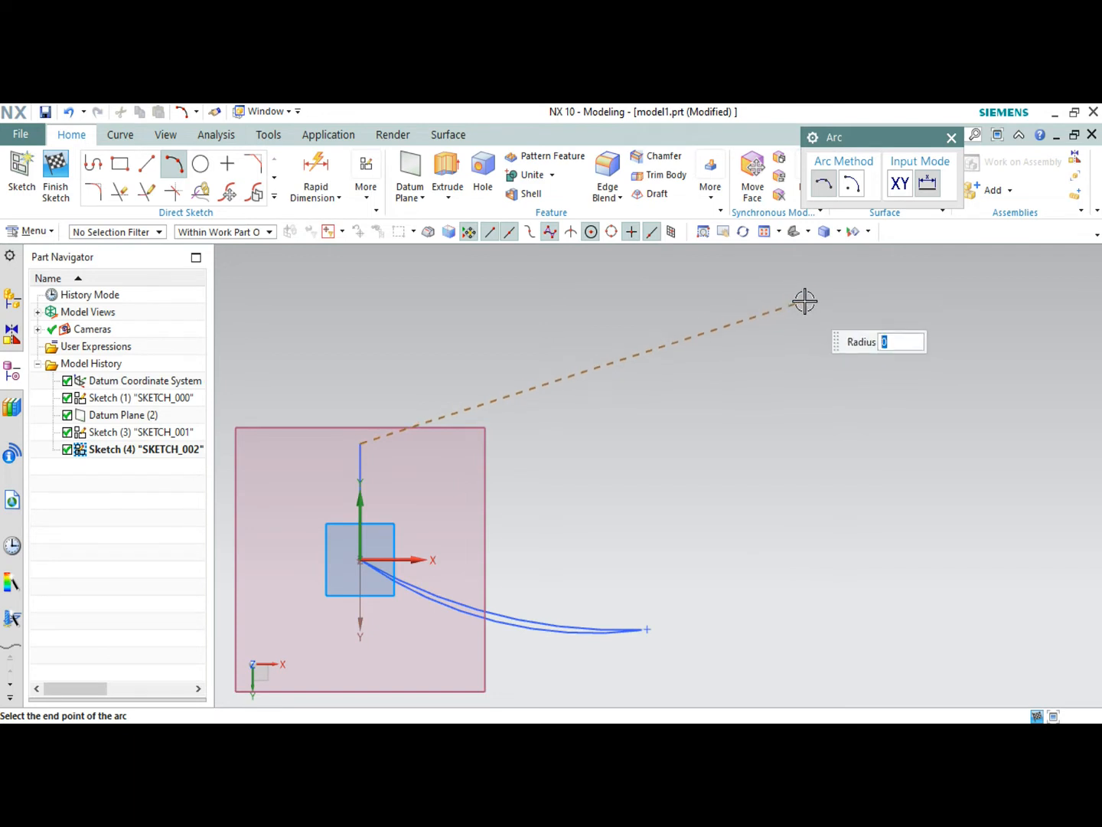
click(805, 300)
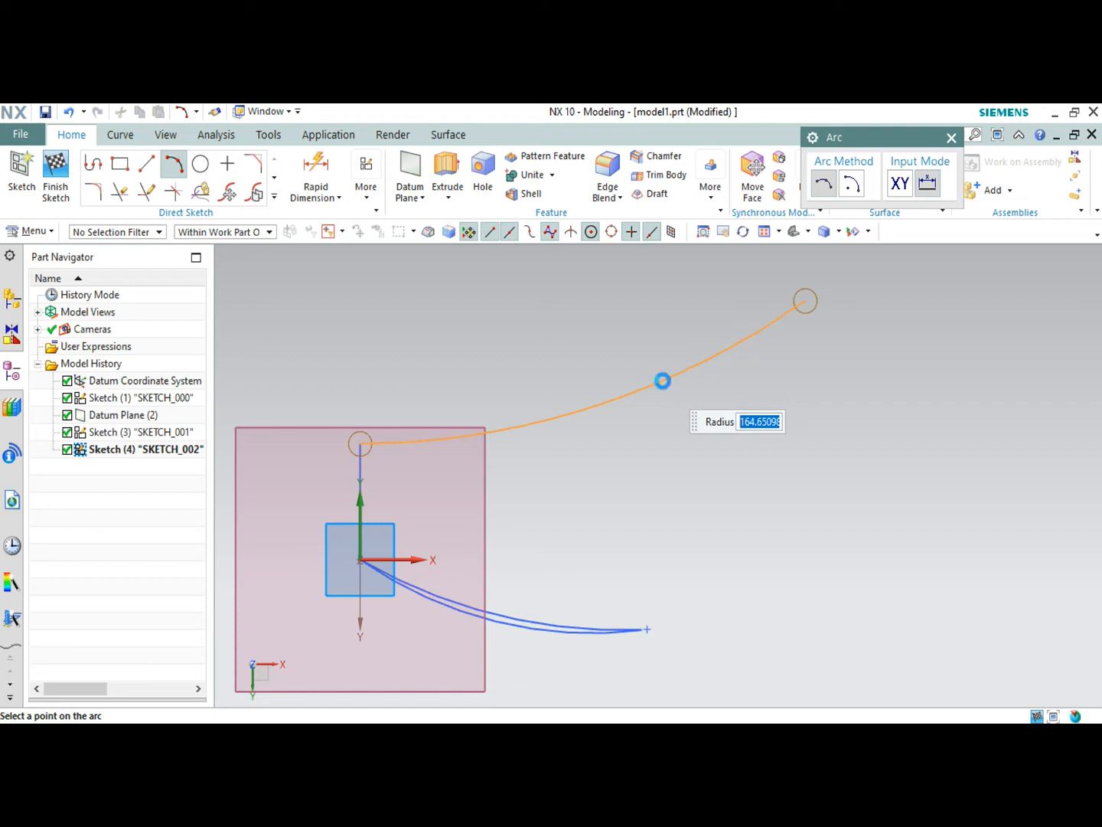
click(662, 380)
Sketch a second, flatter arc between the same endpoints on the datum plane, with a radius of about 214.7 mm.
click(805, 300)
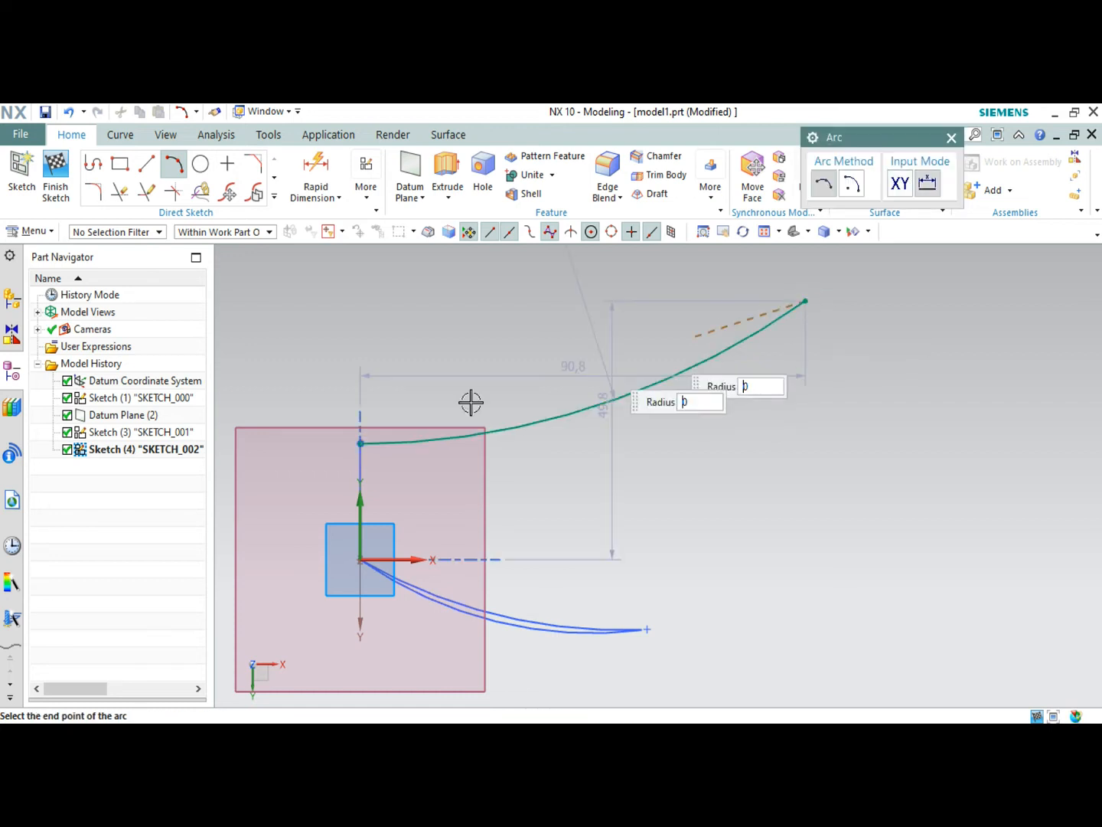
click(360, 443)
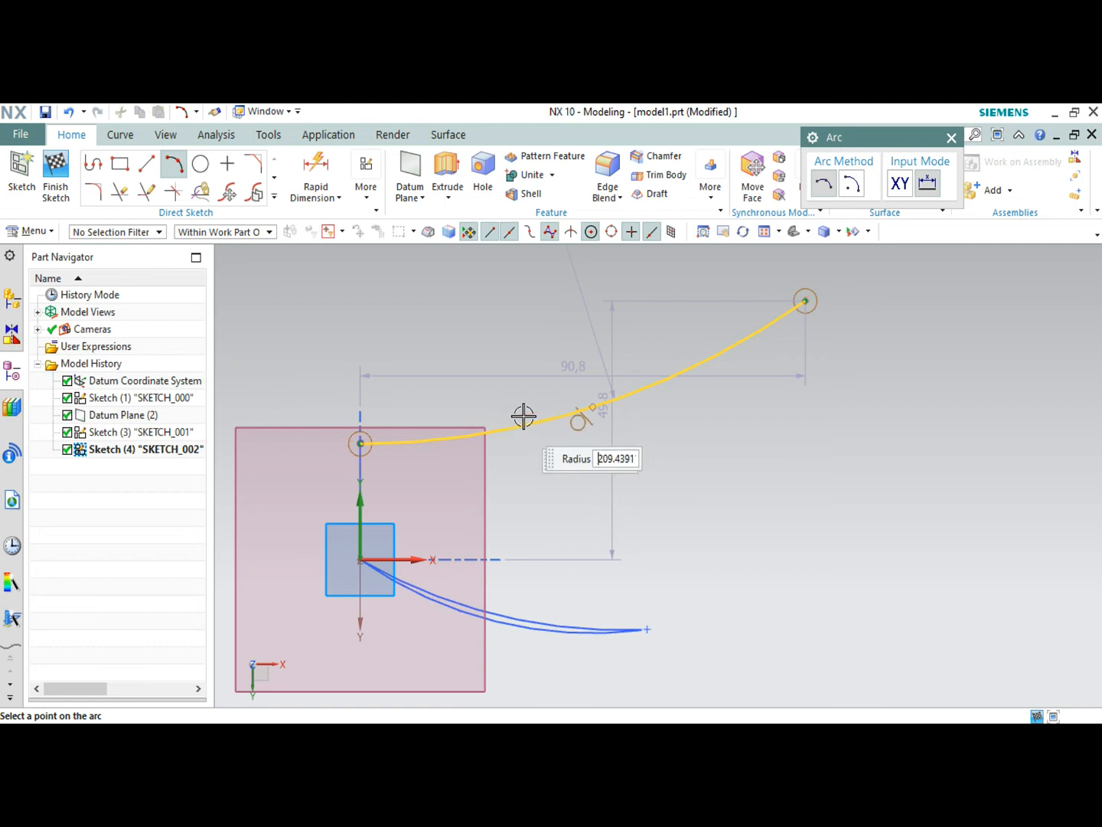
scroll(536, 414, up, 1)
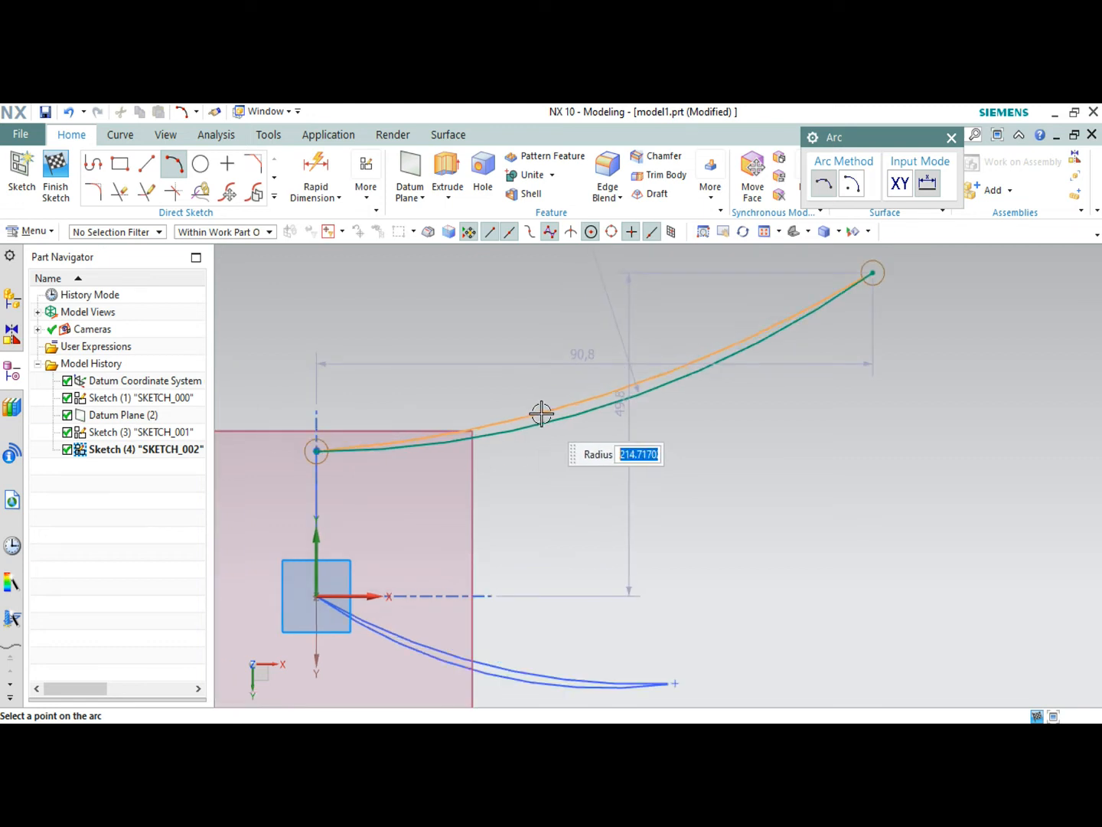
click(542, 413)
Fillet the tip where the two datum-plane arcs meet beside the guide arc's lower end.
key(f)
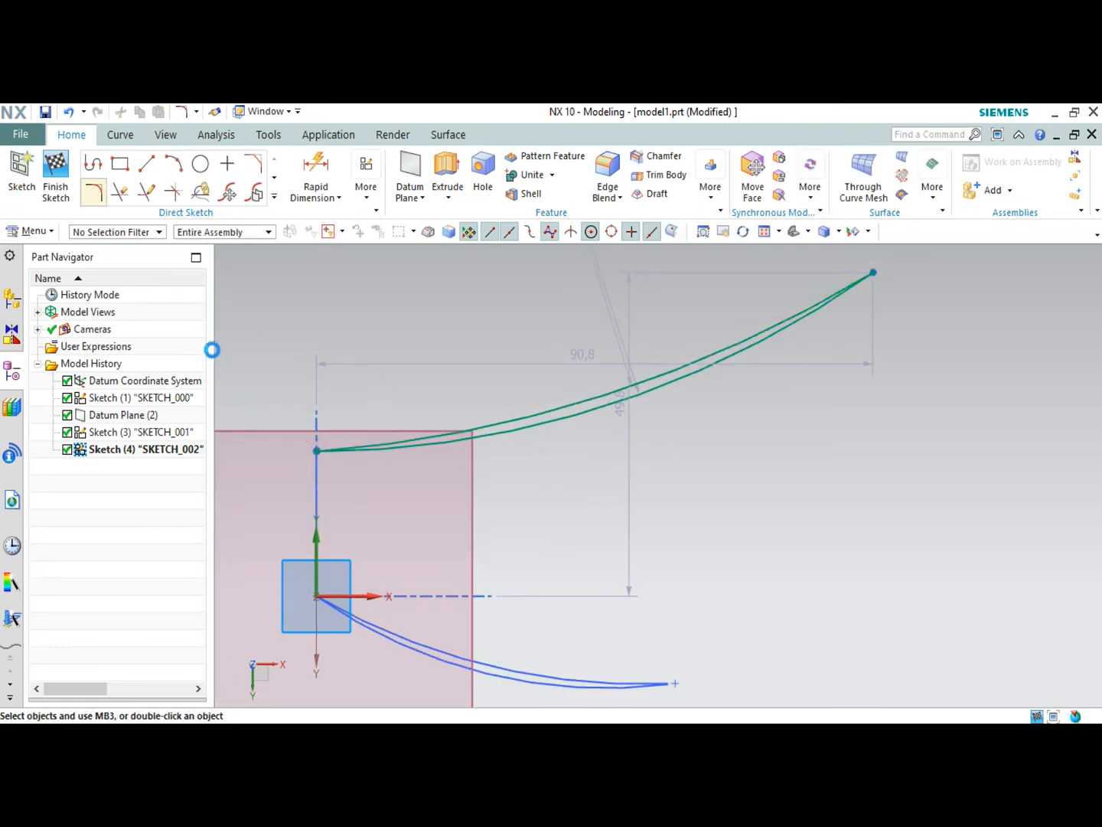
scroll(292, 439, up, 5)
scroll(399, 482, up, 3)
click(469, 453)
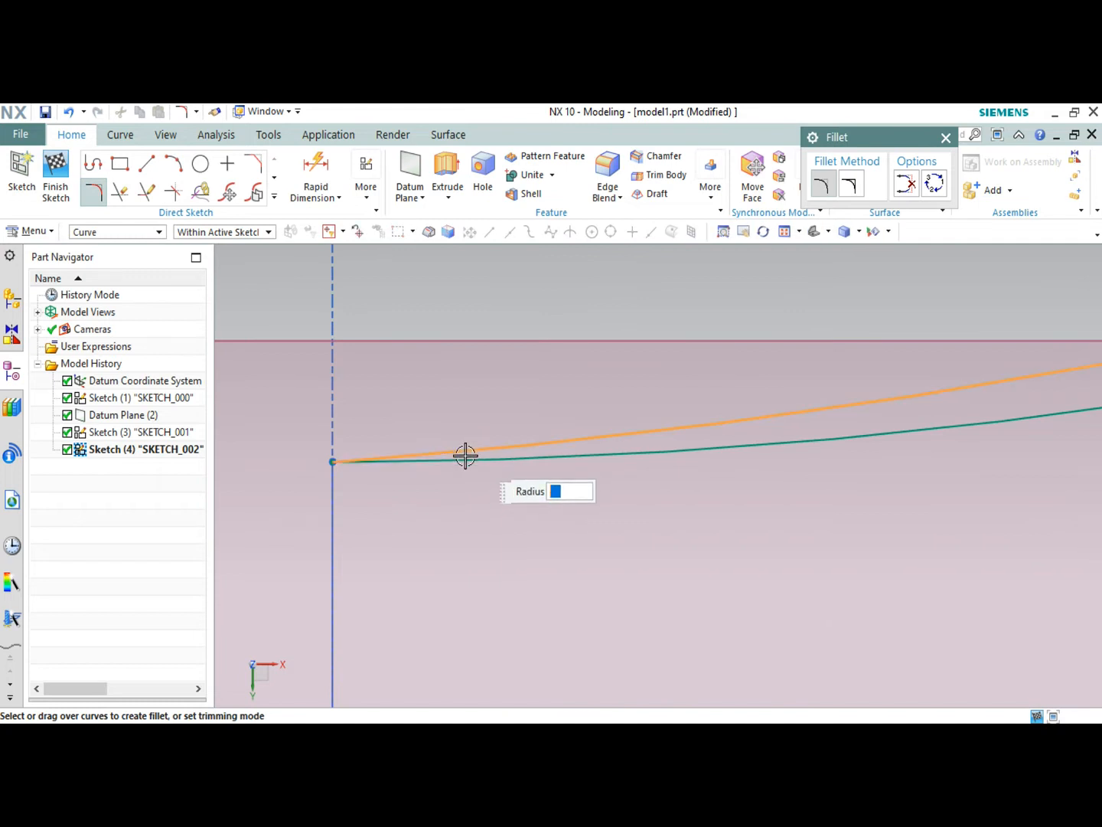
click(453, 458)
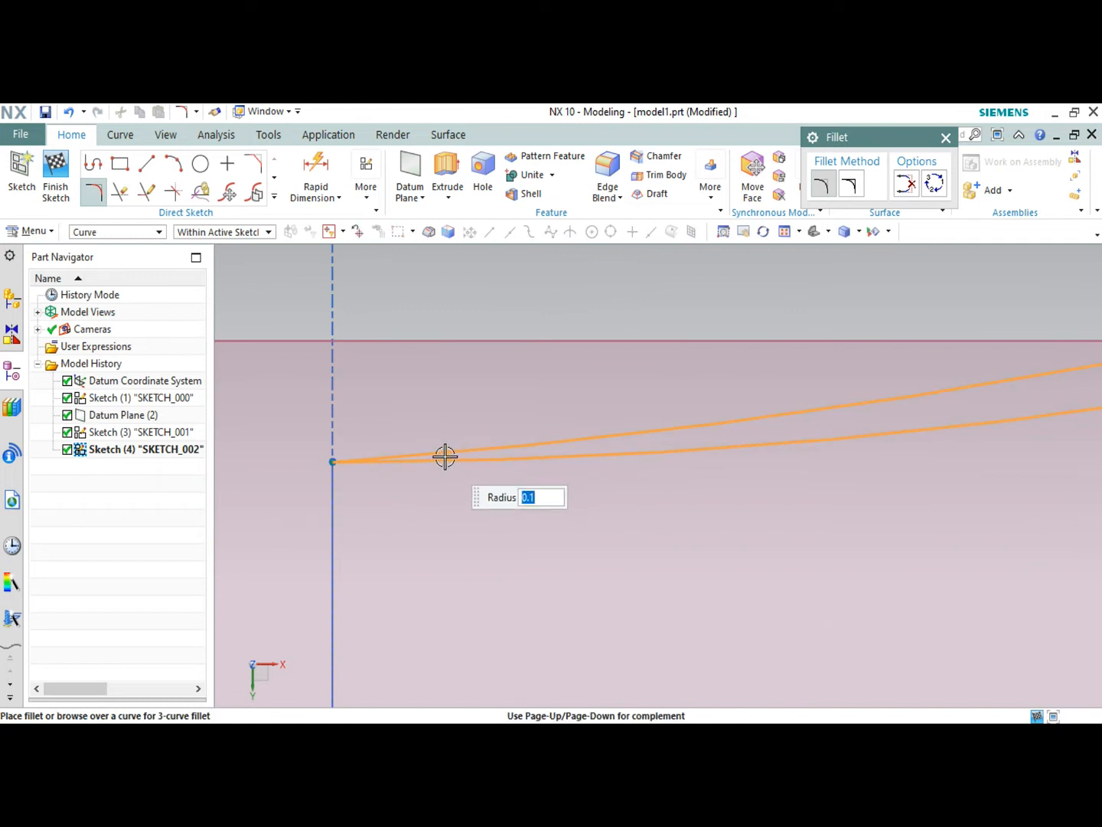
scroll(398, 460, up, 2)
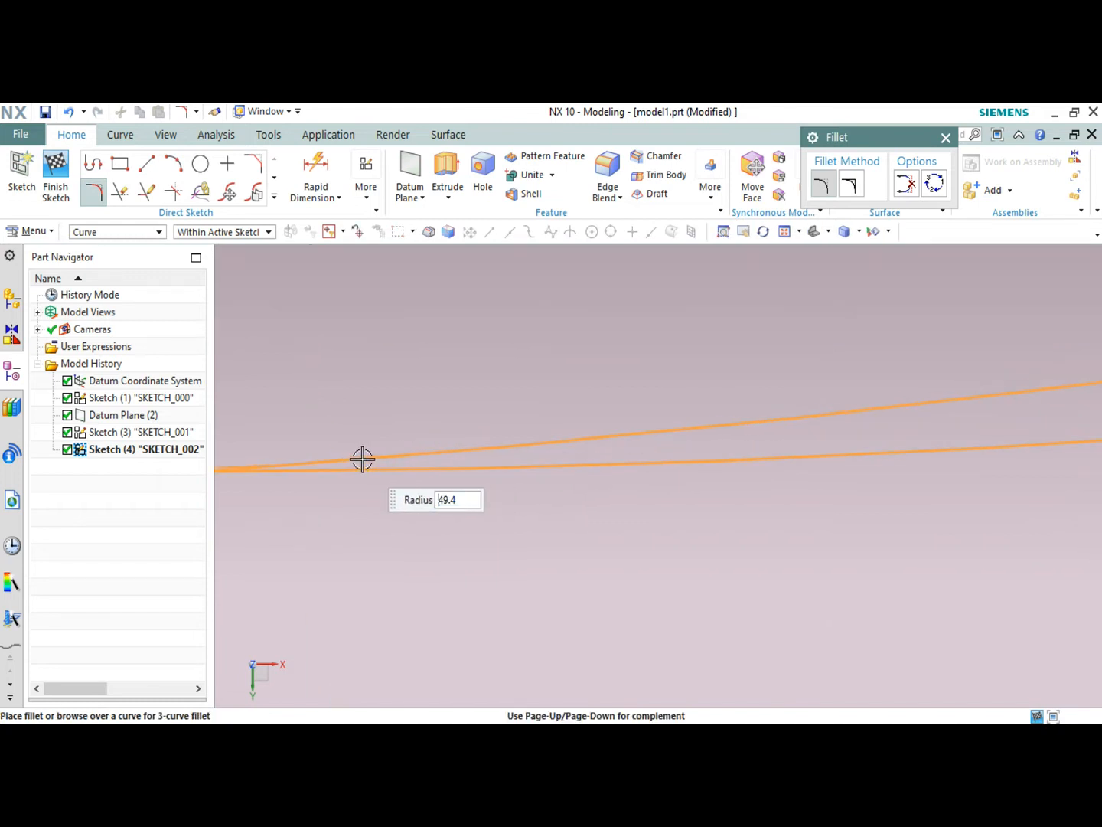
click(383, 463)
scroll(460, 473, down, 9)
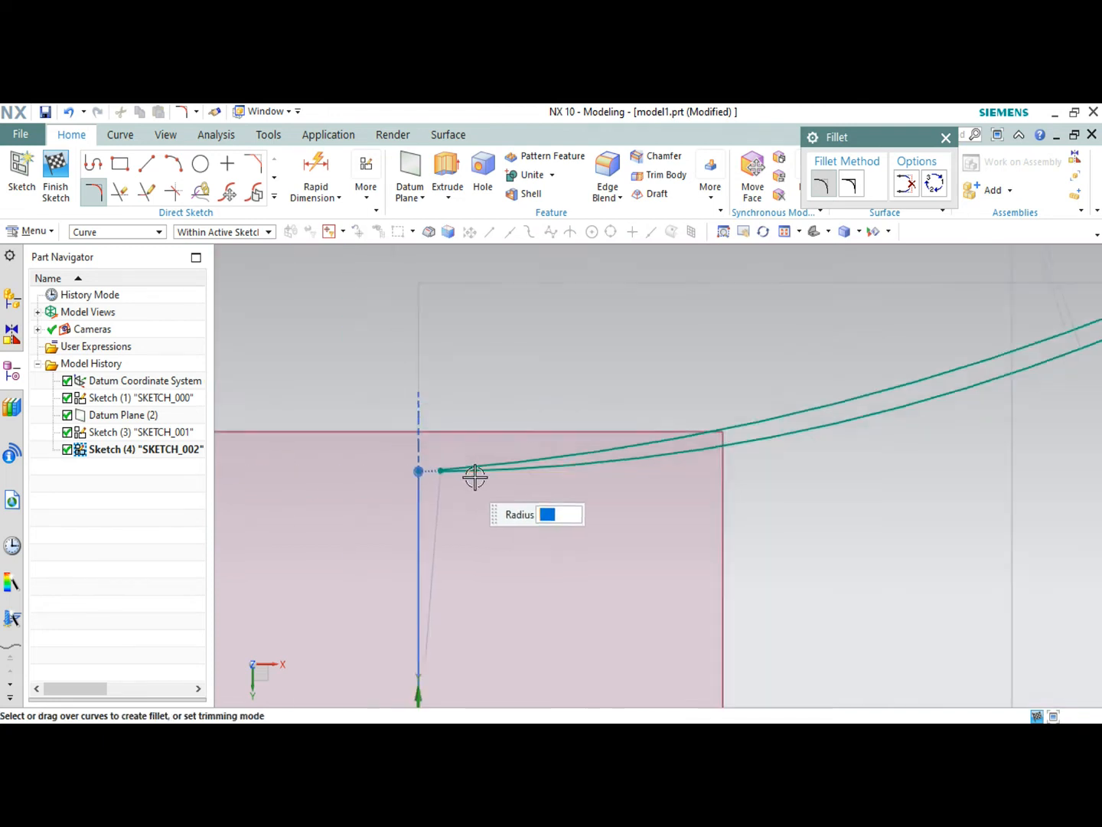
Fillet the outer tip where the two datum-plane arcs meet and finish the sketch.
scroll(819, 368, up, 5)
scroll(817, 395, up, 2)
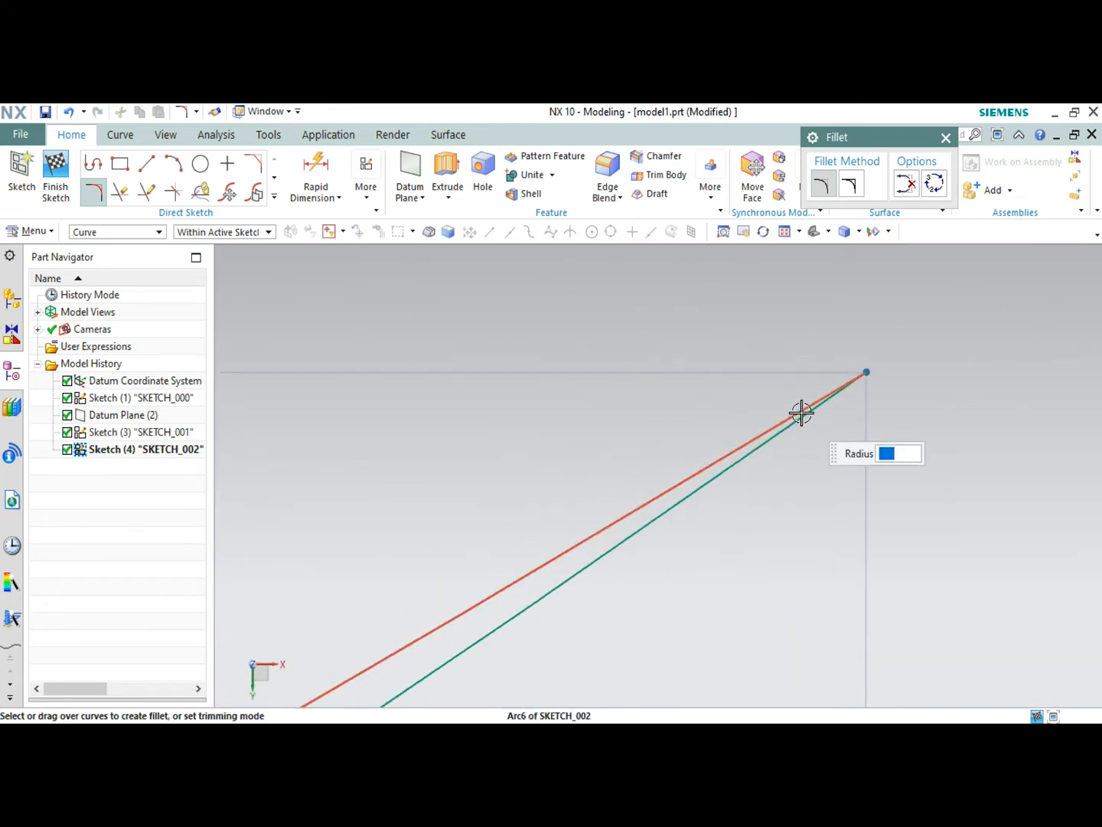
click(800, 416)
scroll(804, 414, up, 4)
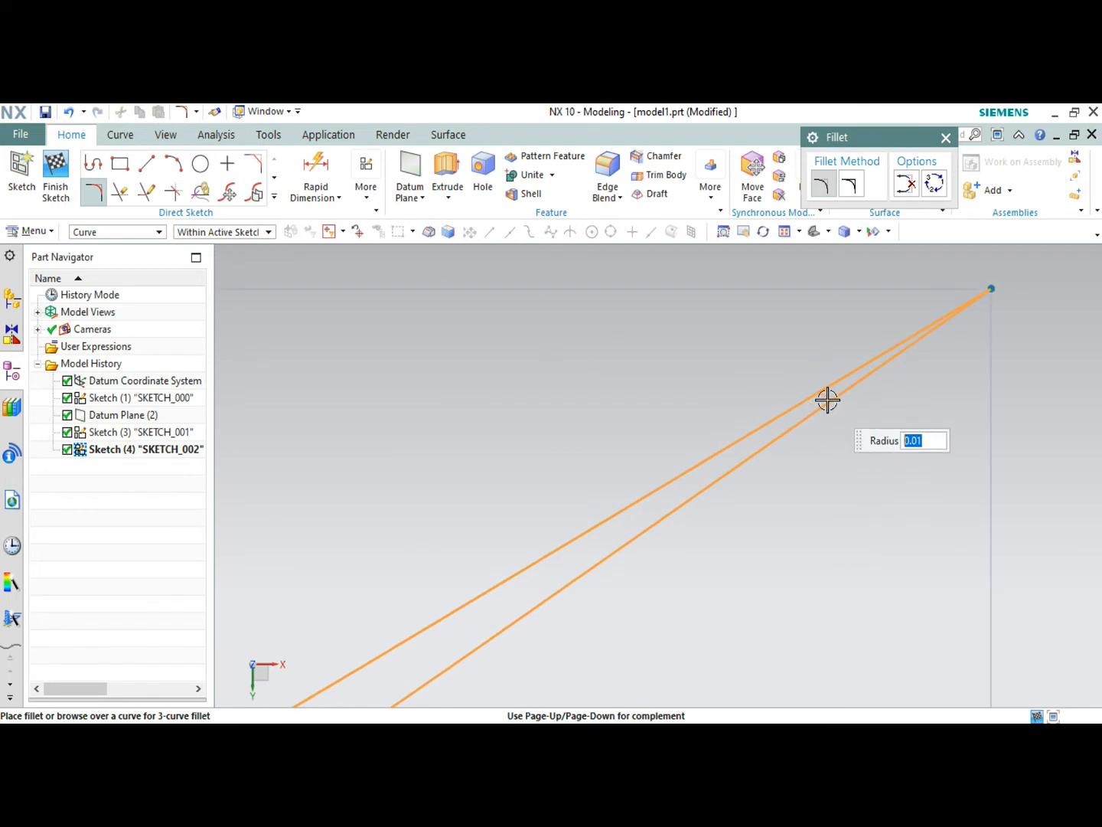
click(832, 396)
scroll(760, 444, down, 6)
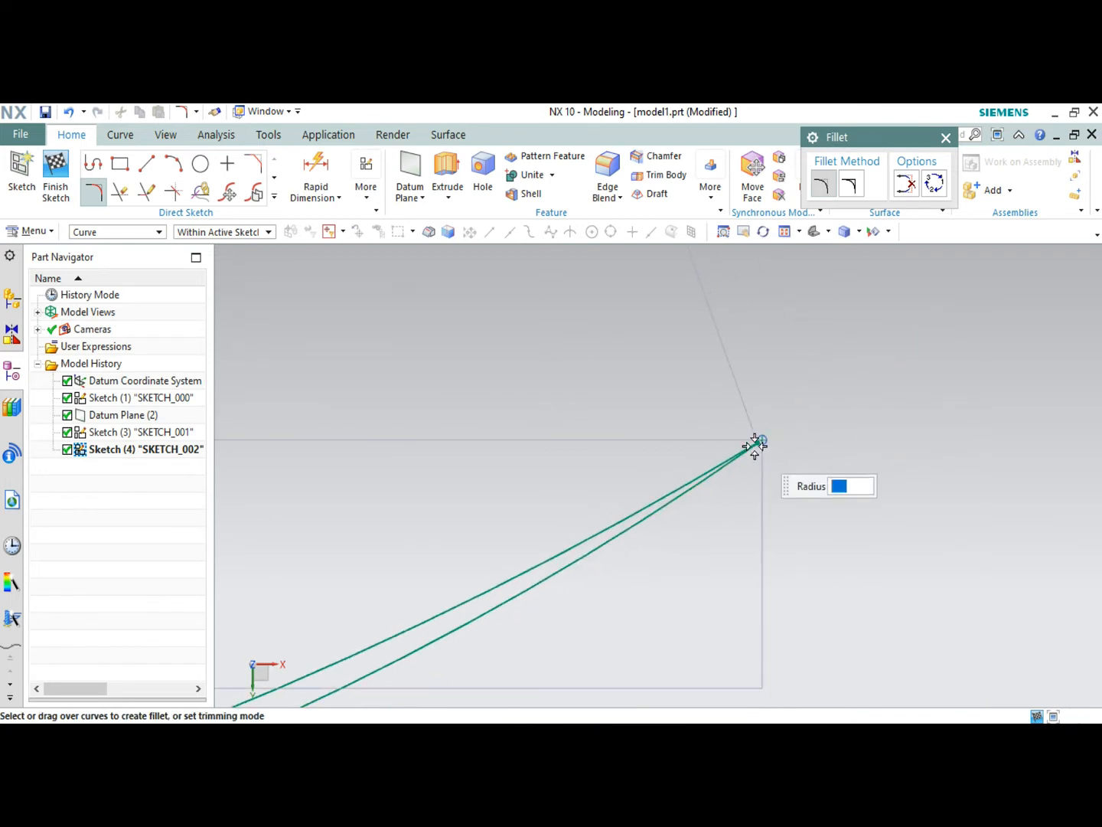
mouse_move(672, 458)
middle_down()
mouse_move(610, 336)
mouse_move(540, 284)
mouse_move(584, 340)
mouse_move(588, 321)
mouse_move(610, 328)
mouse_move(637, 299)
mouse_move(583, 321)
middle_up()
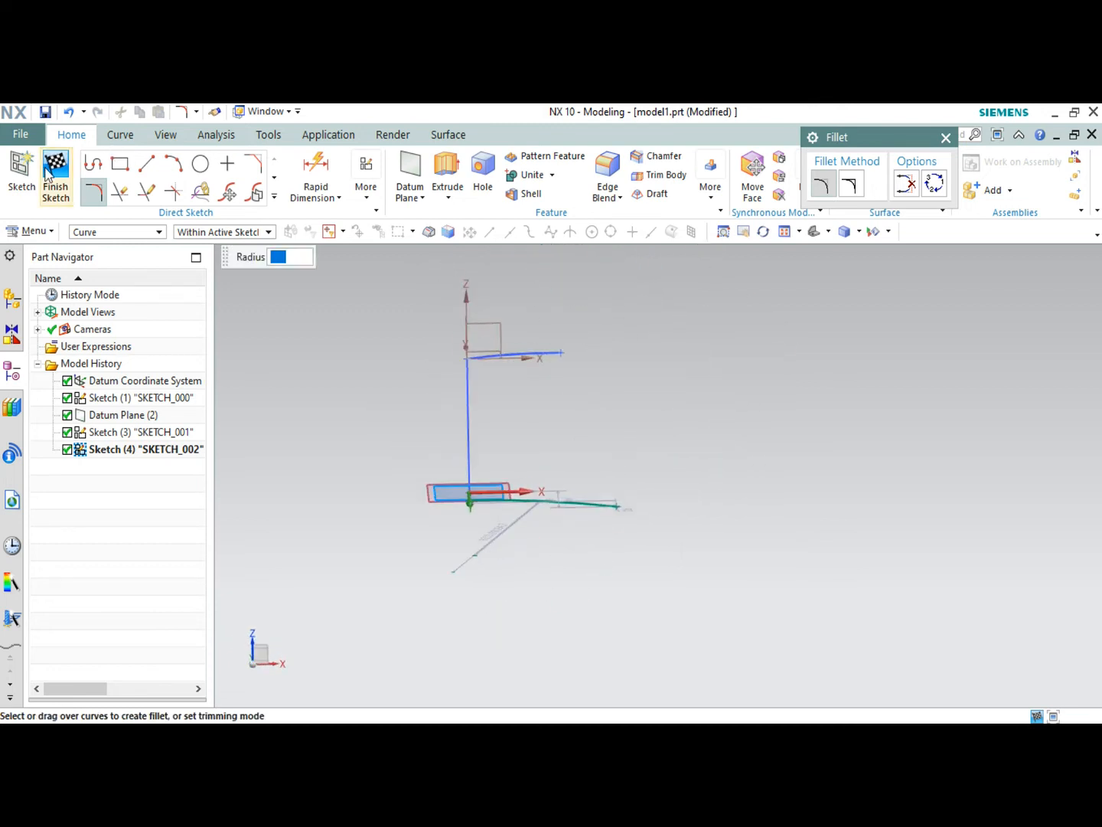
key(ctrl+q)
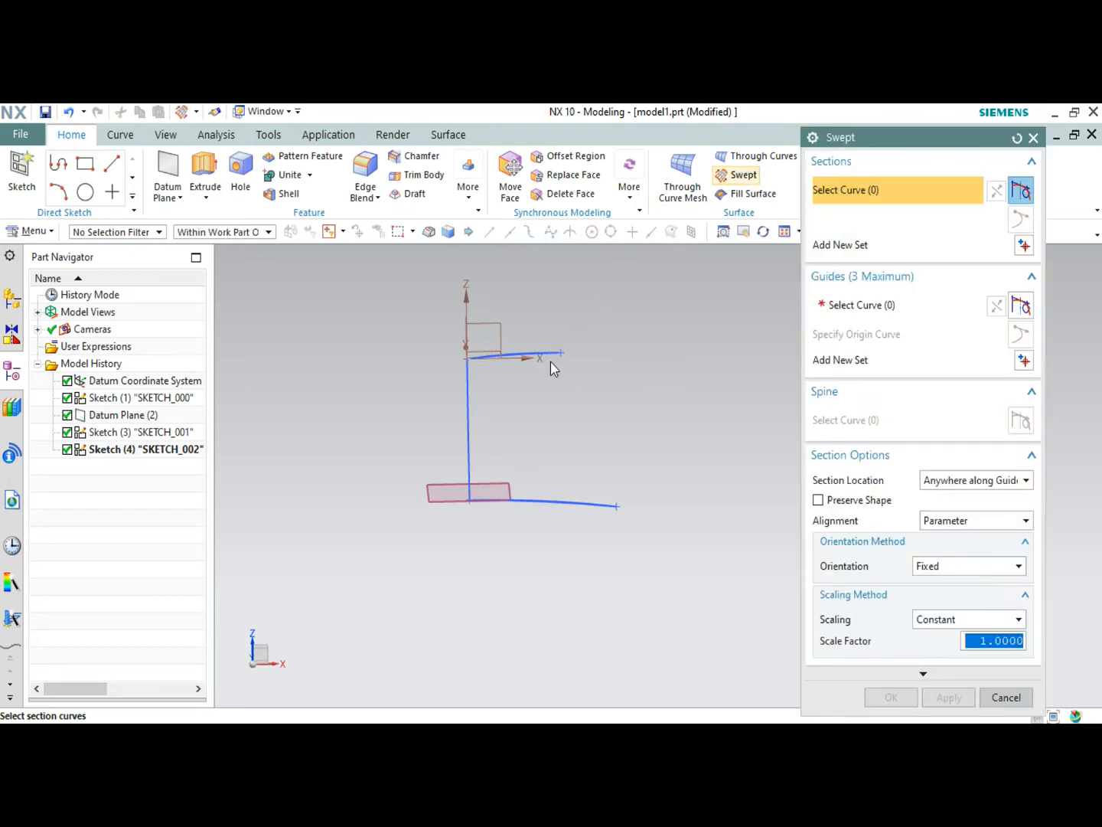
Start a Swept feature and select the upper arc profile with tangent curves as the first section.
scroll(524, 356, up, 3)
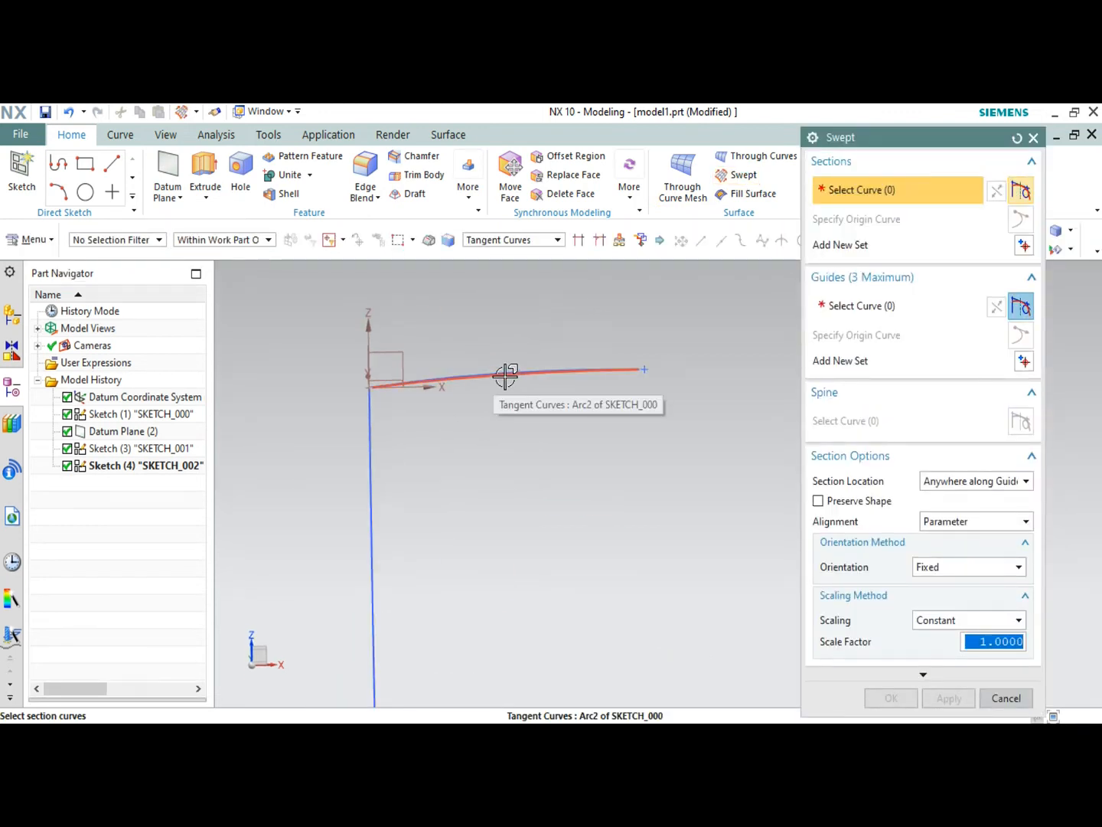
click(506, 375)
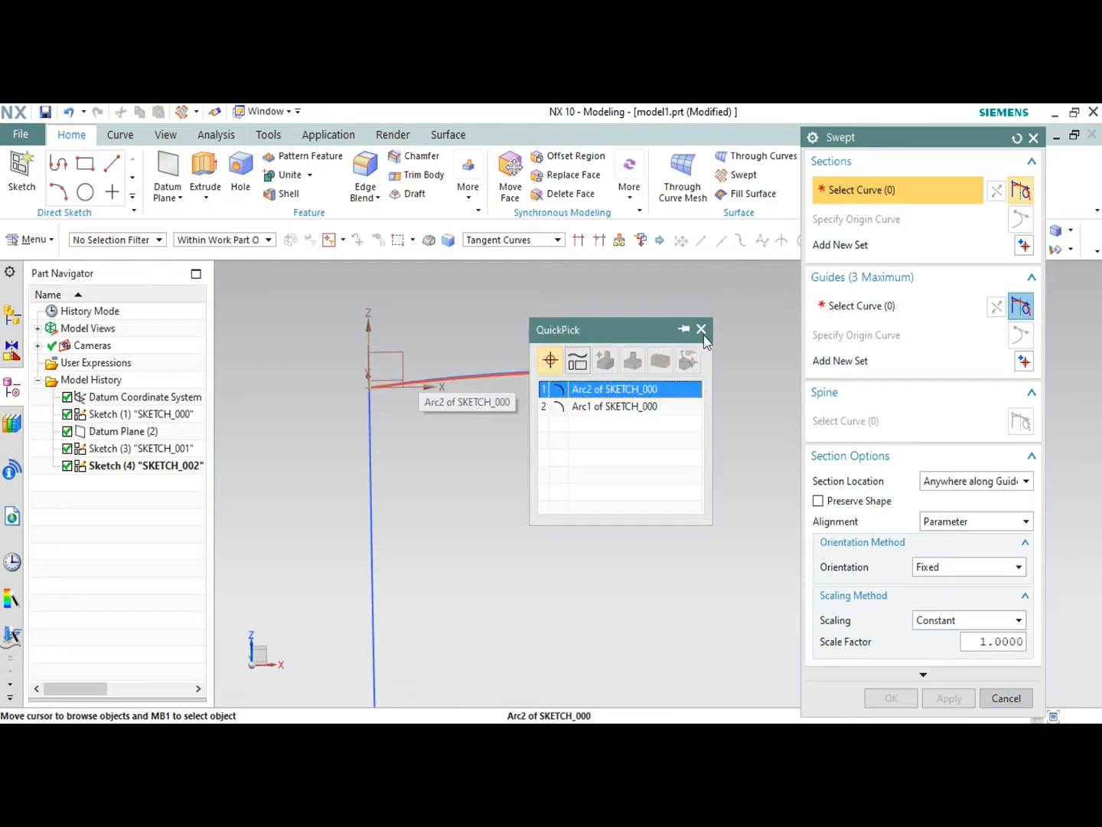
click(700, 329)
middle_drag(645, 340, 501, 364)
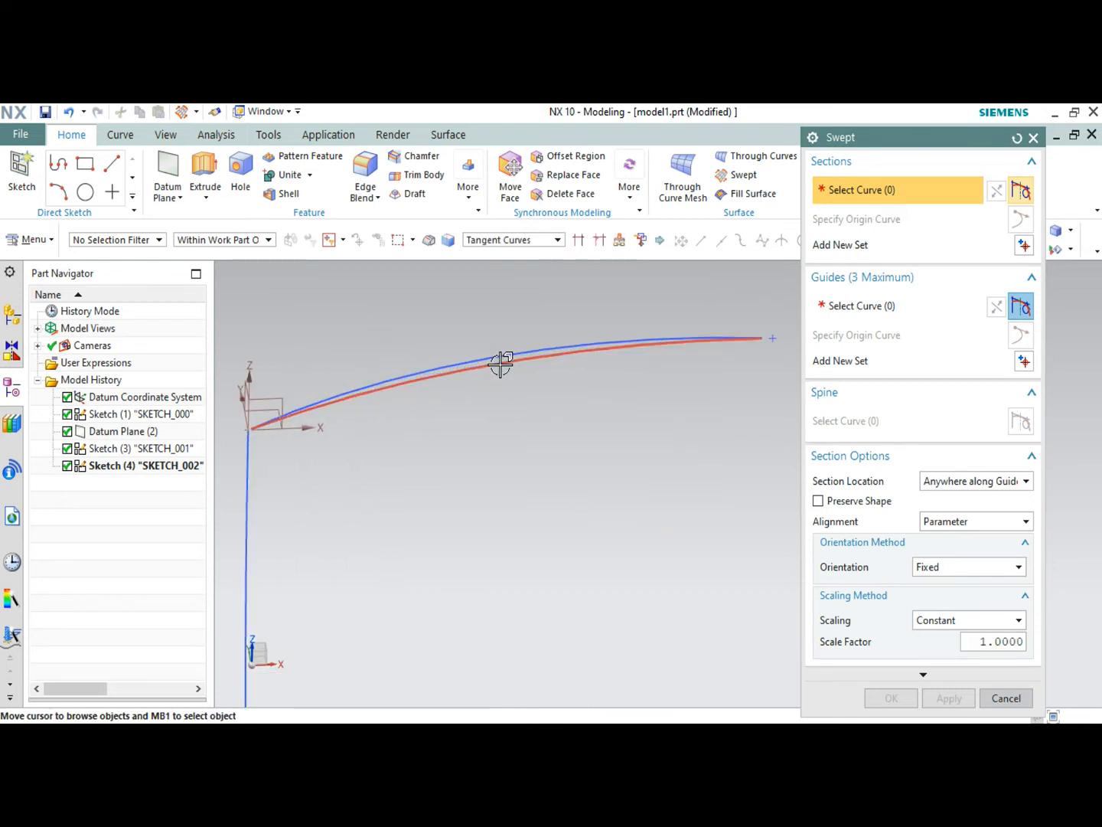
click(526, 351)
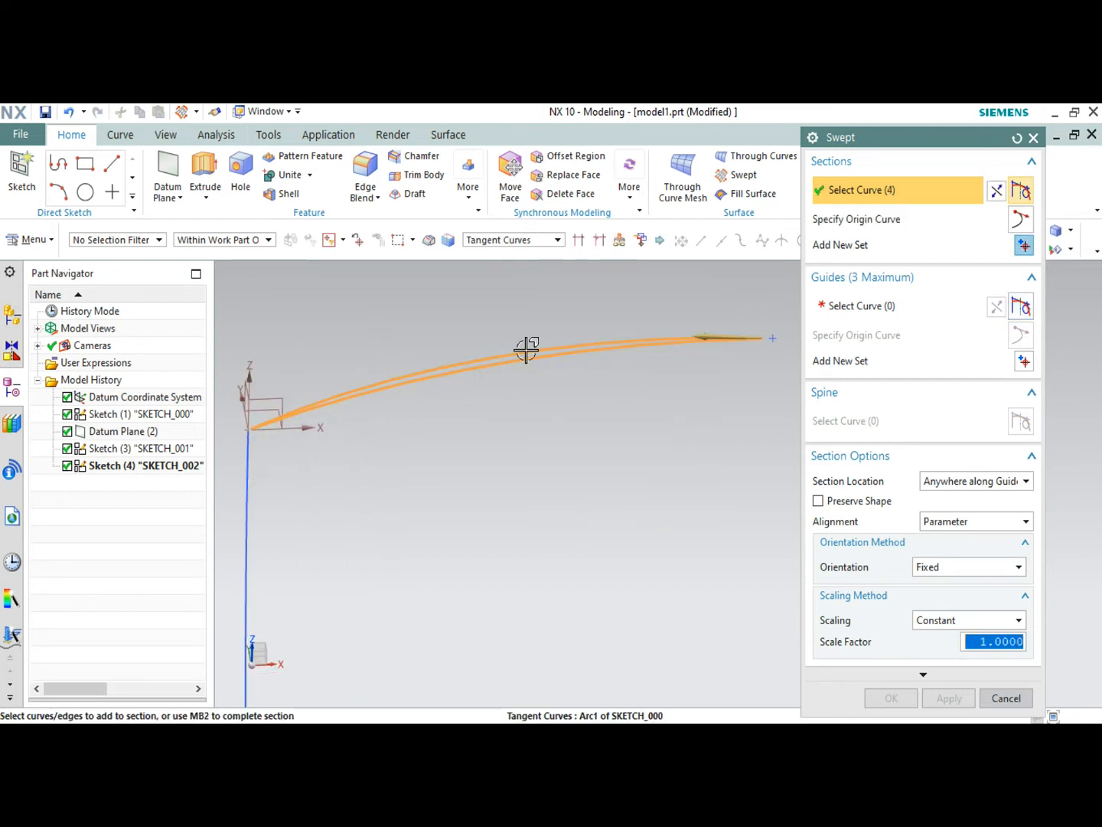
Add the lower arc profile on the offset datum plane as the second section of the sweep.
click(831, 217)
scroll(260, 421, down, 3)
scroll(336, 420, up, 8)
scroll(482, 541, down, 4)
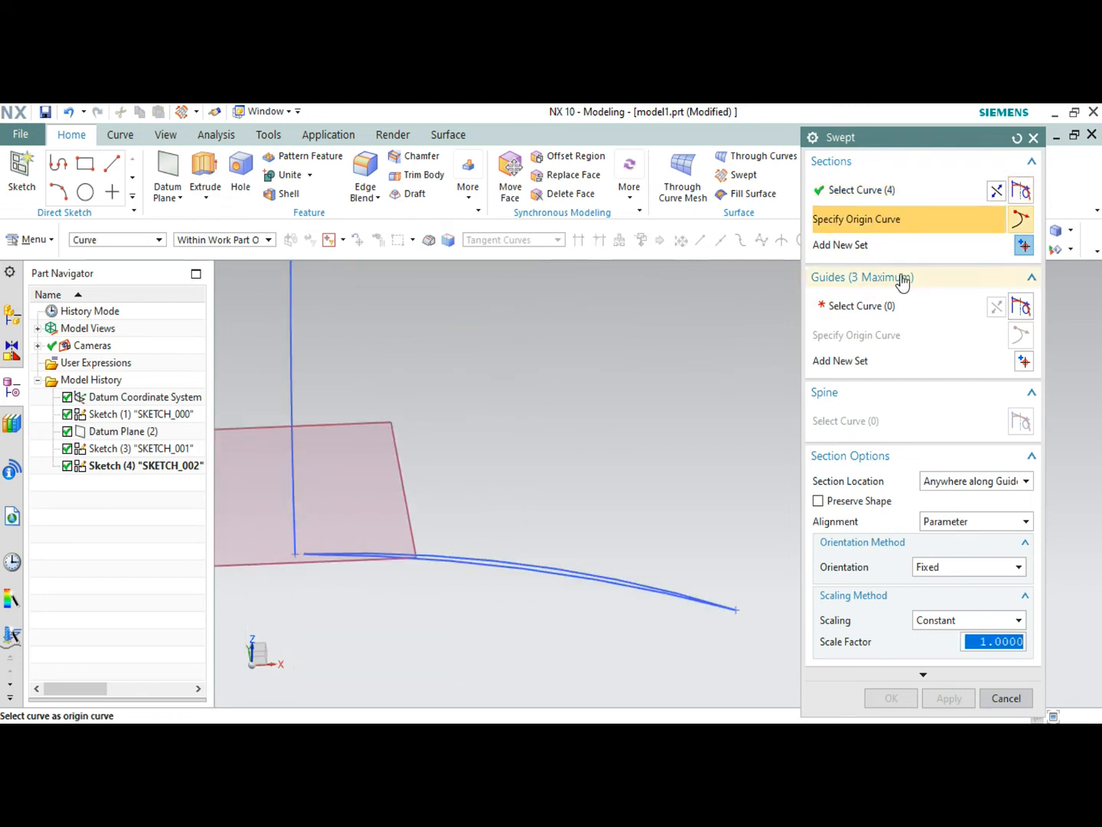
click(1024, 246)
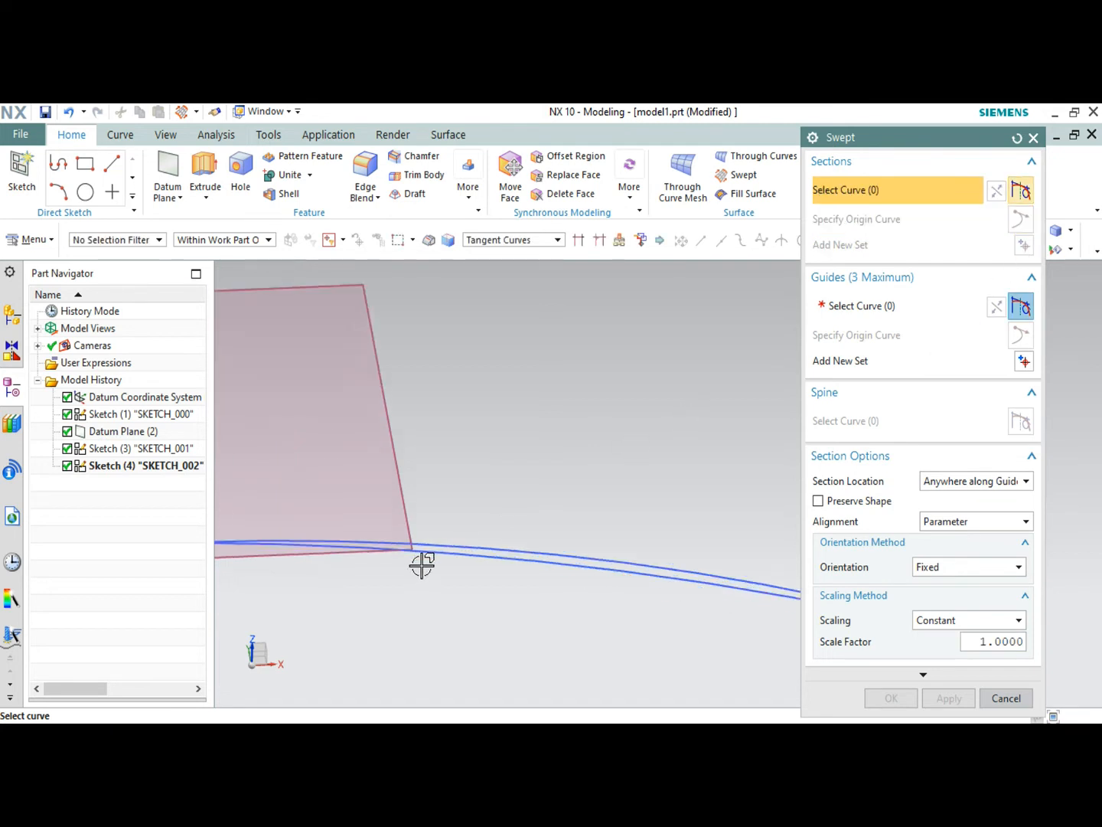
scroll(424, 563, down, 2)
click(442, 535)
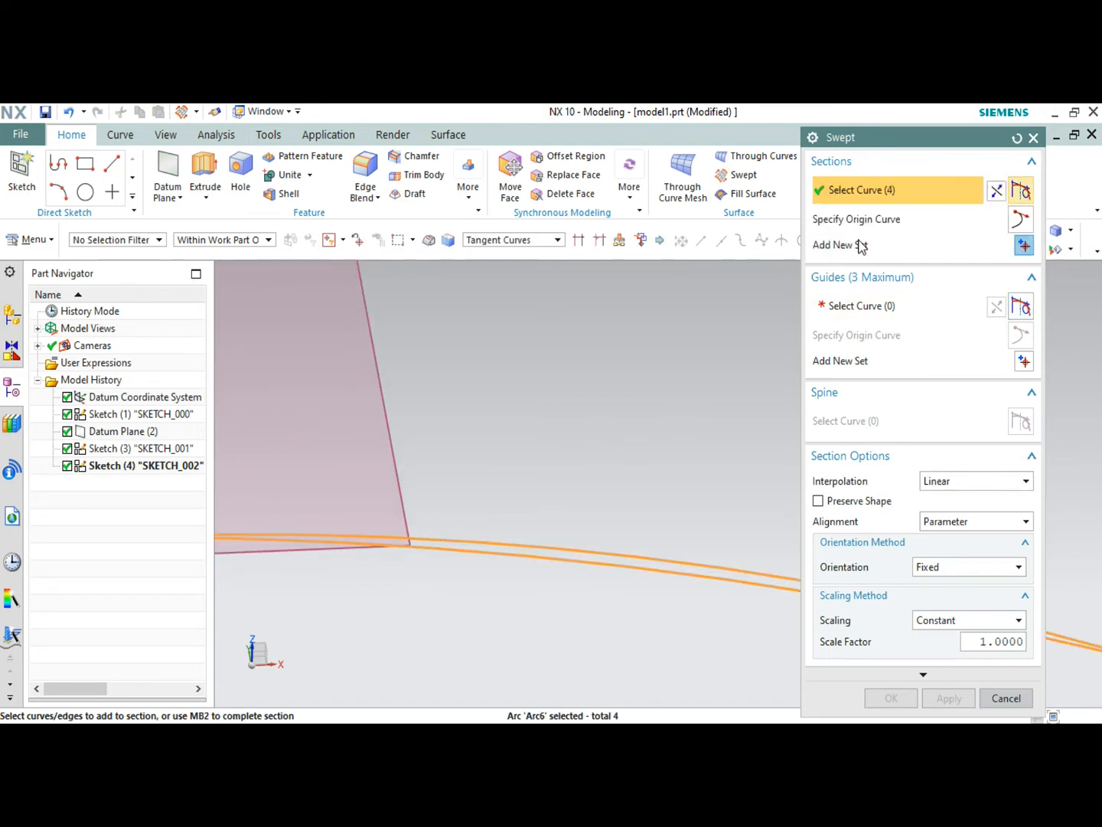
Select the connecting arc as the guide, create the swept blade with fixed orientation, and close the command.
click(854, 221)
scroll(487, 434, up, 3)
scroll(384, 467, down, 2)
scroll(337, 486, down, 2)
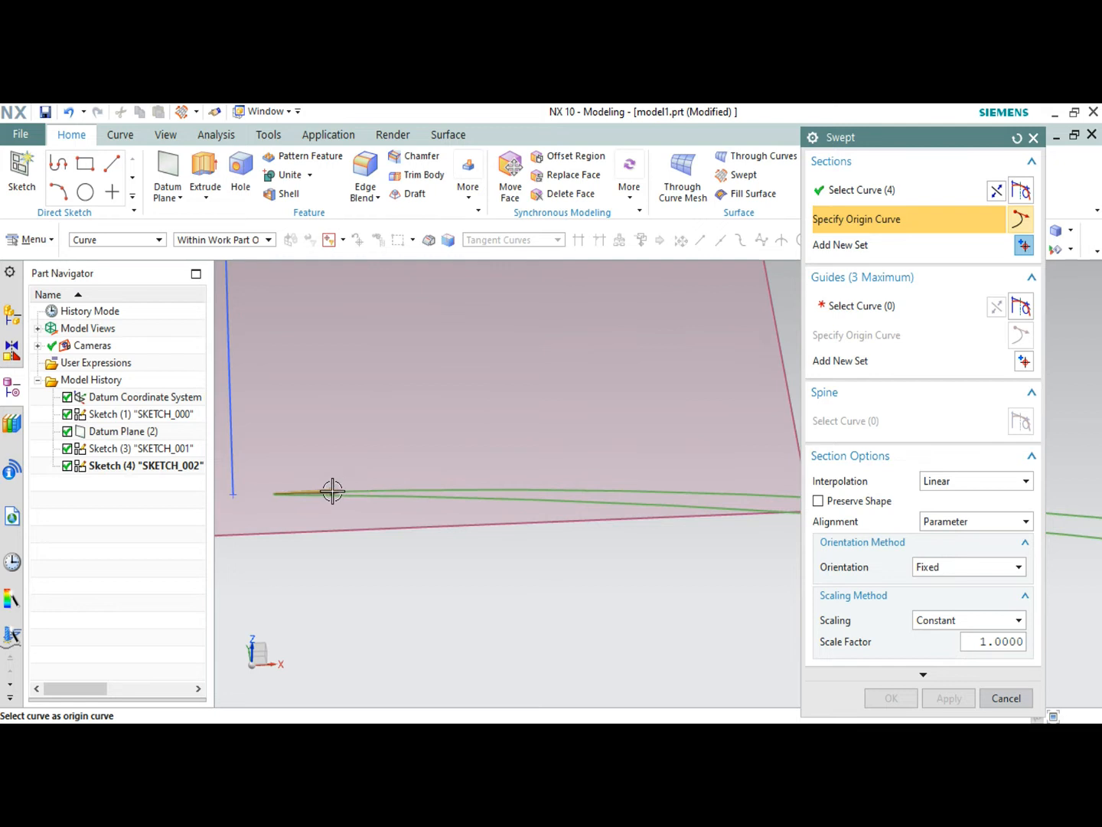
click(873, 306)
scroll(689, 386, up, 4)
scroll(692, 329, down, 2)
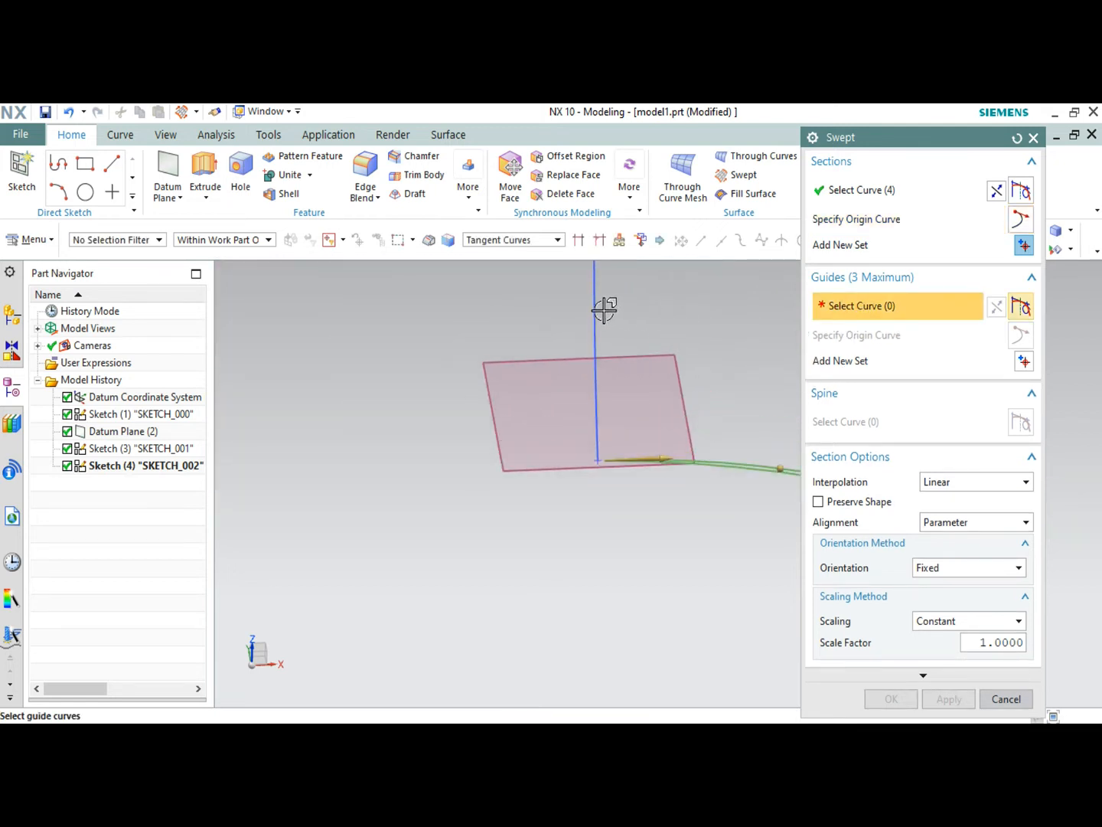
click(603, 360)
mouse_move(603, 359)
middle_down()
mouse_move(620, 362)
mouse_move(603, 322)
mouse_move(586, 347)
mouse_move(597, 348)
middle_up()
scroll(666, 352, down, 3)
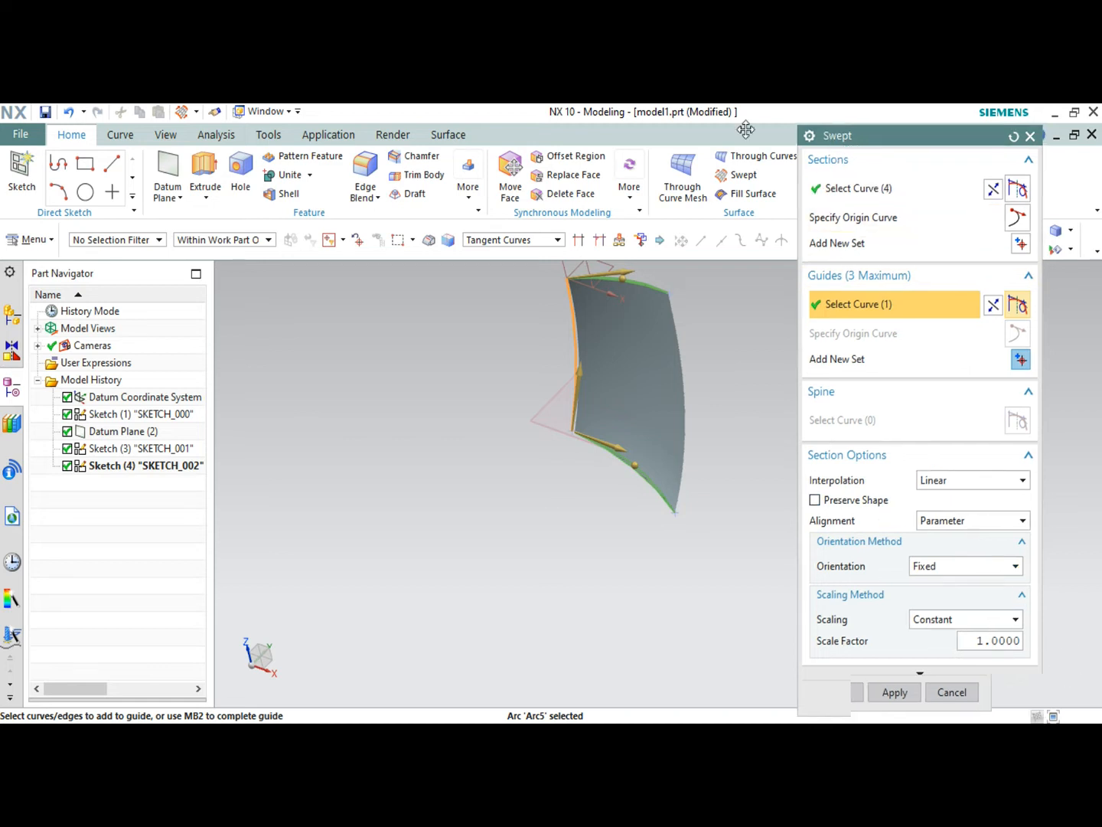
click(787, 686)
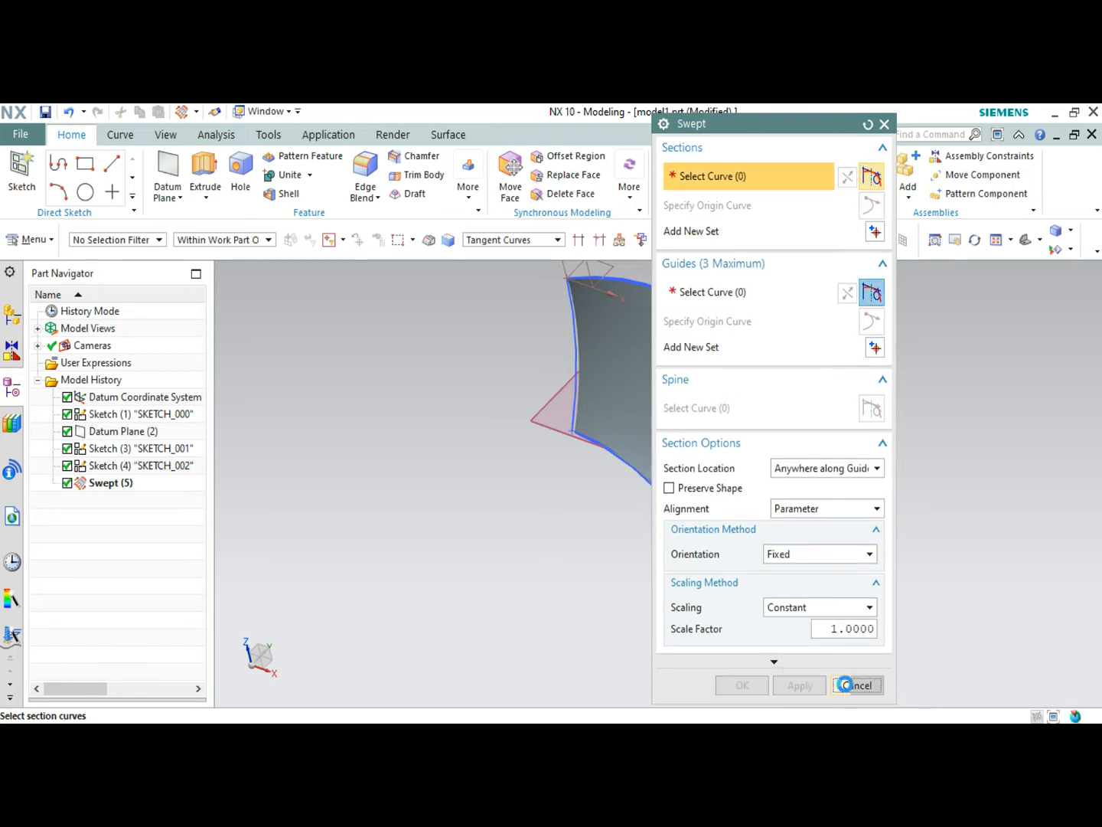
click(846, 689)
Pattern the swept blade circularly about the Z axis with a count of 9 over a 360° span.
middle_drag(736, 527, 785, 480)
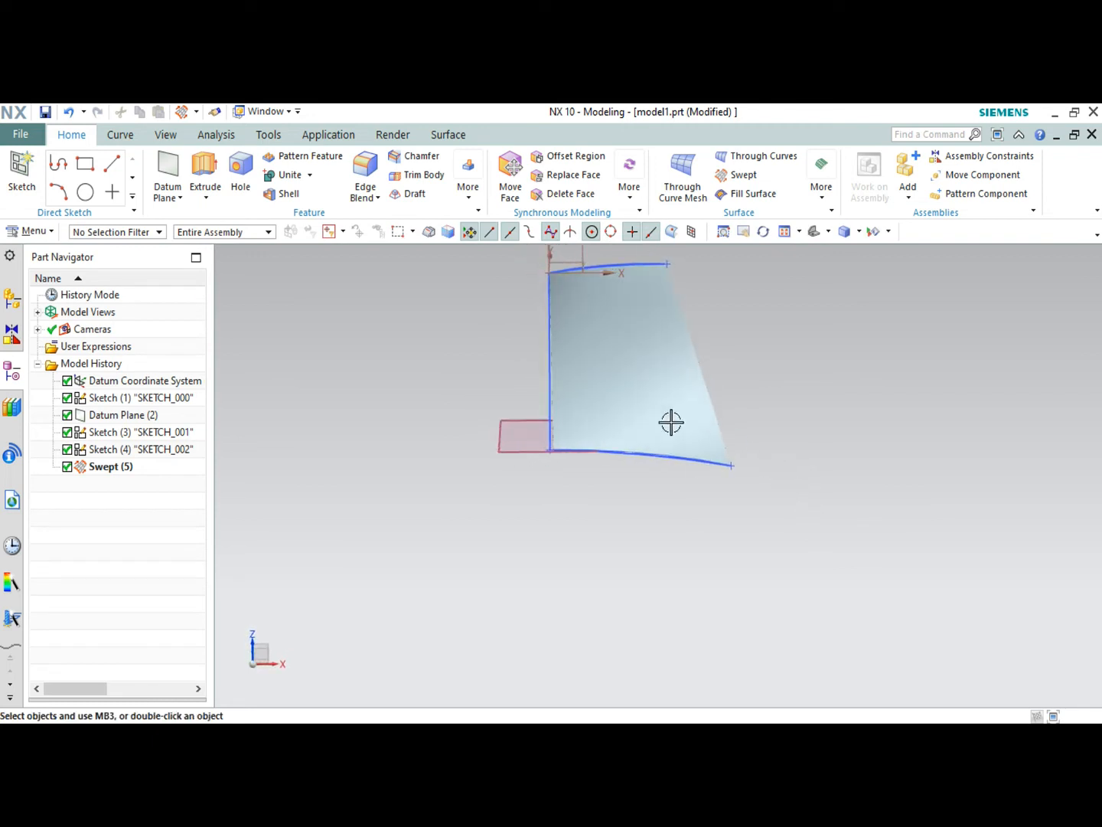
mouse_move(702, 387)
middle_down()
mouse_move(719, 347)
mouse_move(689, 375)
middle_up()
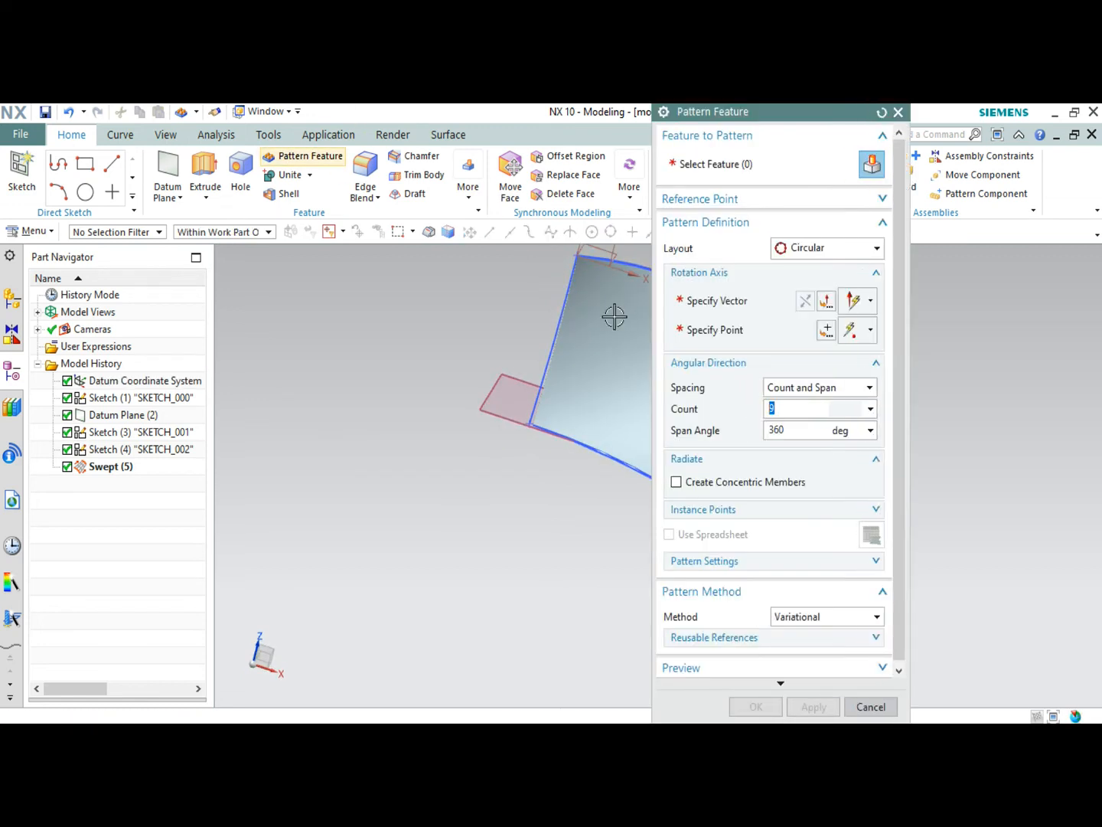
click(624, 314)
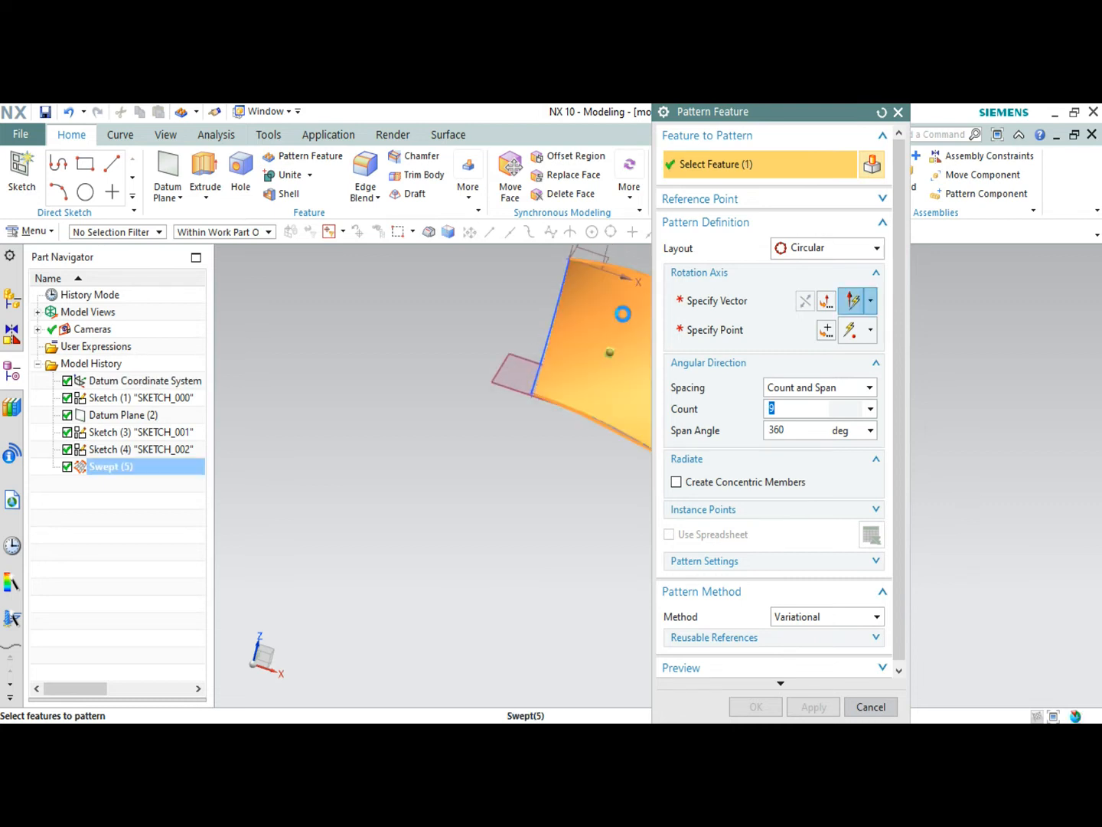
scroll(471, 343, down, 5)
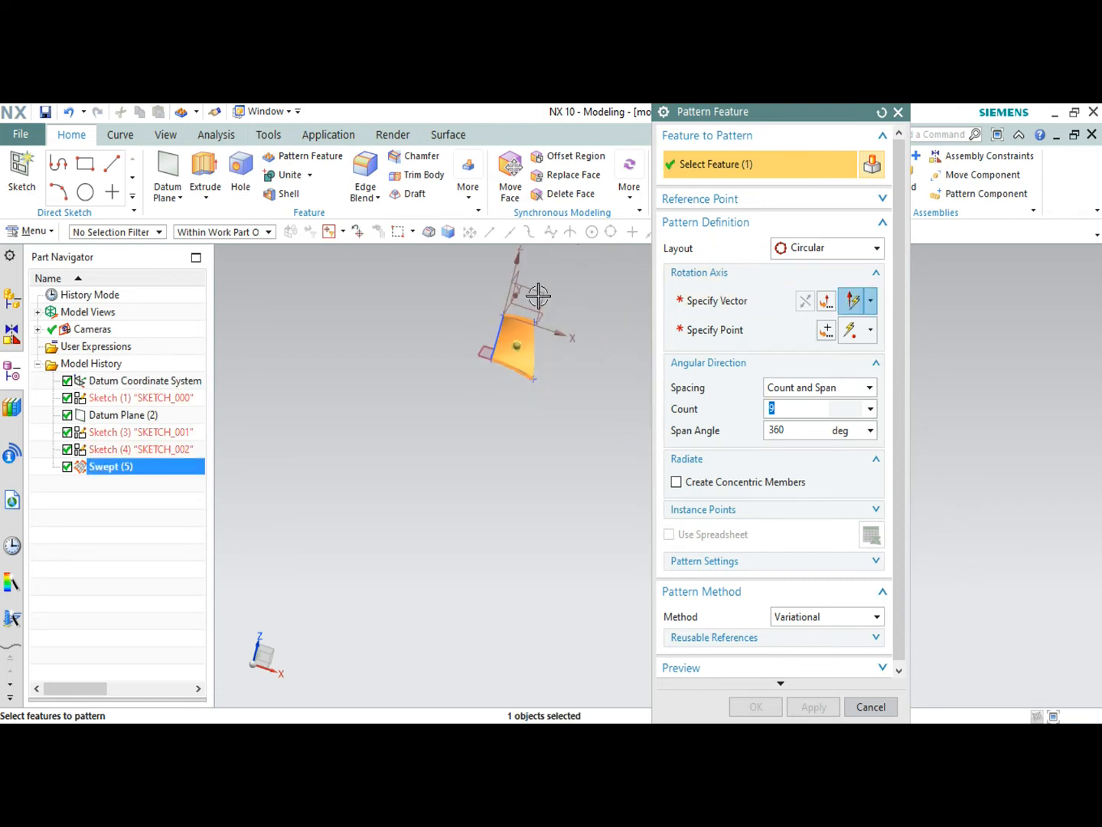
scroll(542, 288, up, 5)
click(712, 306)
scroll(468, 313, up, 4)
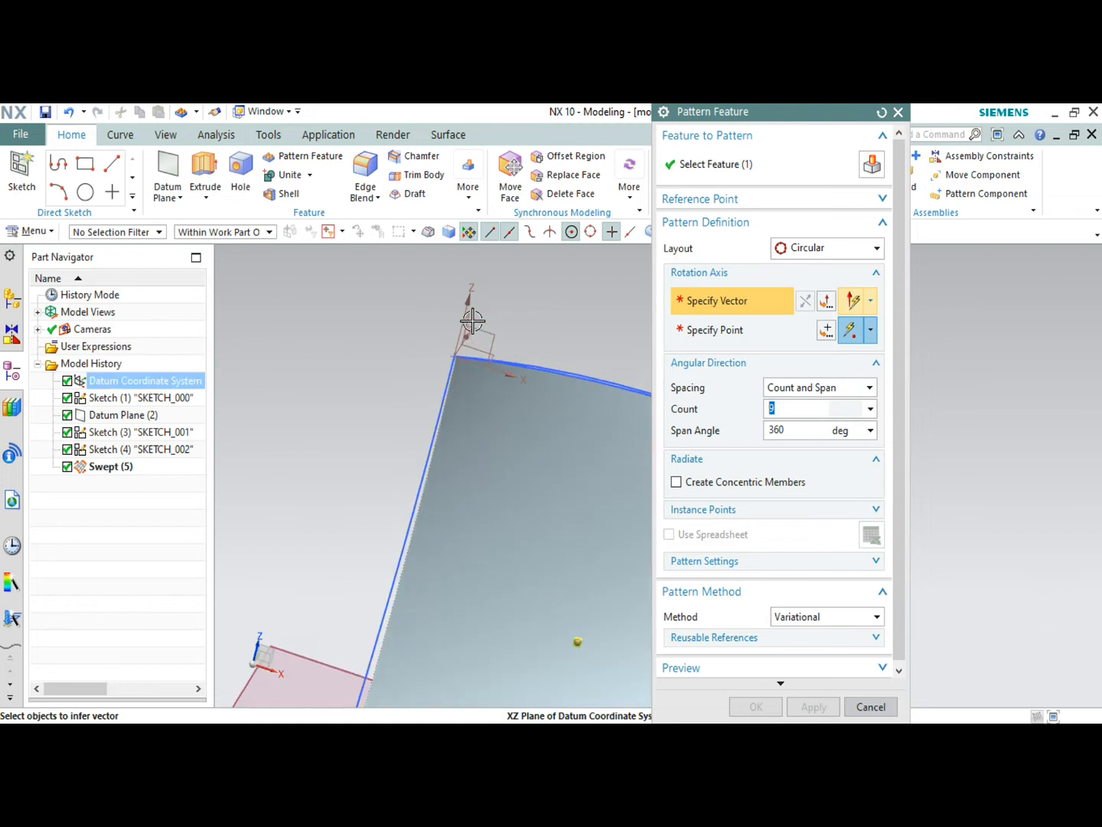
click(458, 327)
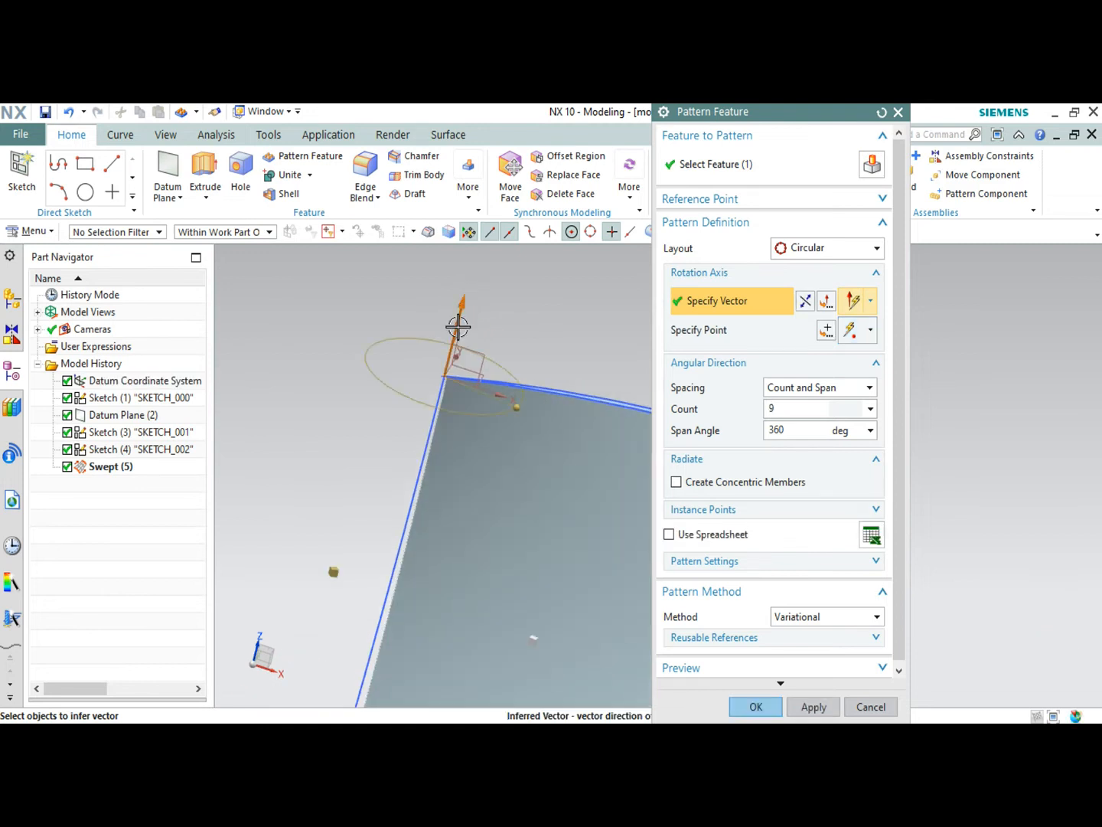
scroll(429, 459, down, 3)
middle_drag(437, 474, 429, 512)
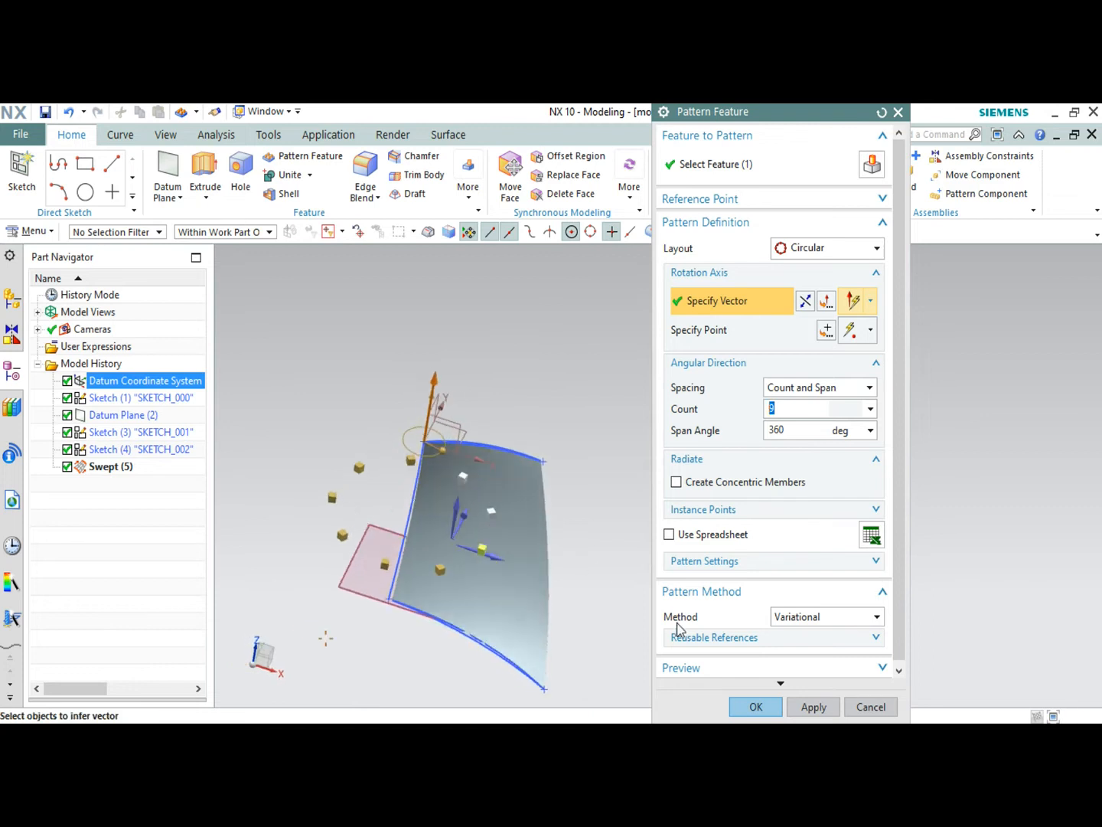
click(815, 707)
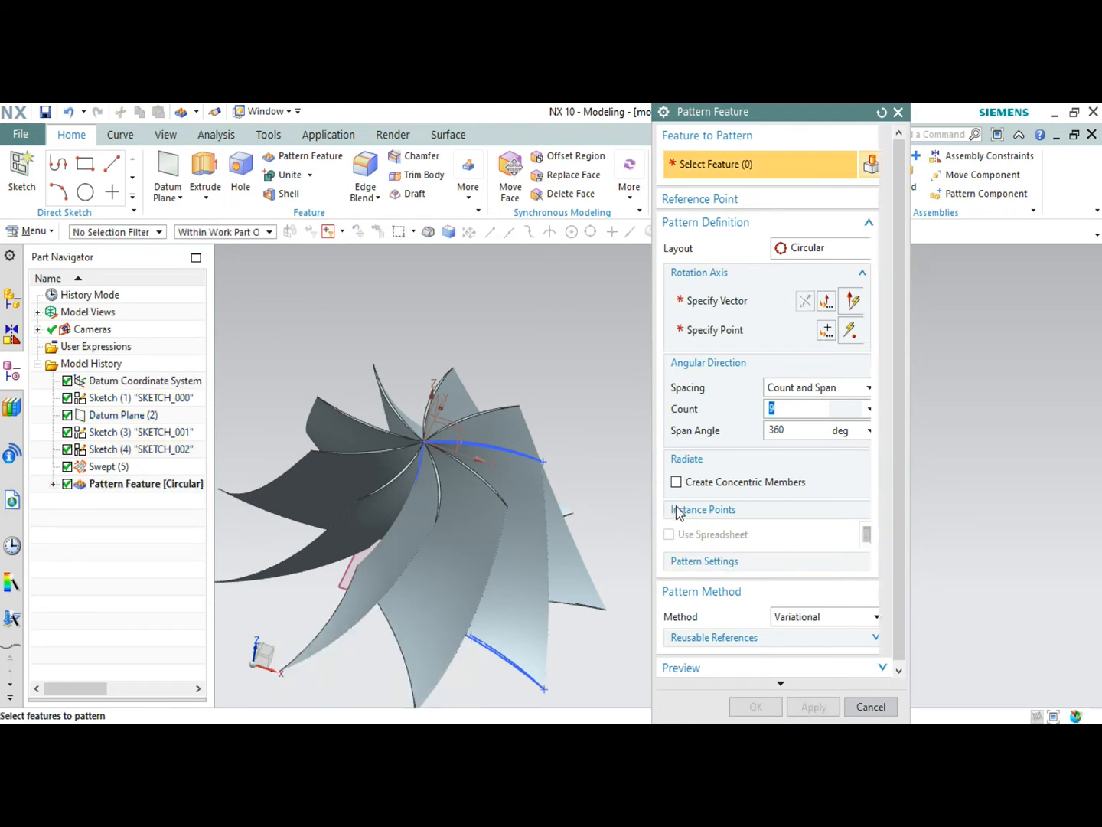
mouse_move(602, 435)
middle_down()
mouse_move(636, 402)
mouse_move(613, 440)
middle_up()
middle_drag(593, 486, 631, 428)
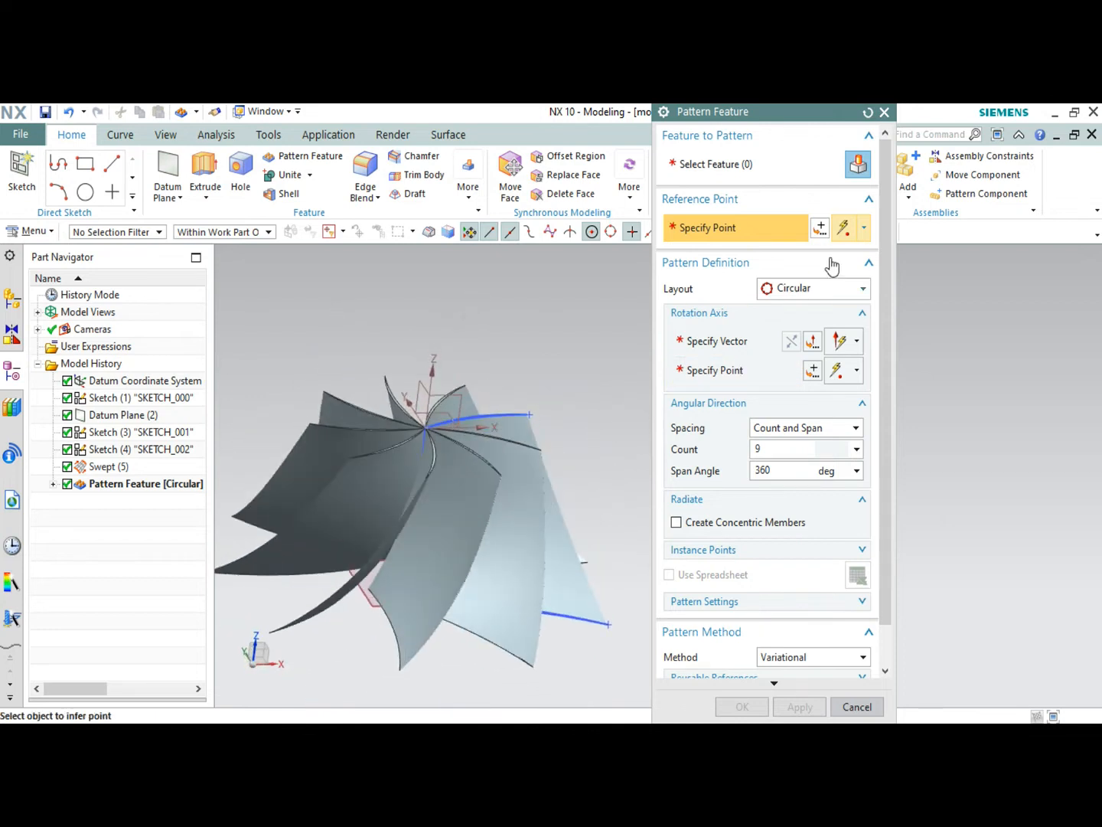
click(885, 113)
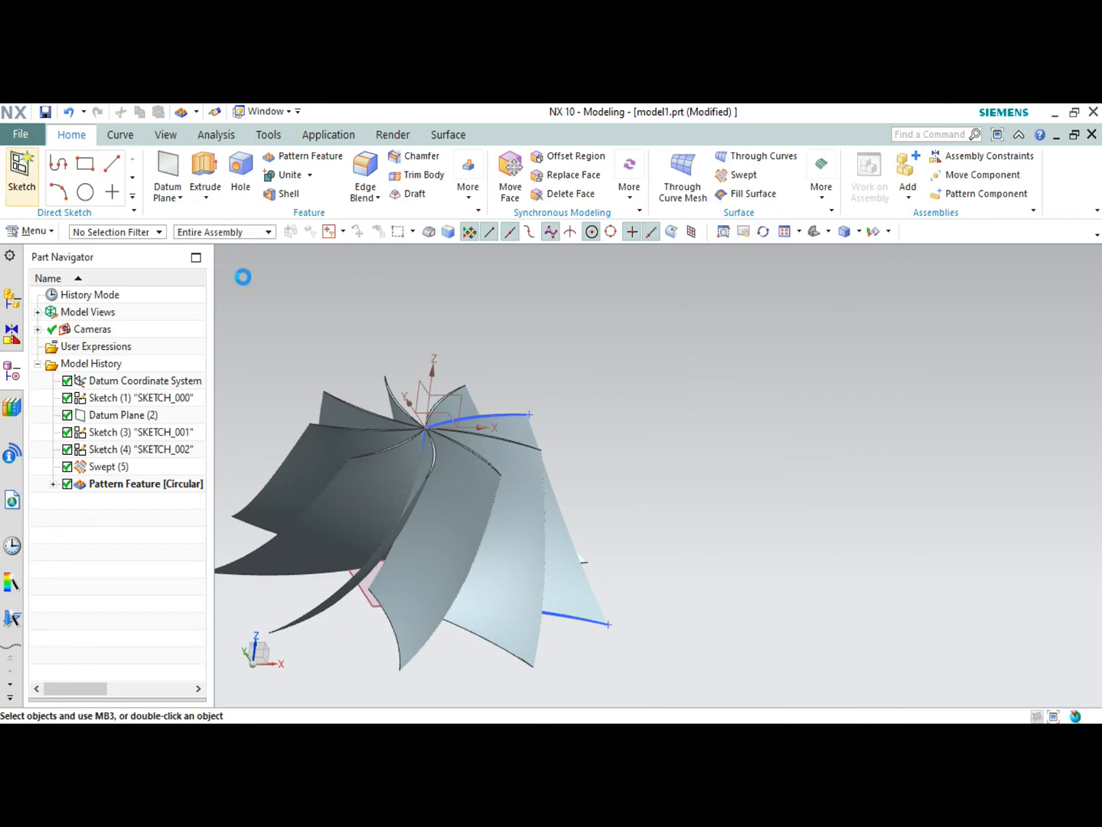
Create a new sketch on the XZ plane of the datum coordinate system.
click(459, 400)
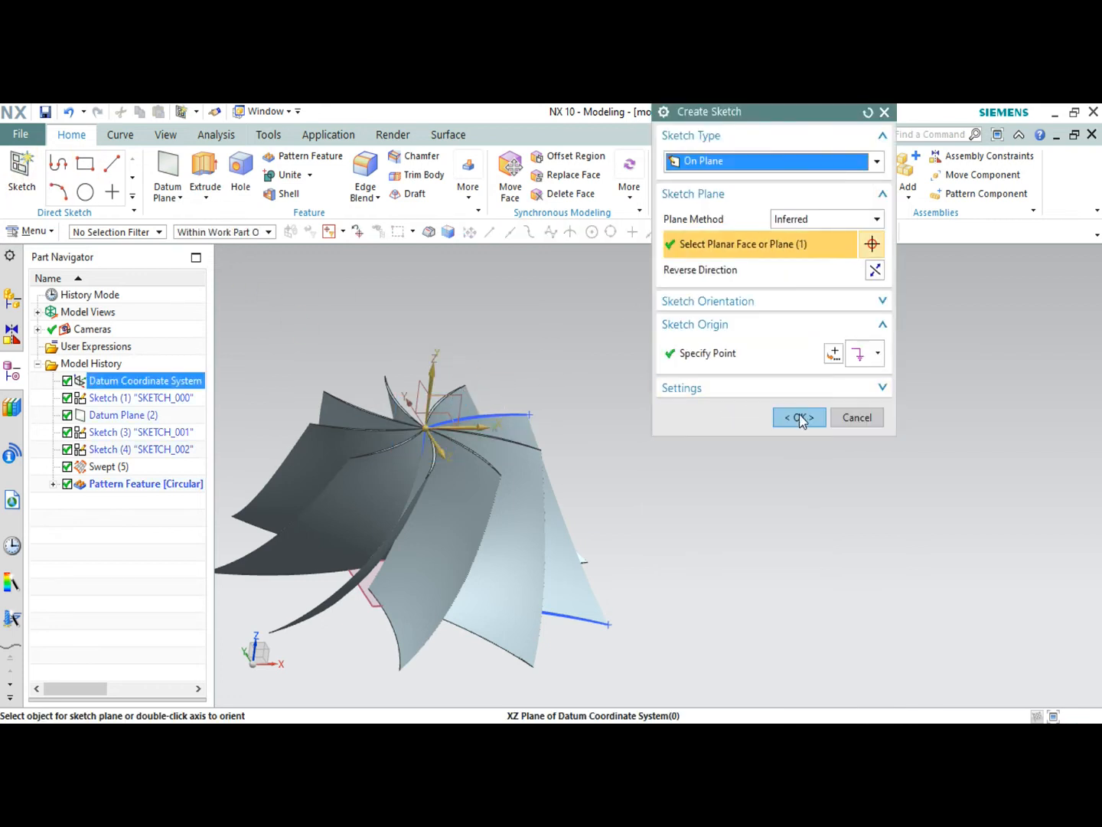
click(800, 416)
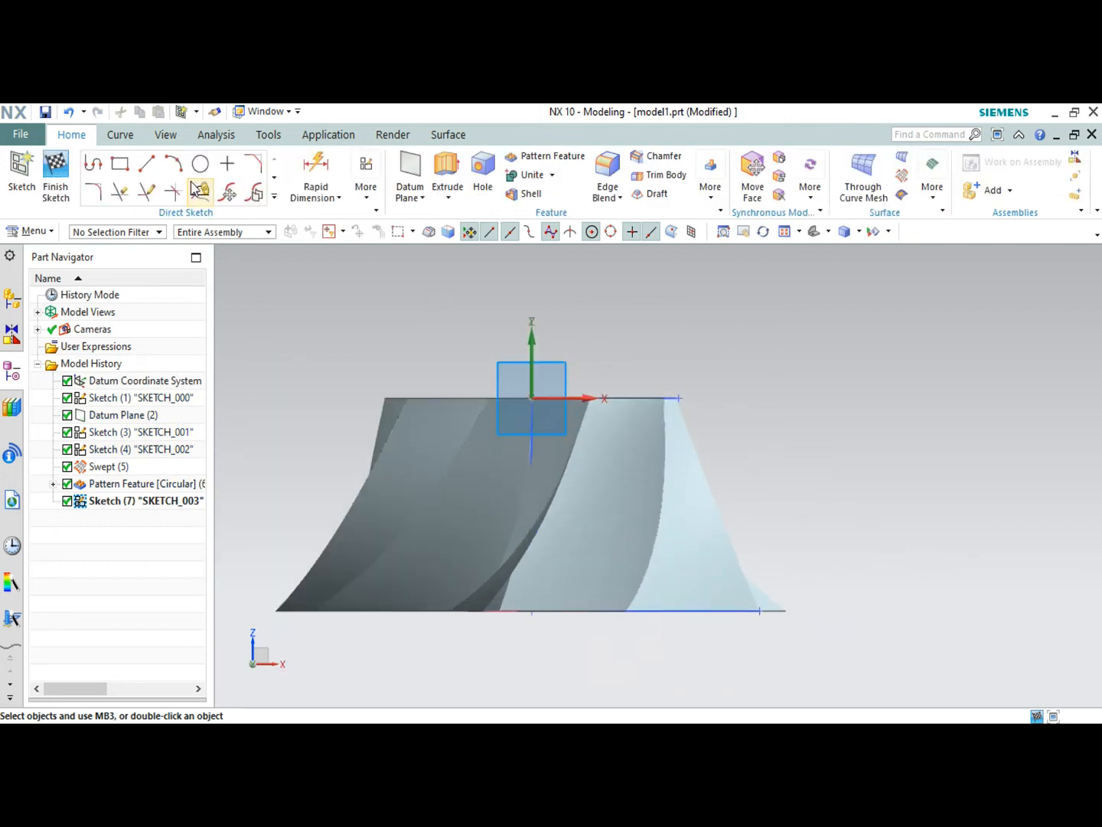
Sketch a three-point arc of radius about 133.6 from the blade's lower edge to just above the origin.
scroll(678, 598, up, 1)
scroll(628, 604, up, 1)
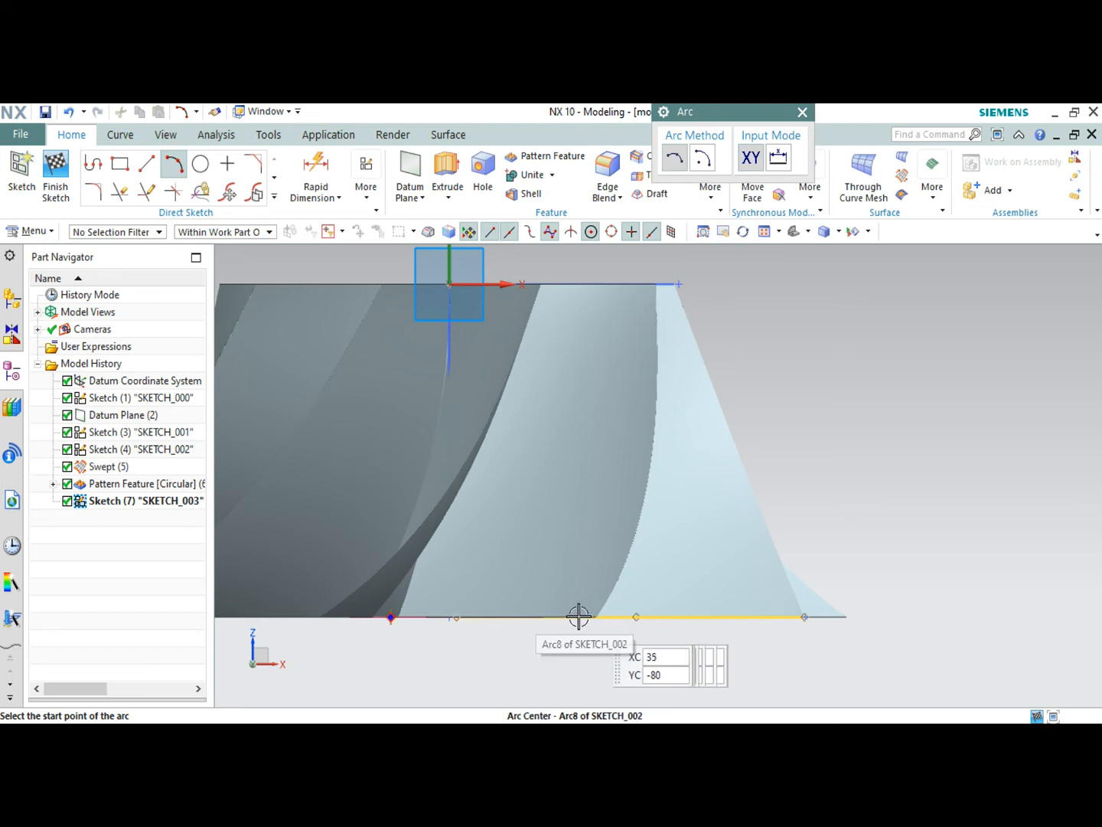
click(632, 616)
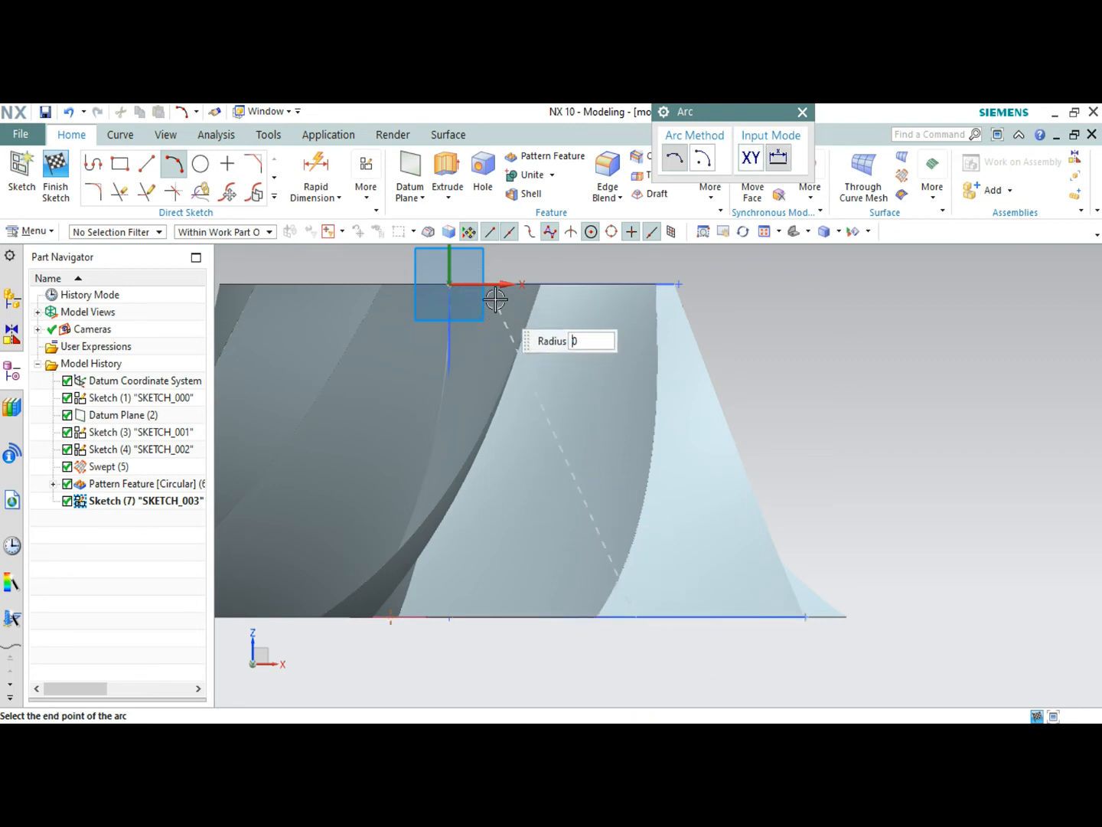
click(479, 265)
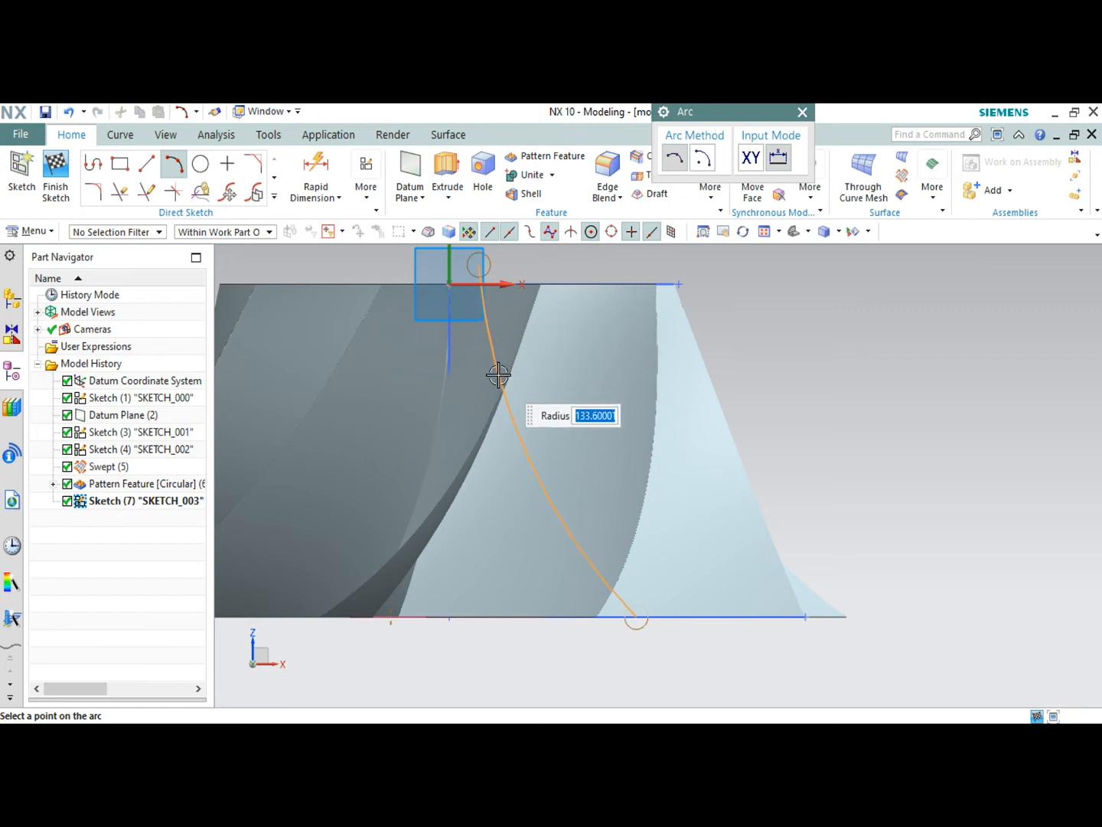
click(498, 375)
scroll(490, 381, down, 2)
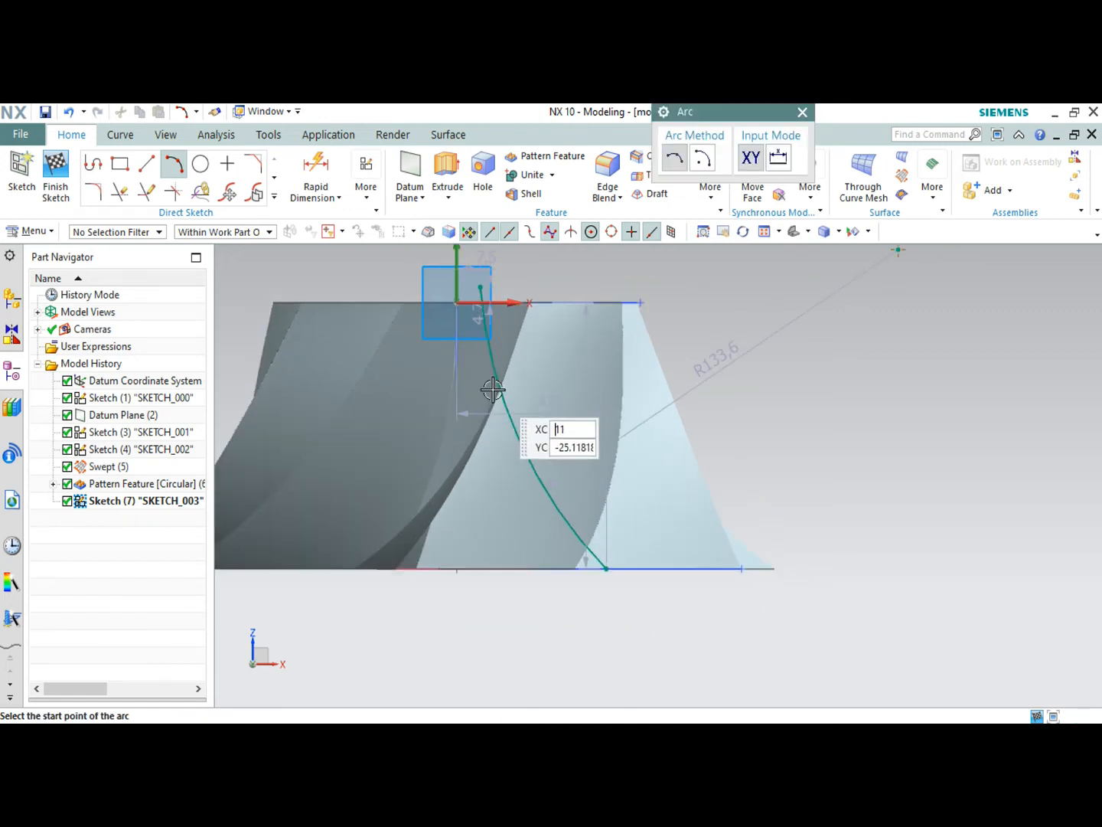
Sketch a horizontal line of length 8 from the arc's upper end toward and past the vertical axis.
click(149, 163)
click(480, 287)
scroll(458, 285, up, 2)
scroll(459, 286, up, 1)
text(8)
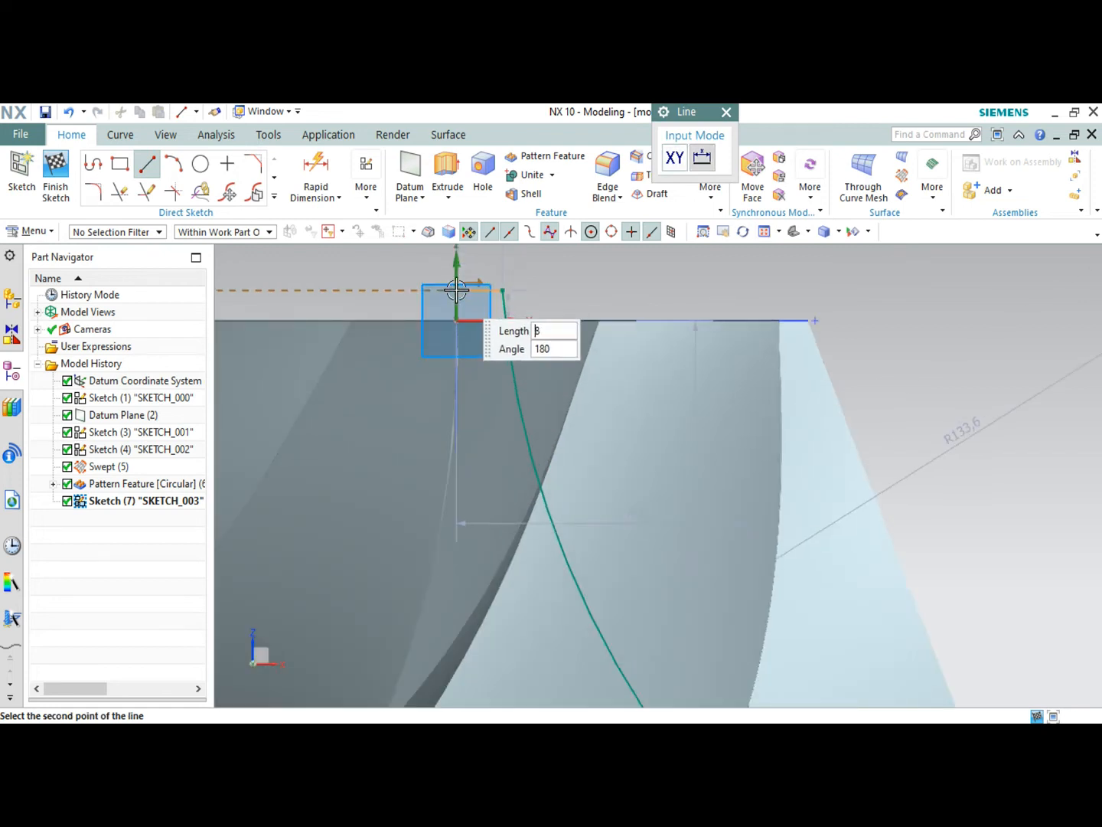
key(Return)
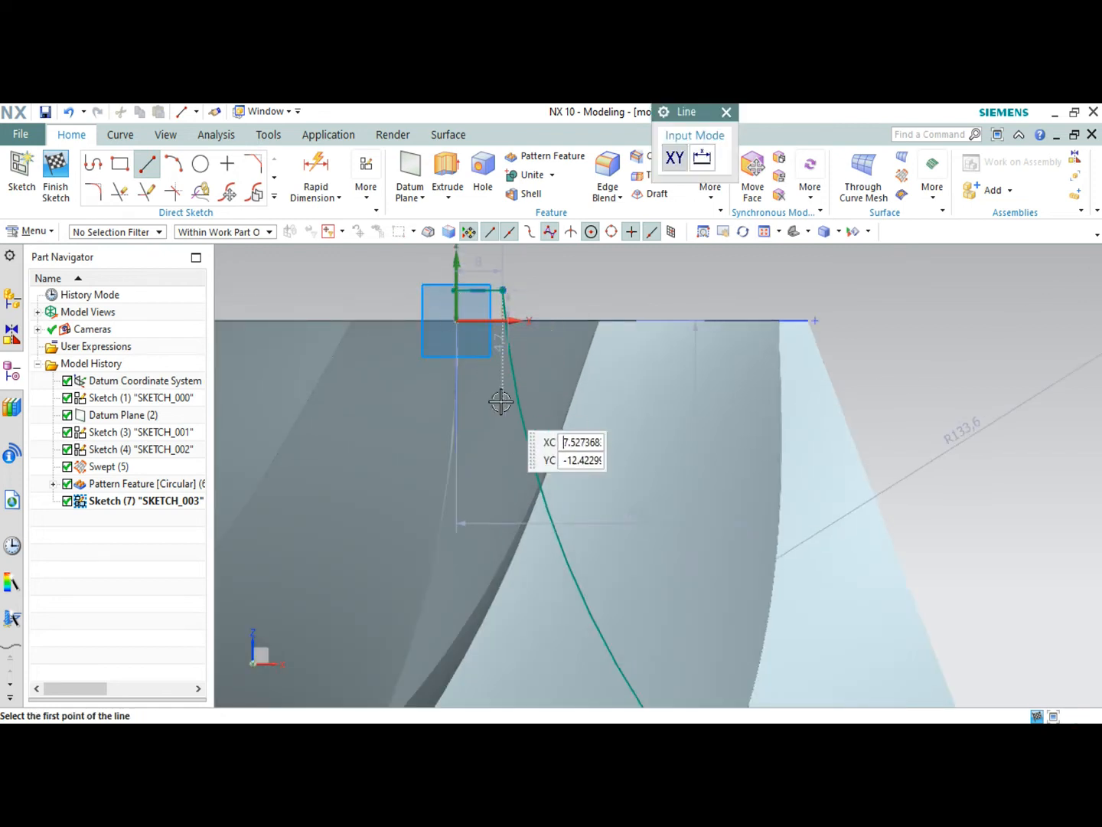
Sketch a vertical line about 85.4 long from the blades' bottom edge near the axis up past the short horizontal line.
scroll(521, 546, down, 3)
scroll(446, 468, up, 4)
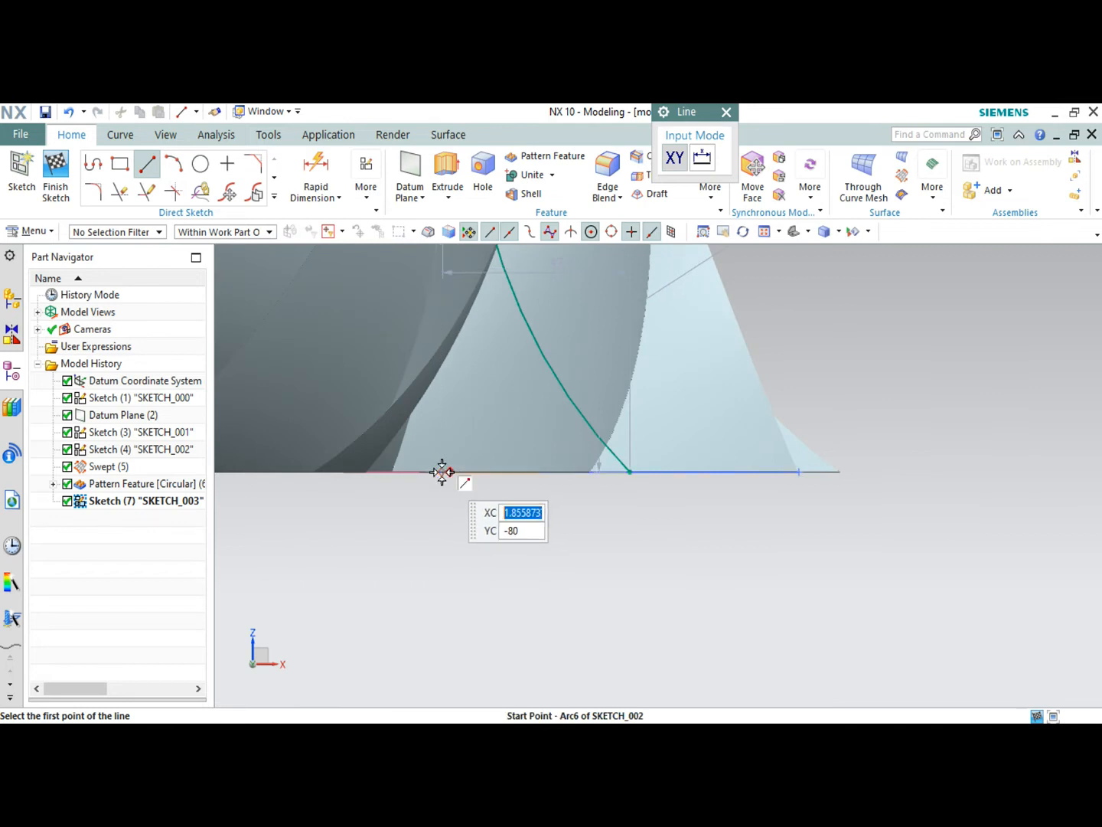
click(441, 470)
scroll(441, 460, down, 3)
scroll(452, 383, up, 6)
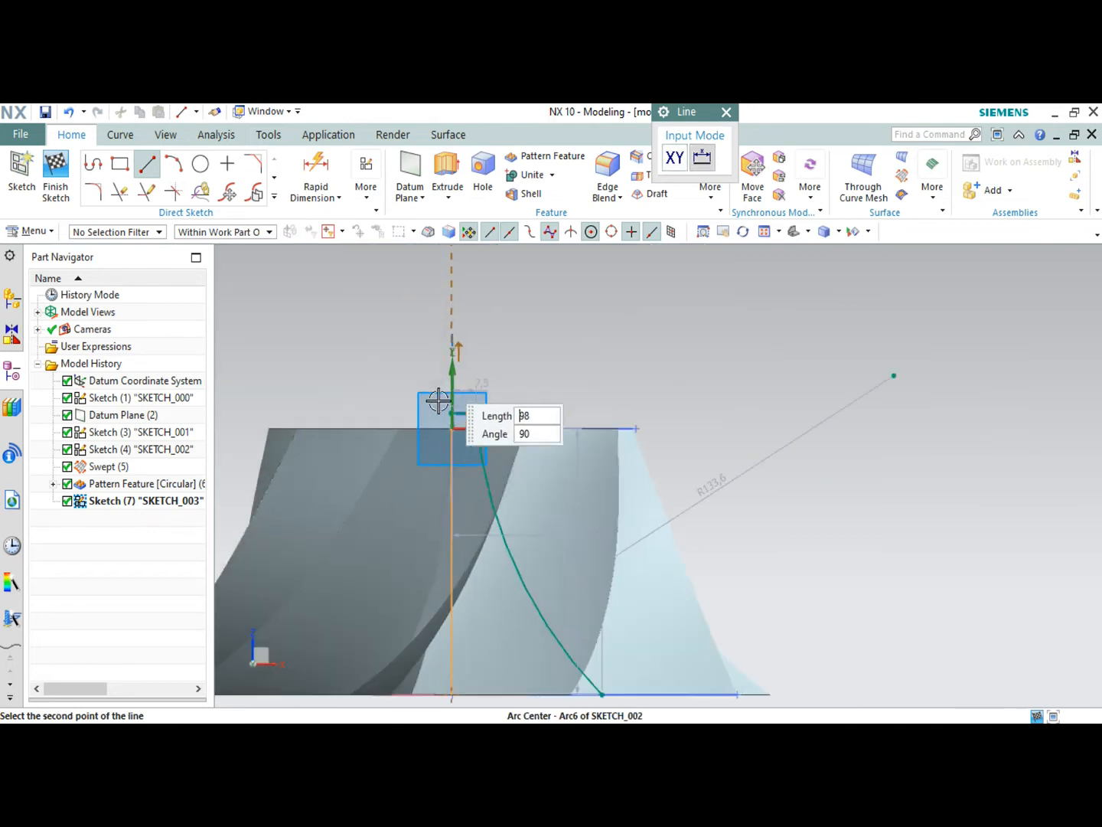
scroll(444, 348, down, 5)
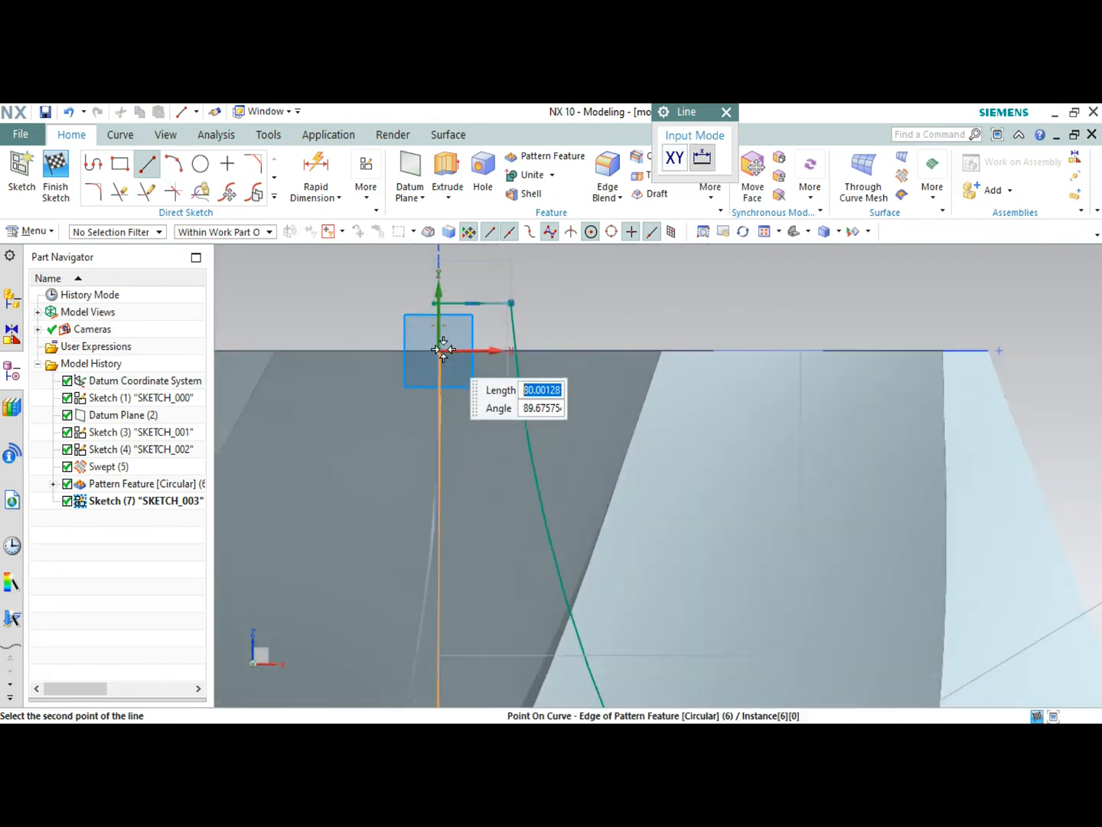
scroll(438, 315, up, 4)
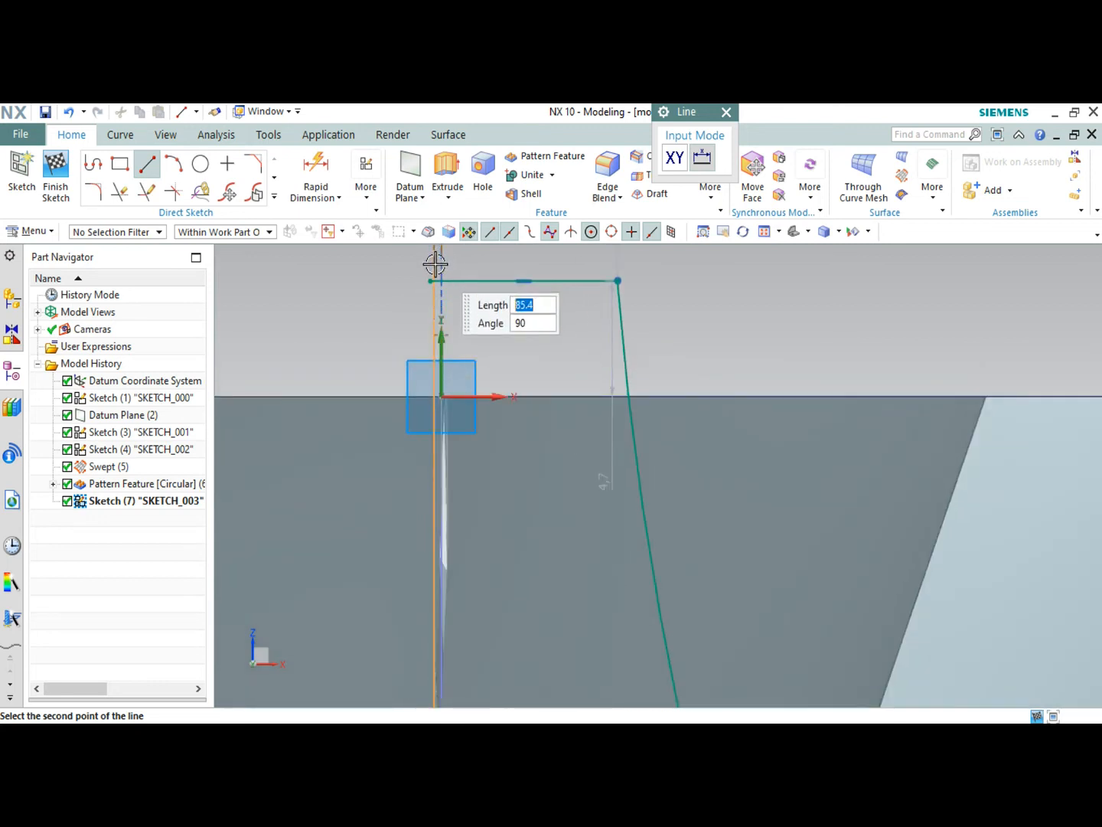
click(457, 292)
Close the profile's base with a horizontal line from the arc's lower end to the foot of the vertical line.
scroll(635, 486, down, 3)
scroll(659, 615, up, 5)
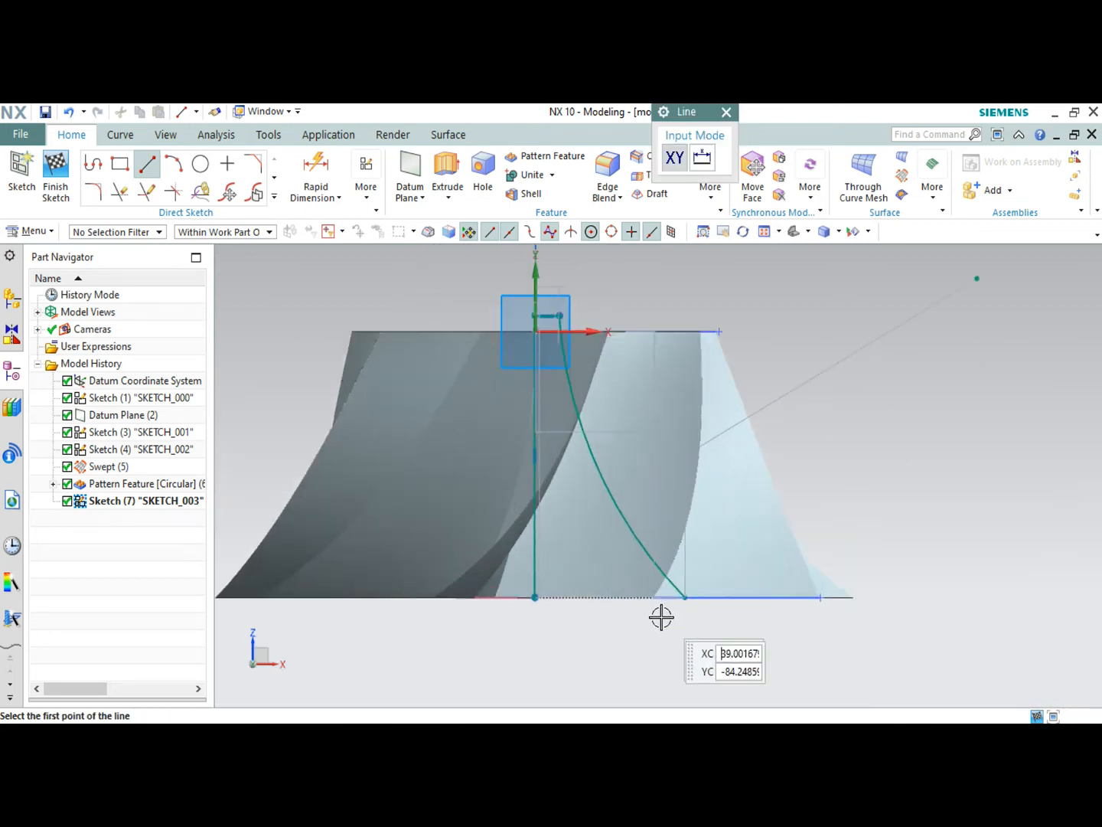
click(699, 589)
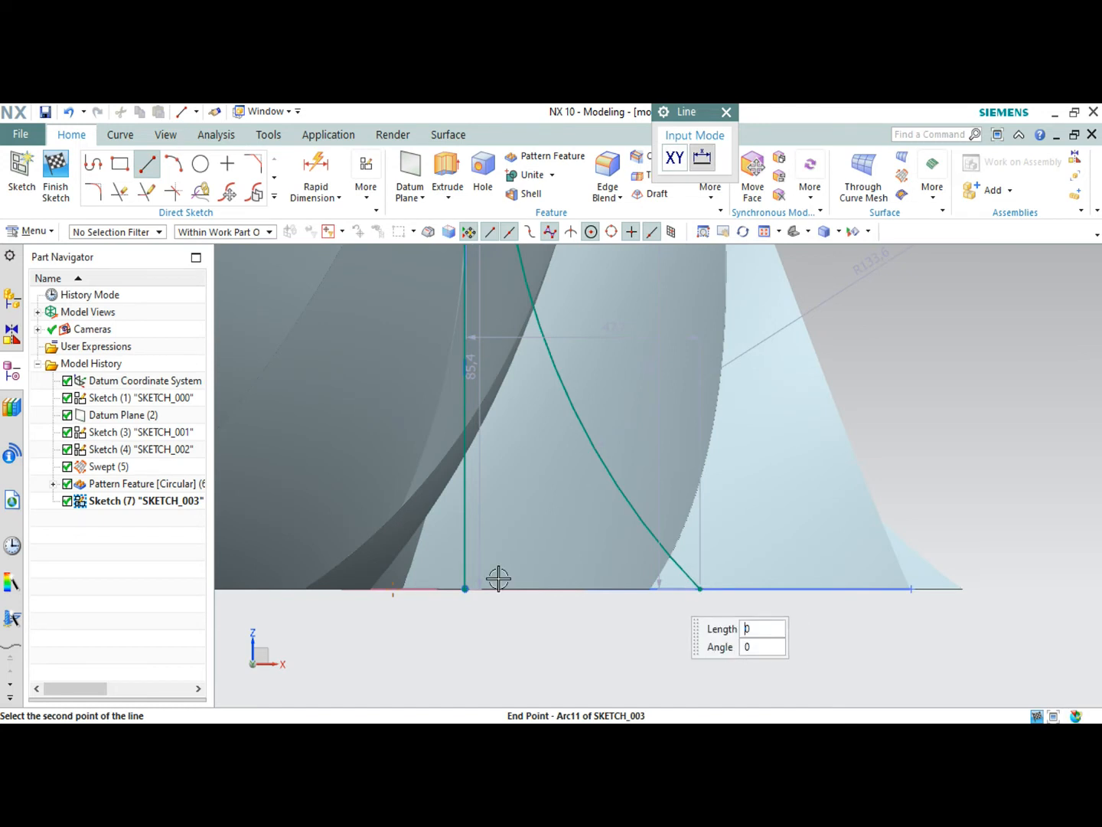
click(462, 589)
Quick Trim the overhanging ends where the vertical and upper horizontal lines cross, and leave the command.
scroll(499, 424, down, 3)
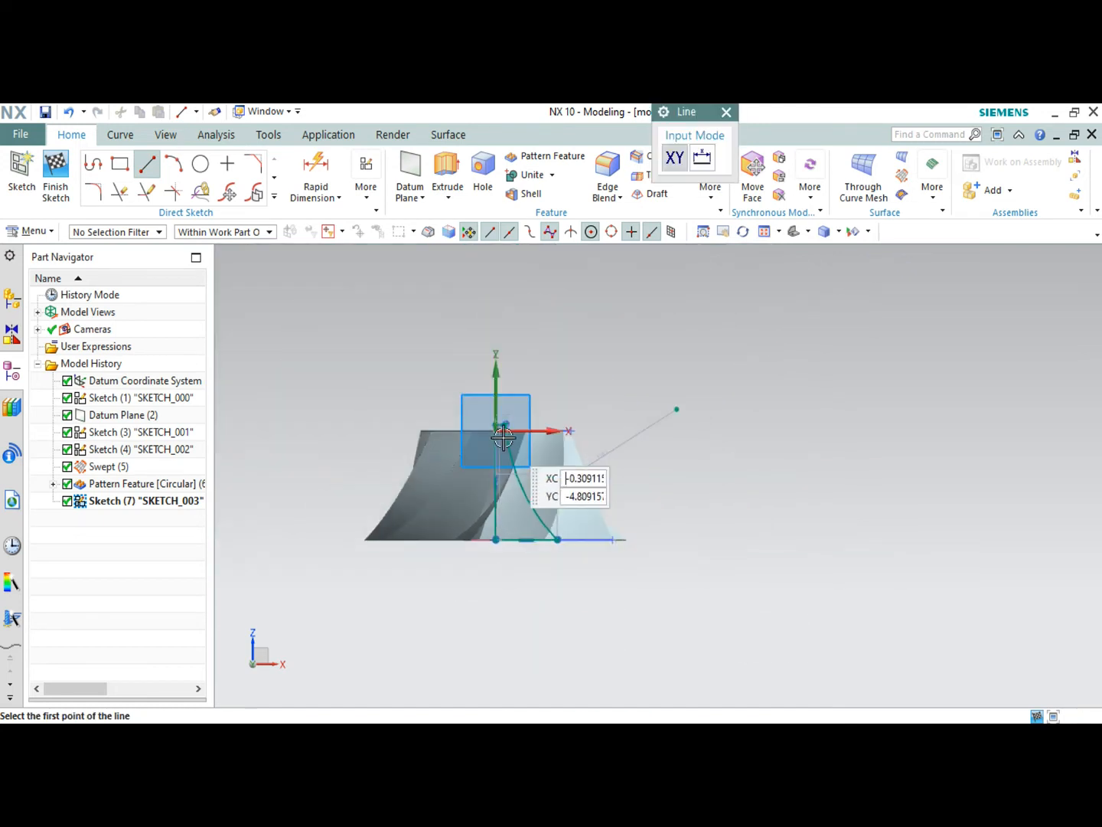
scroll(383, 322, up, 5)
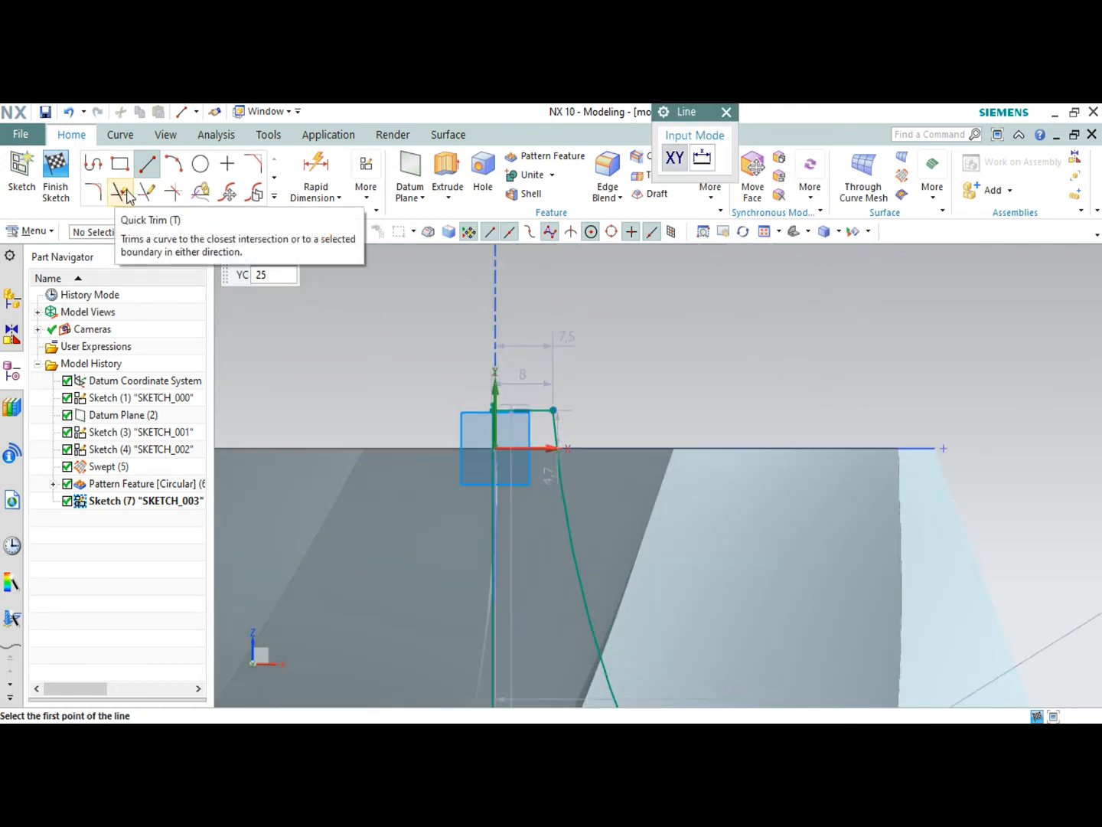
click(120, 193)
scroll(449, 392, up, 3)
scroll(450, 392, up, 3)
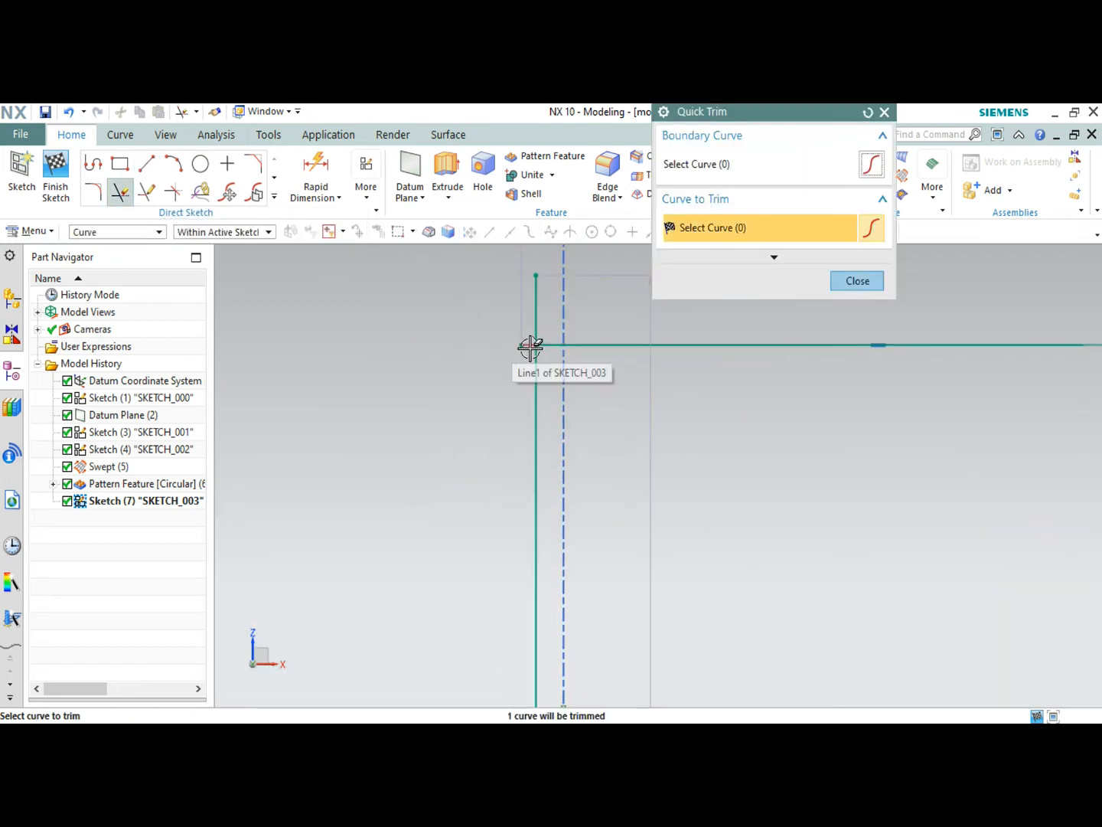
scroll(545, 318, down, 10)
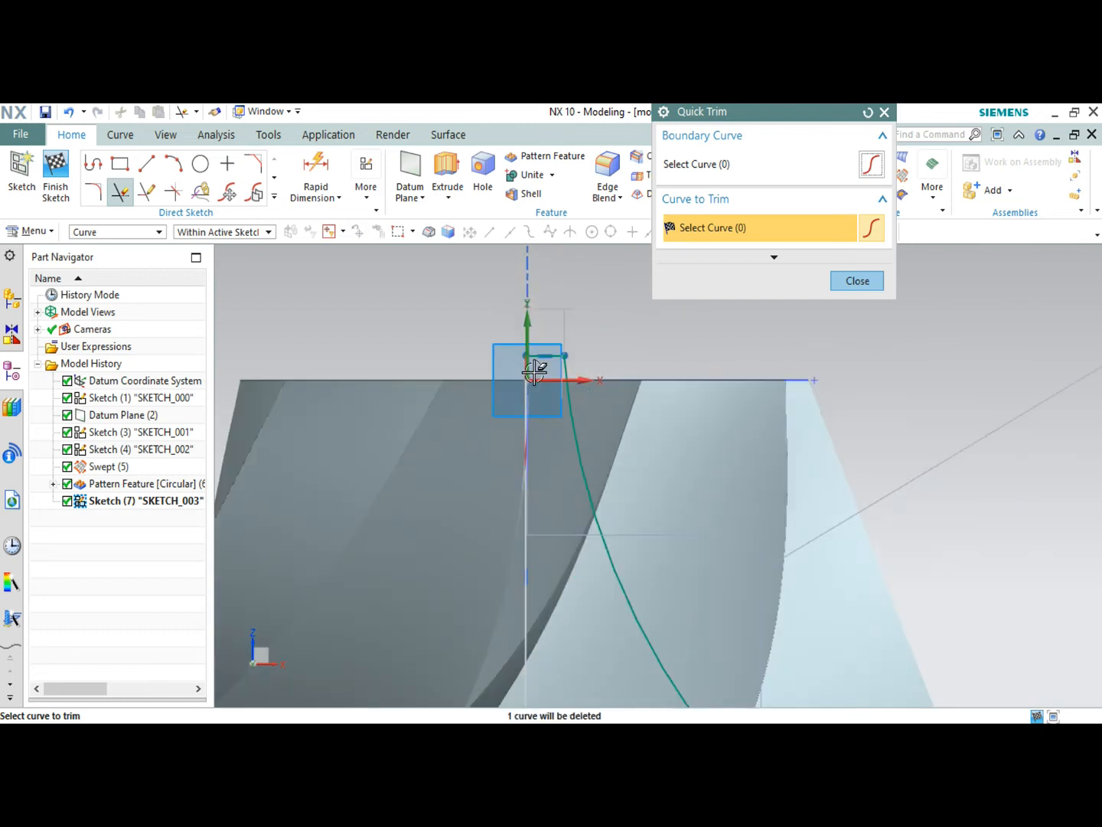
scroll(530, 365, up, 8)
scroll(538, 335, down, 3)
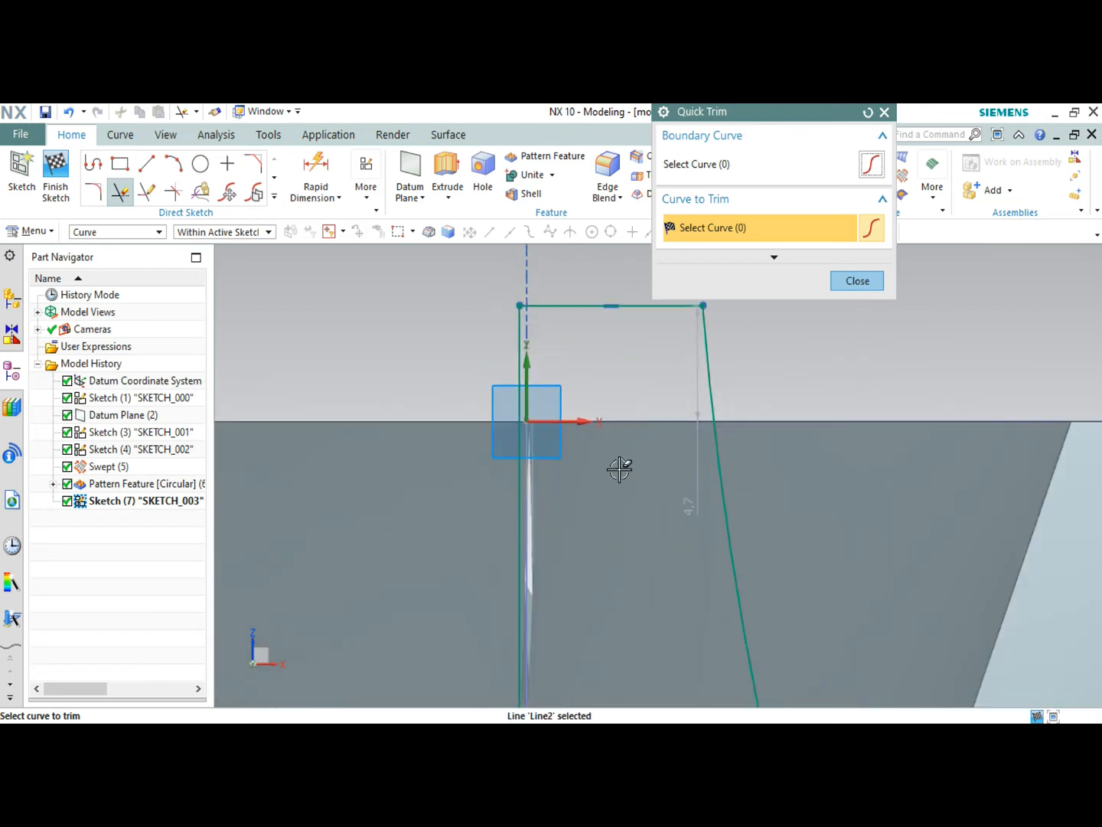
key(Escape)
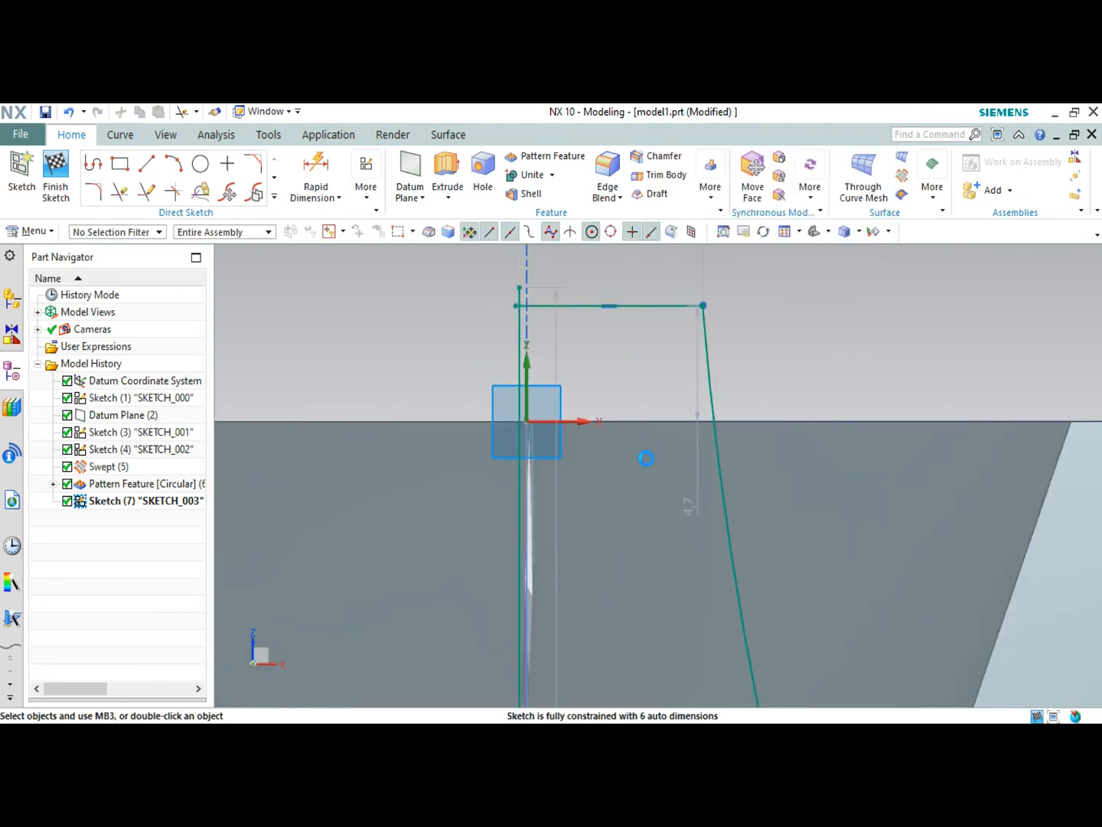
Sketch a horizontal line about 9.8 long from the arc's upper end across the axis, and a vertical line about 5.6 long up from the origin.
click(146, 164)
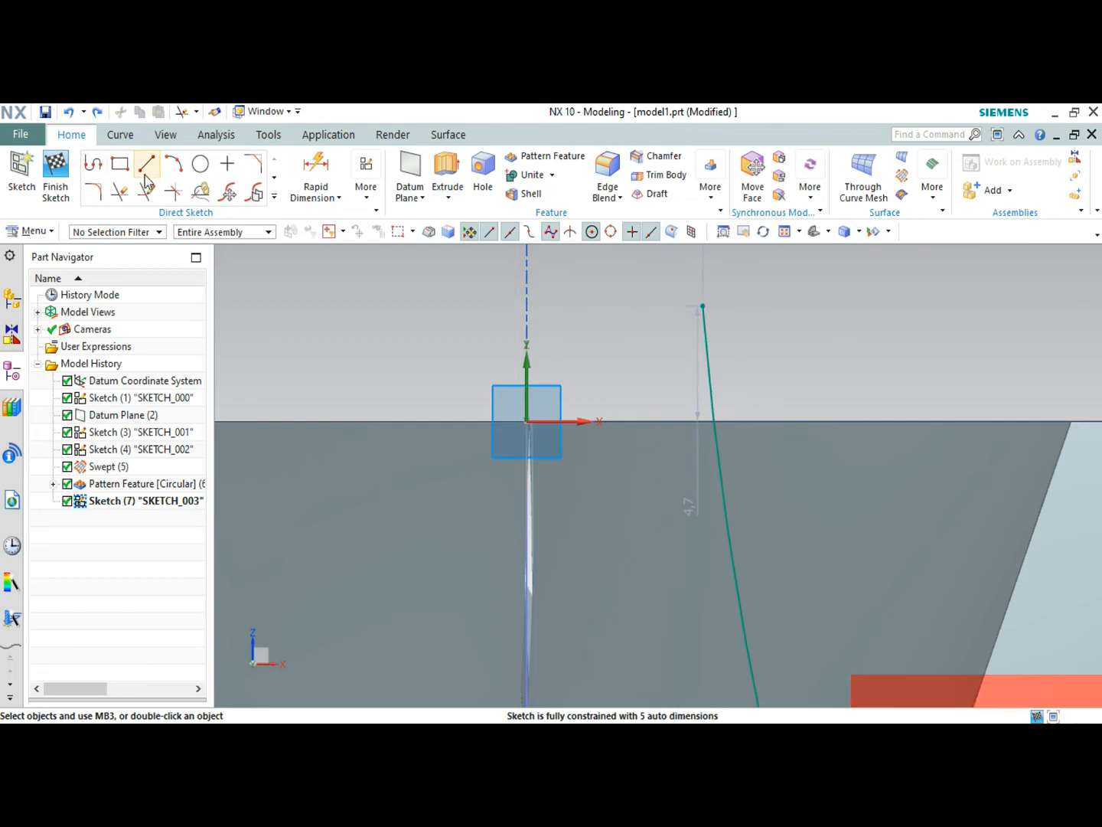
click(702, 303)
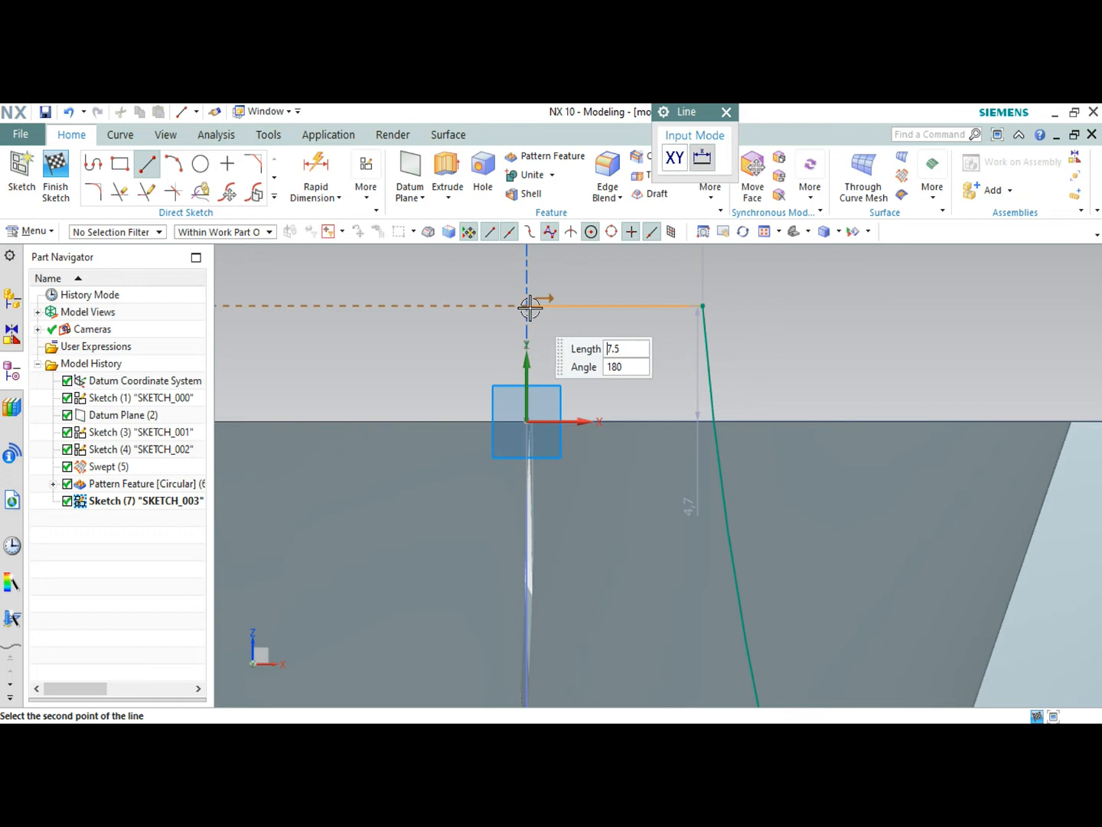
click(474, 306)
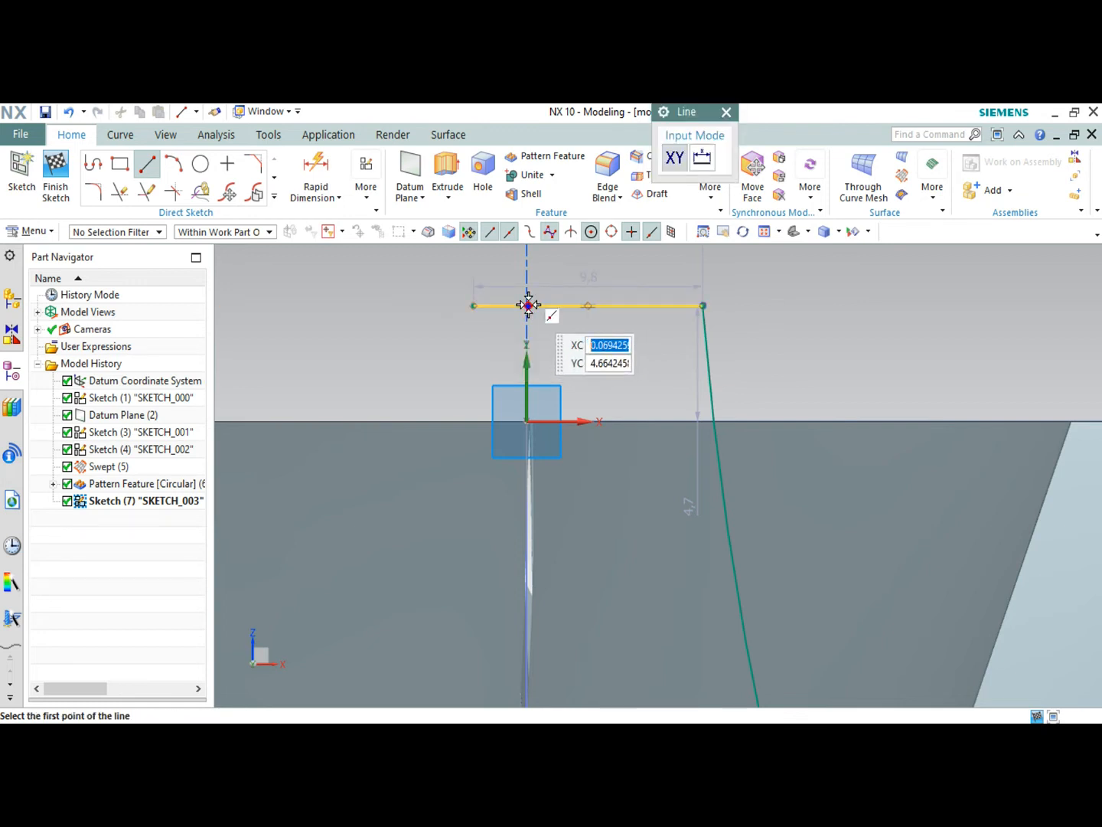
click(526, 422)
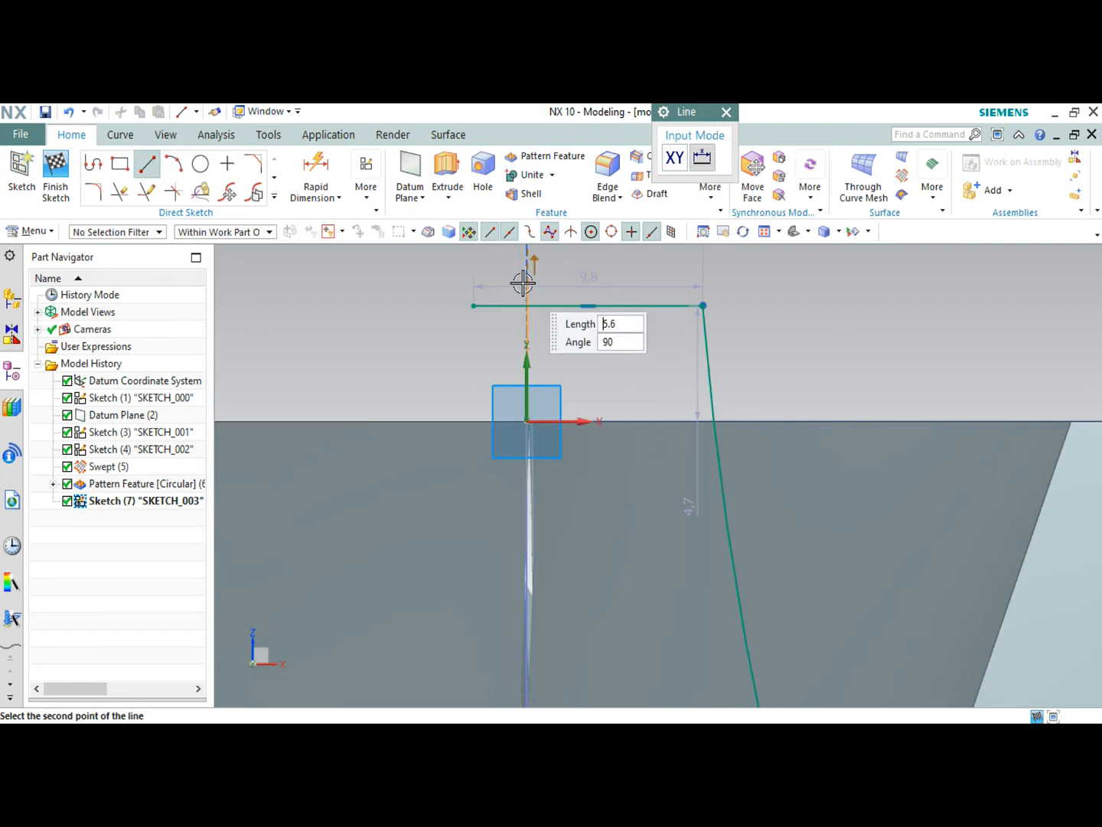
click(532, 306)
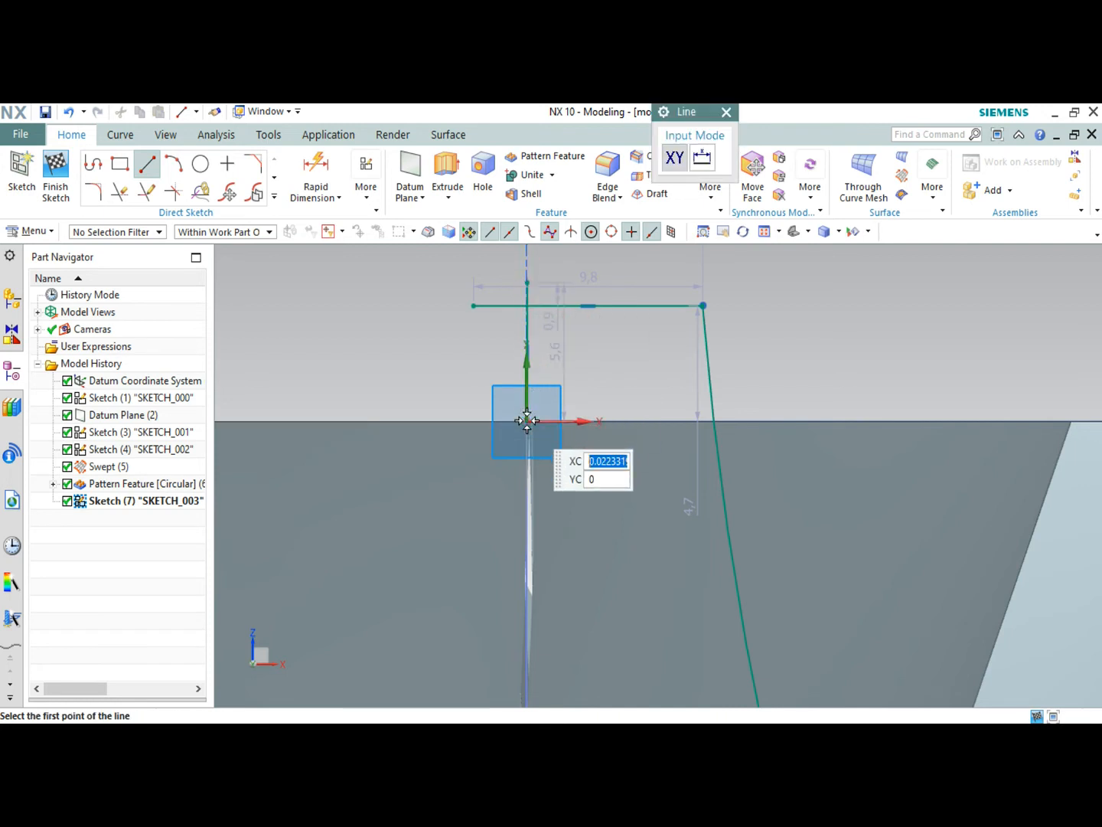
Sketch a vertical line from the origin down to the blades' bottom edge, and join its foot to the arc's lower end.
click(528, 420)
scroll(571, 388, down, 4)
scroll(578, 451, up, 5)
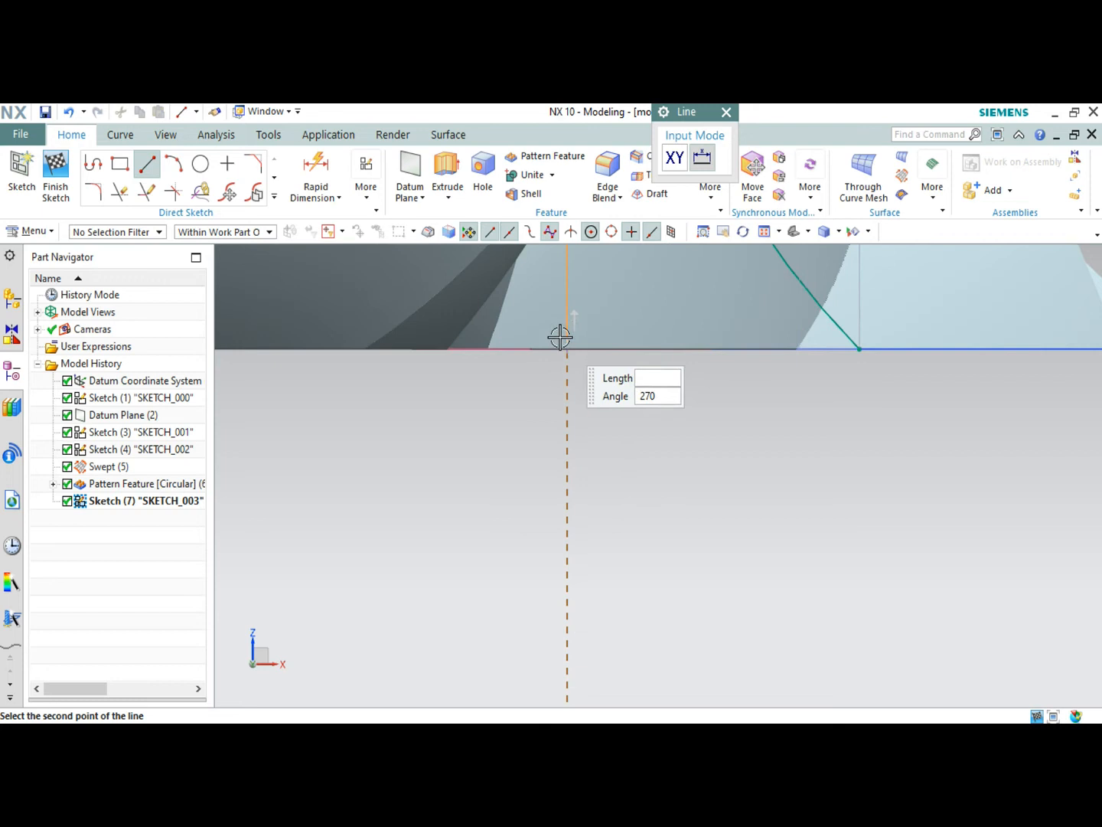
click(564, 350)
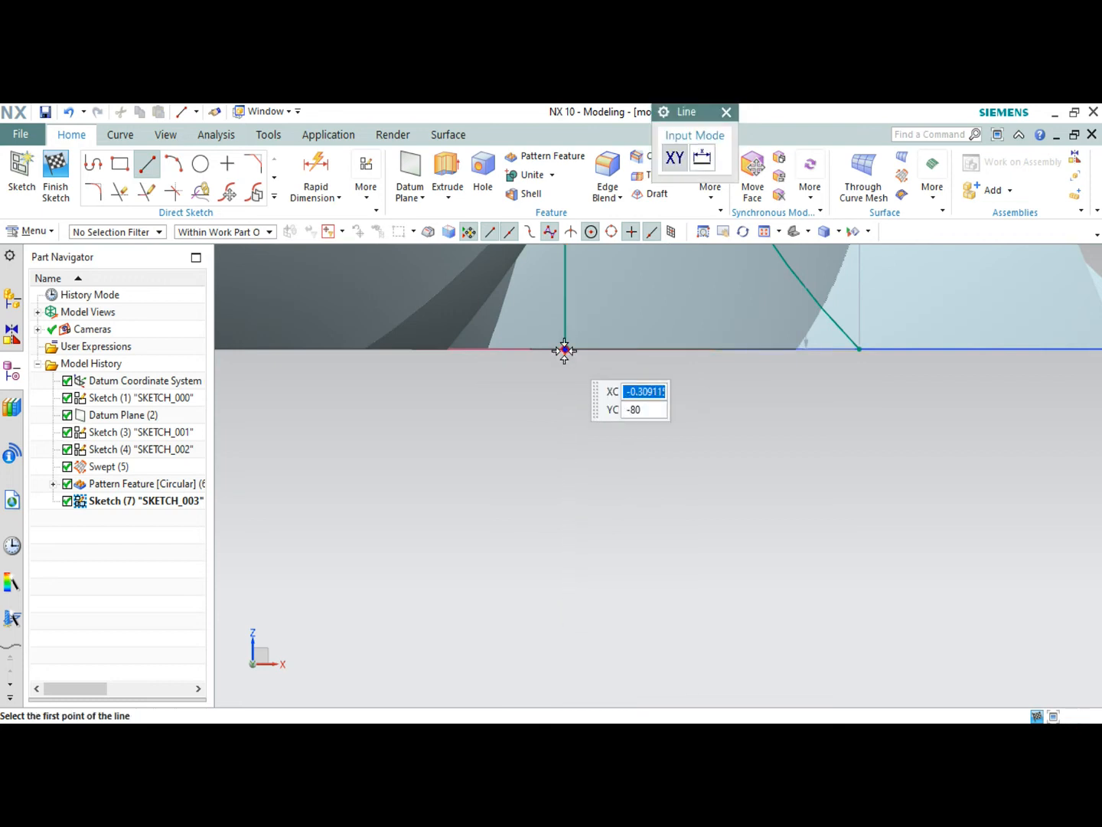
click(563, 349)
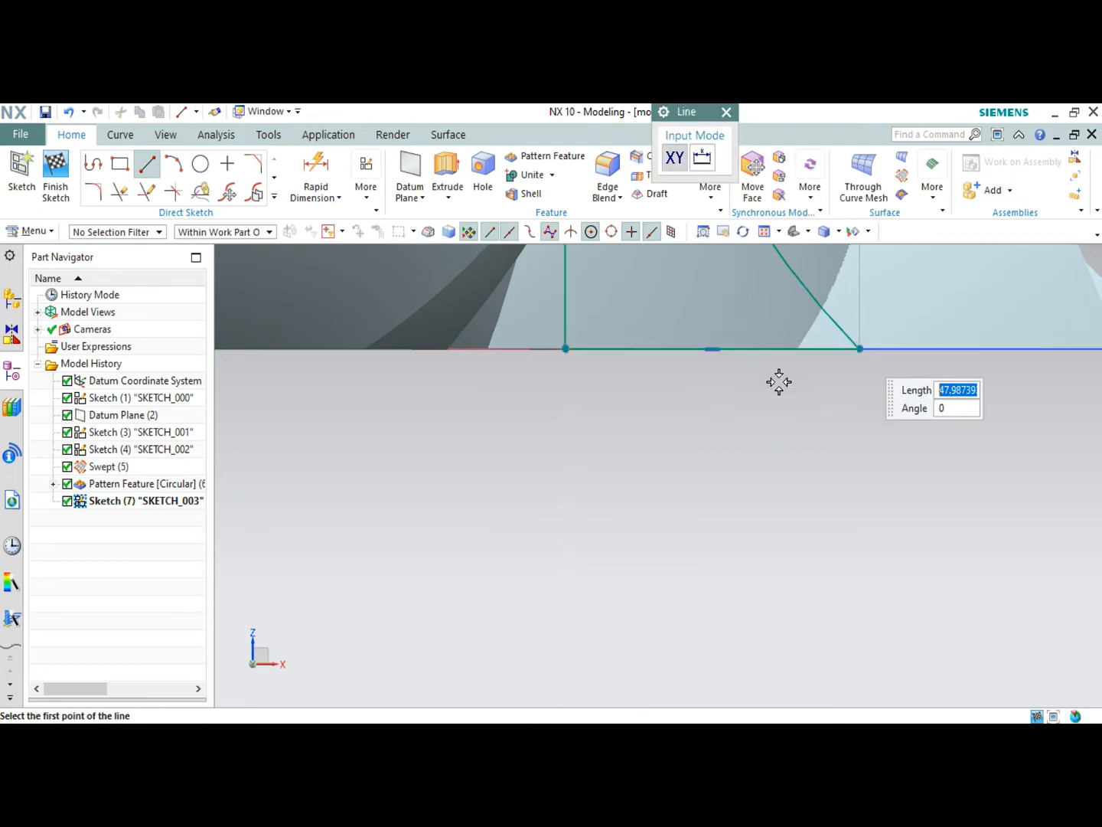
Quick Trim the overhanging ends at the profile's upper corner near the axis and close the command.
scroll(779, 381, down, 5)
scroll(696, 403, up, 8)
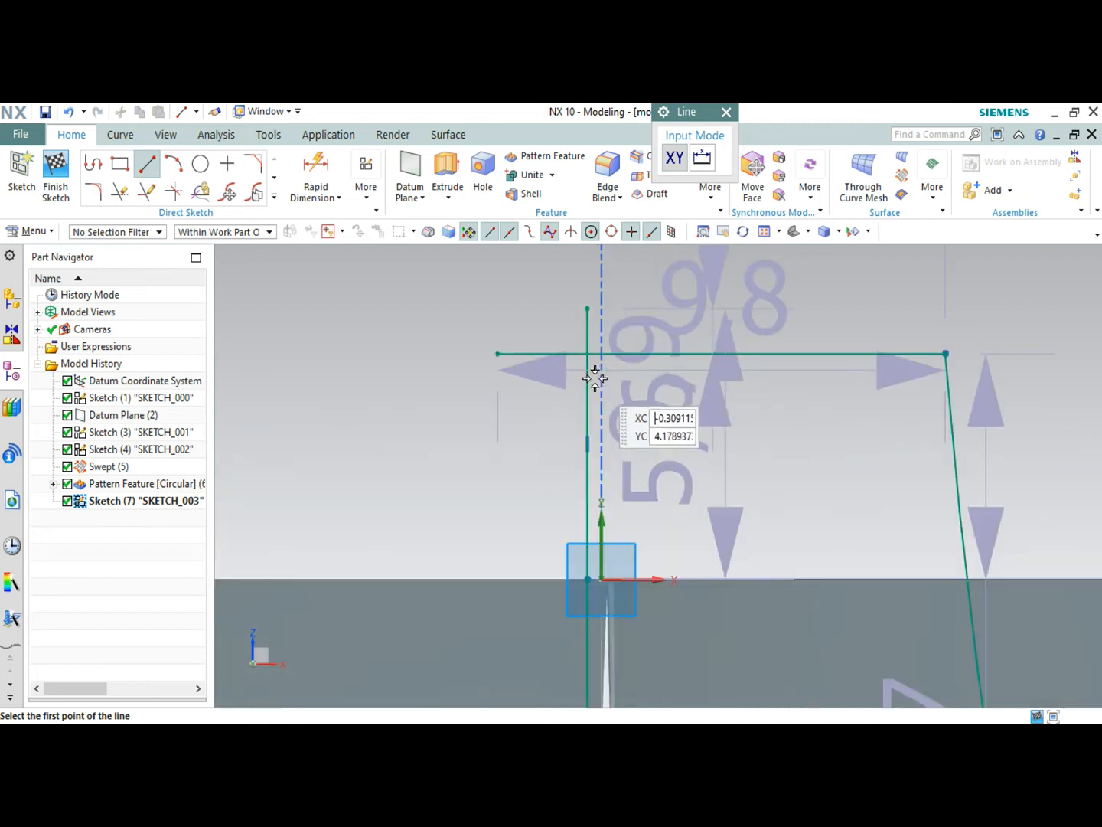
key(t)
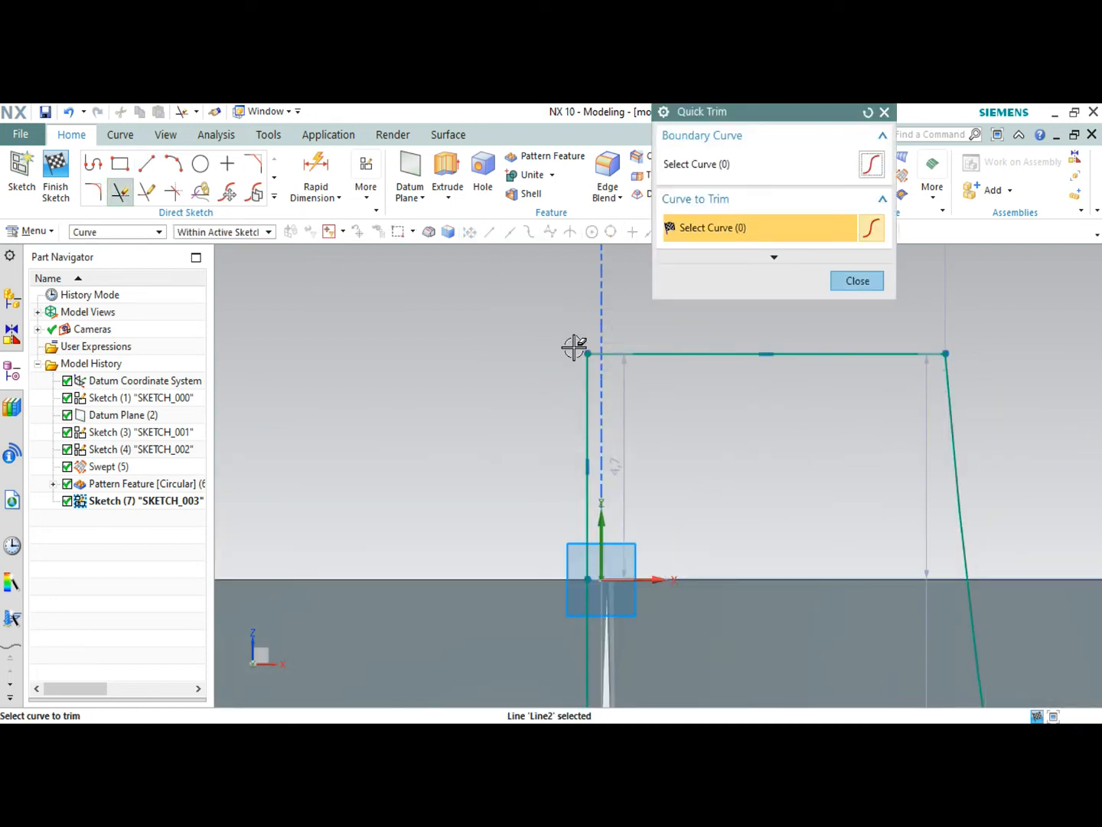
scroll(574, 348, down, 1)
scroll(644, 532, up, 6)
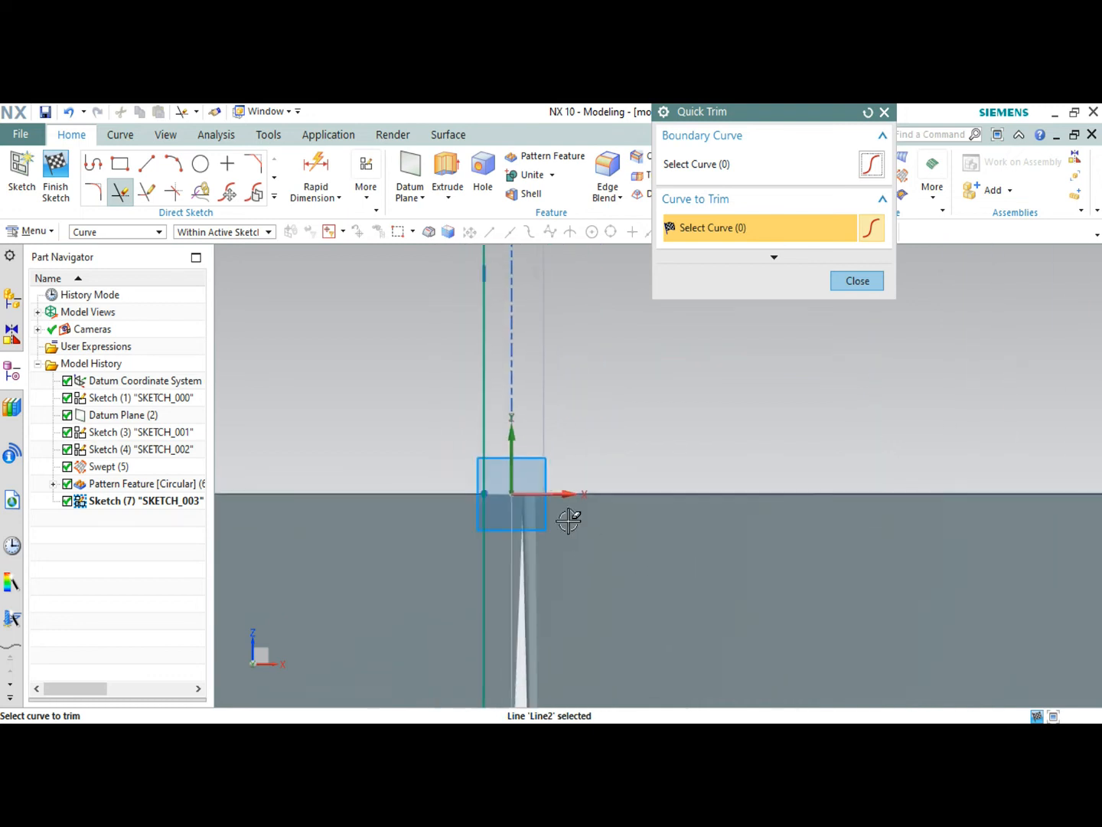
scroll(575, 512, down, 3)
click(858, 280)
Try to revolve the five-curve hub profile 360° about the vertical datum axis.
middle_drag(763, 374, 756, 411)
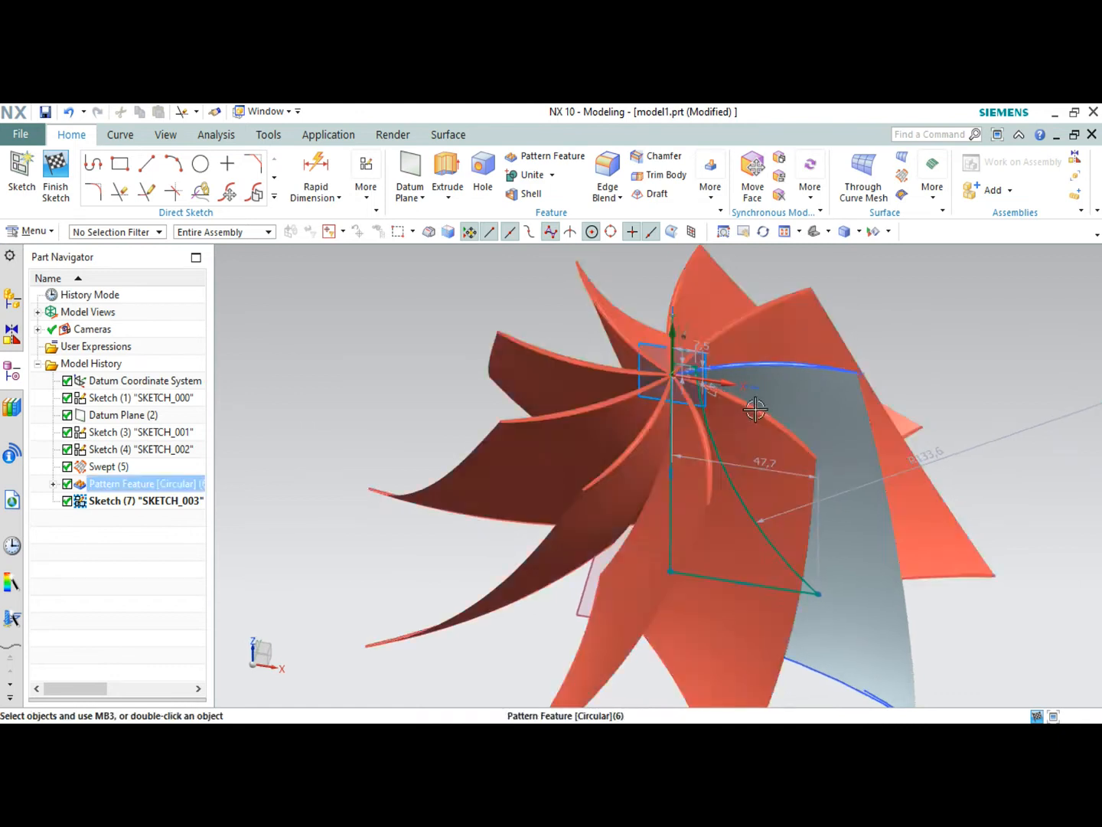
scroll(760, 410, up, 2)
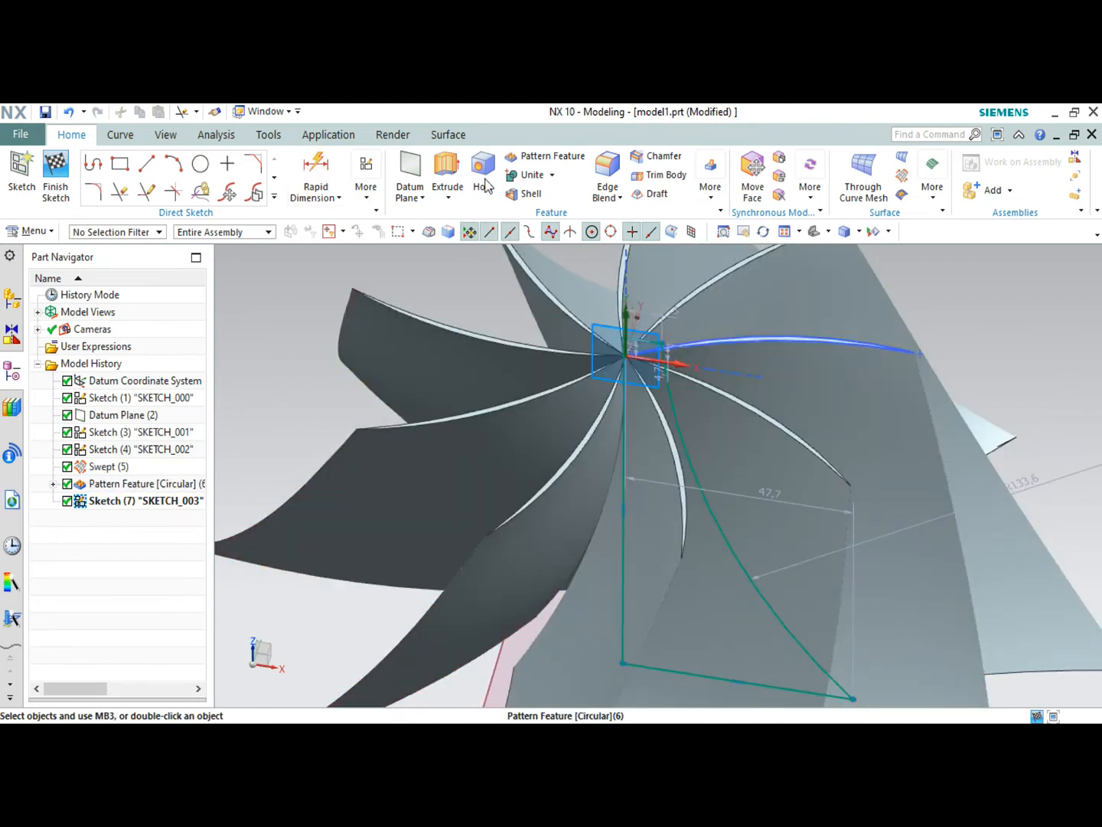
click(469, 237)
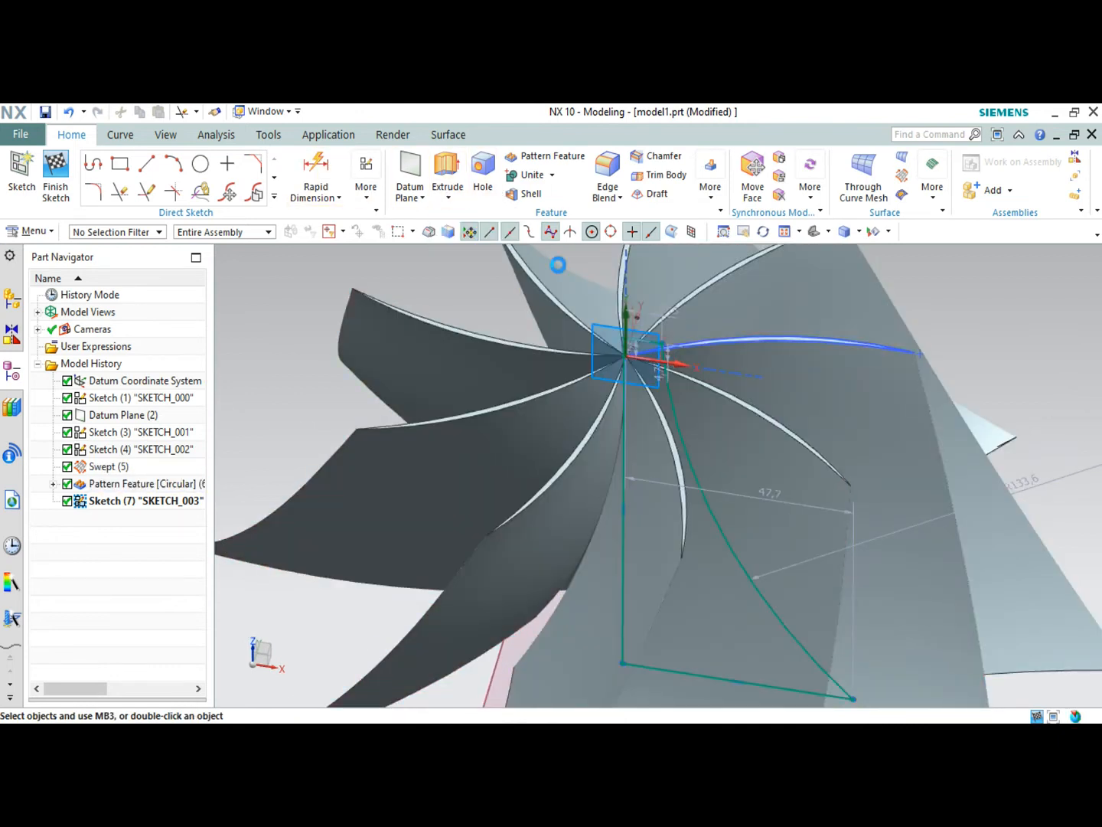
scroll(603, 405, down, 4)
scroll(622, 437, up, 3)
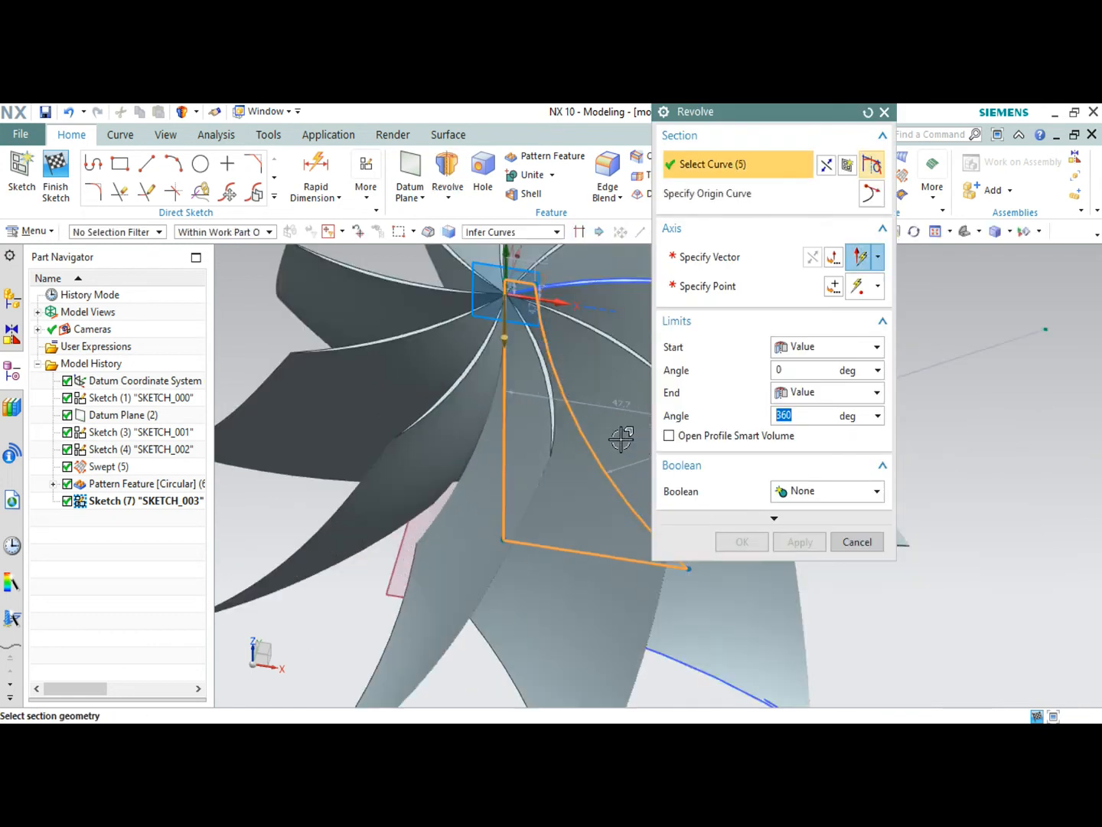
click(695, 262)
click(505, 267)
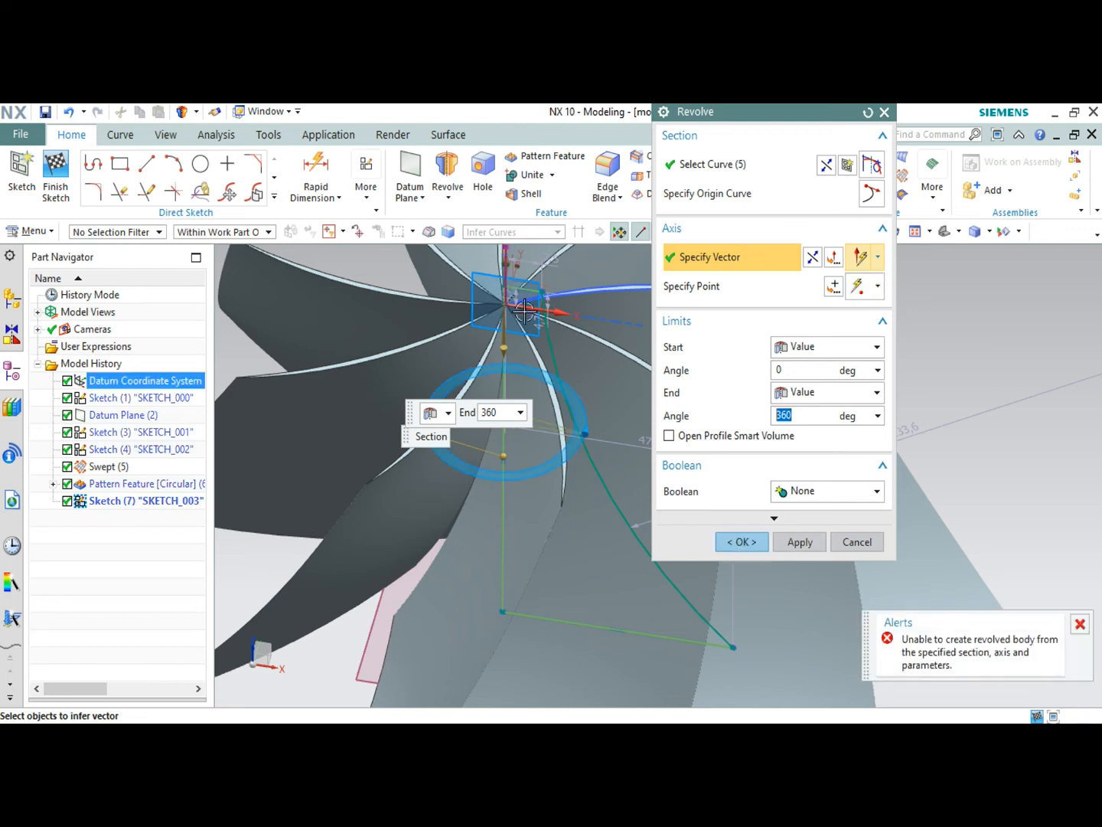
middle_drag(570, 399, 589, 379)
scroll(477, 350, up, 8)
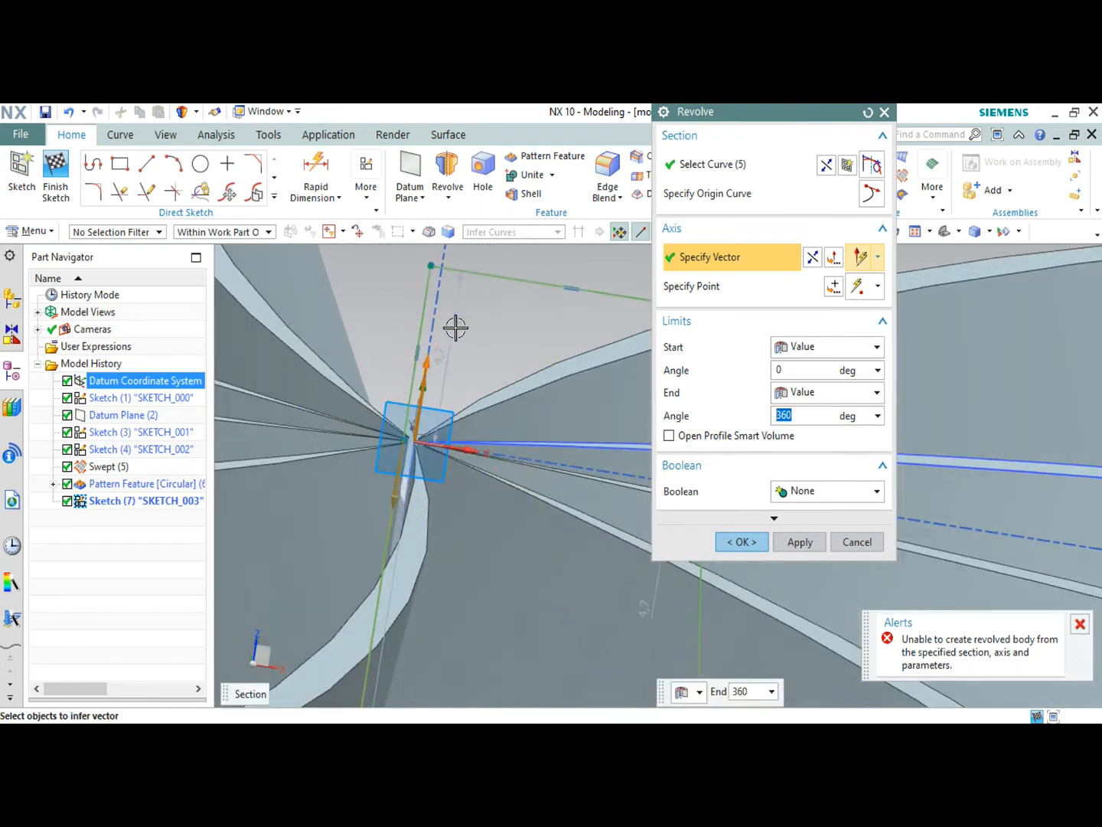
click(856, 541)
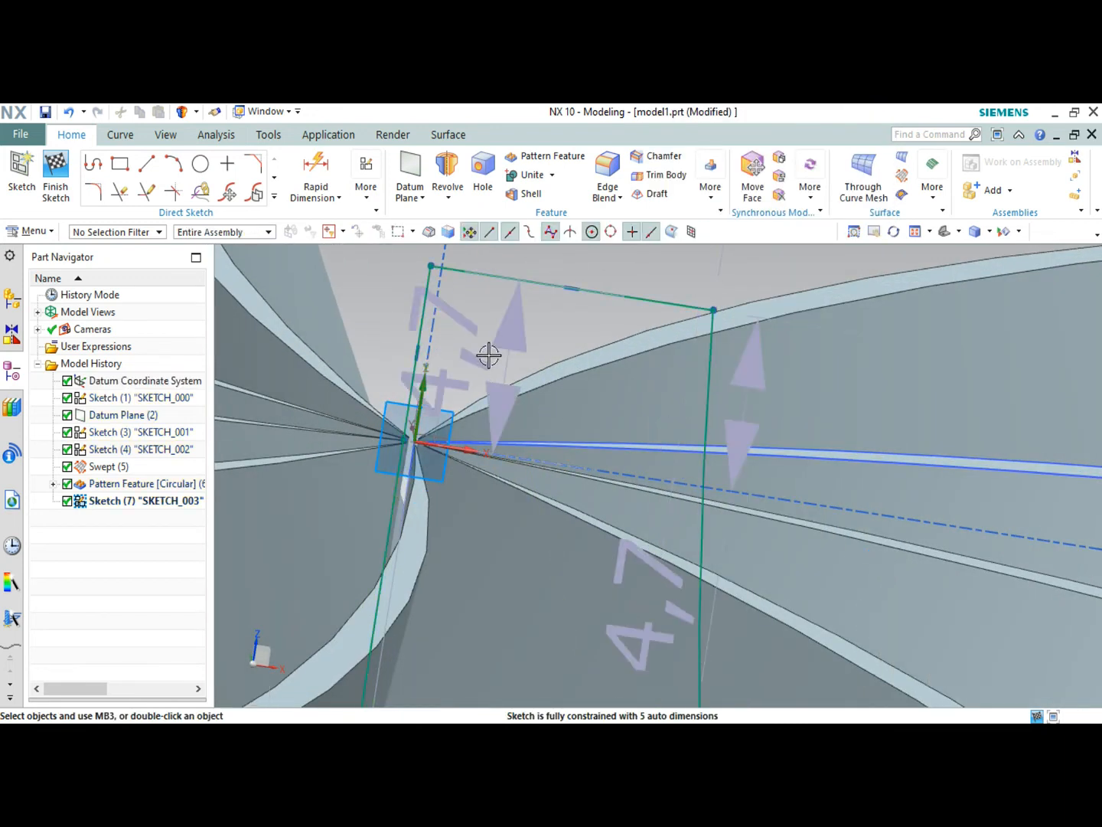
Delete the hub profile's vertical line below the origin and its bottom line, keeping the arc.
scroll(490, 356, up, 2)
click(830, 232)
click(844, 283)
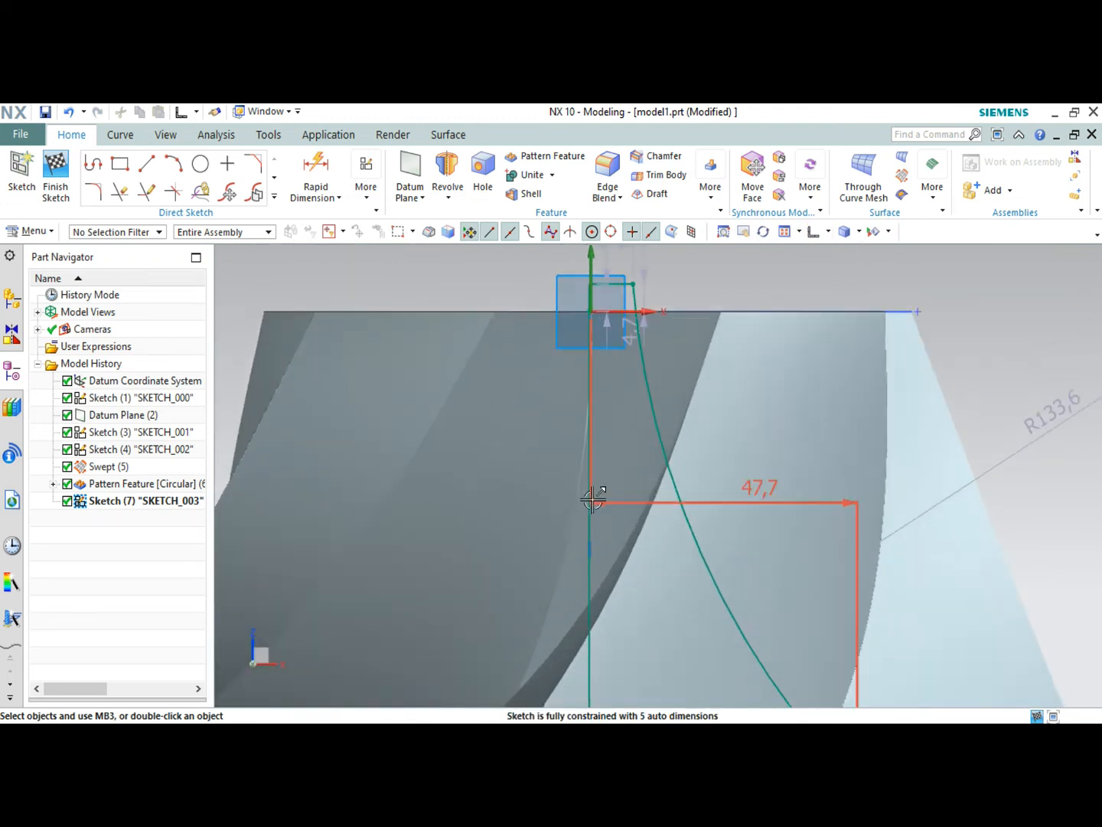
scroll(593, 499, up, 2)
click(579, 455)
key(Delete)
scroll(365, 613, down, 5)
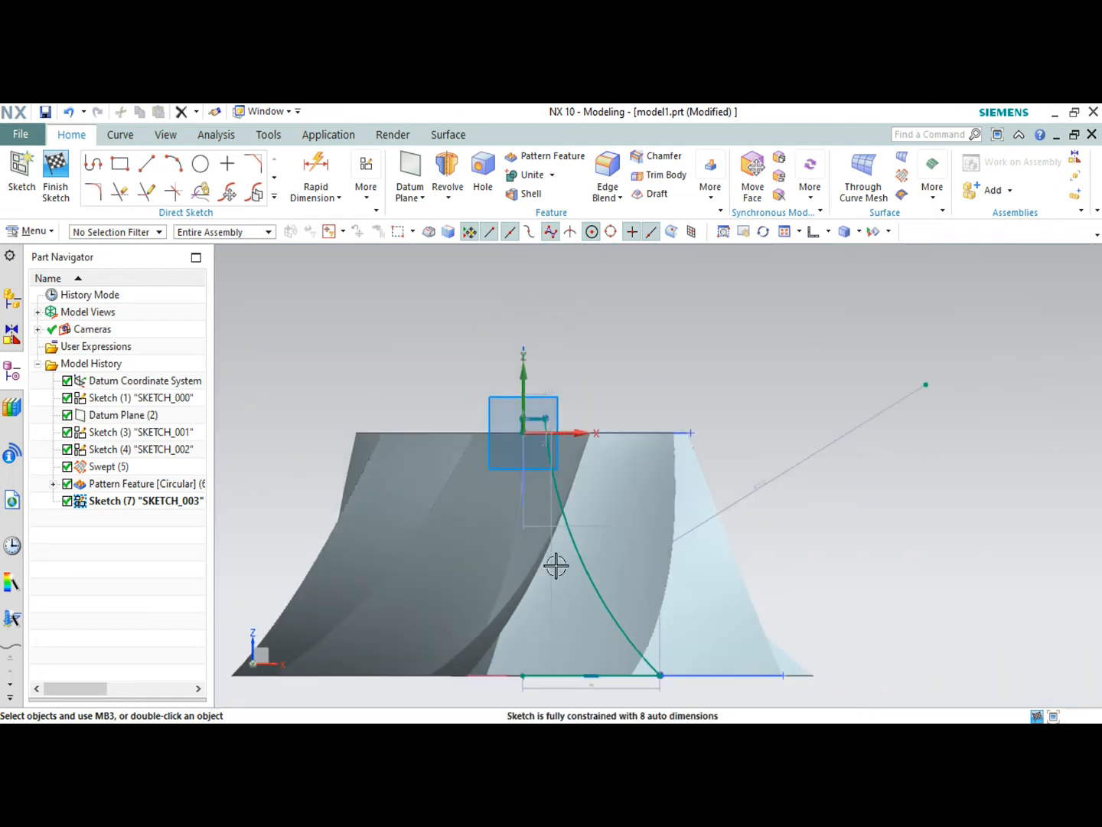
click(561, 636)
key(Delete)
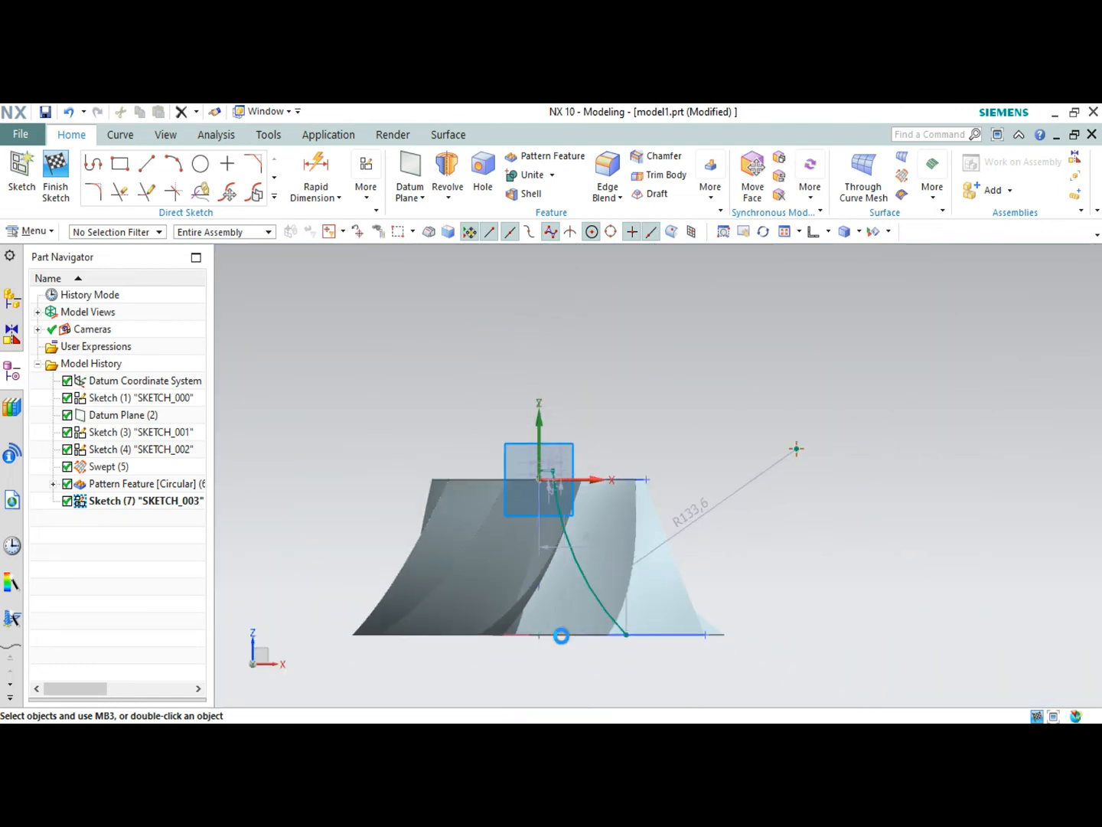
scroll(561, 635, up, 2)
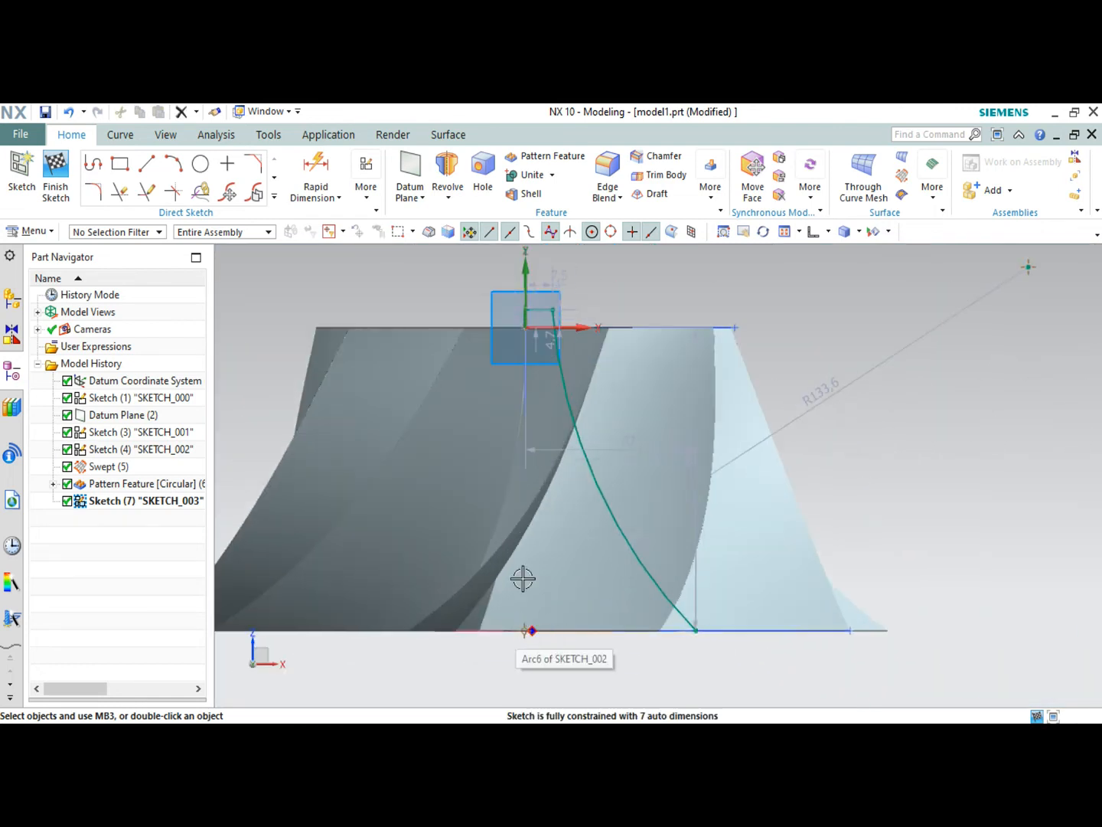
Sketch a vertical line about 84 long down from the origin, and a line about 47.7 long from the arc's lower end to it.
click(148, 166)
scroll(535, 613, up, 3)
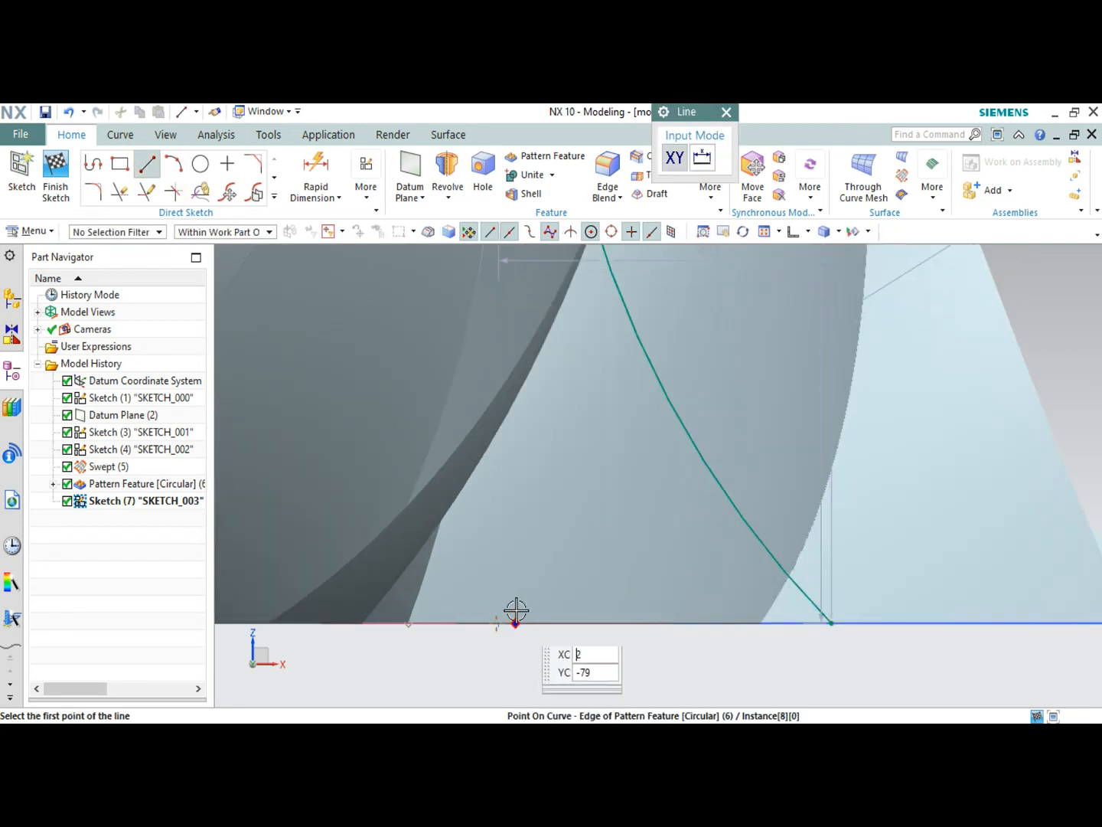
scroll(485, 342, down, 3)
scroll(529, 430, up, 5)
scroll(460, 414, up, 2)
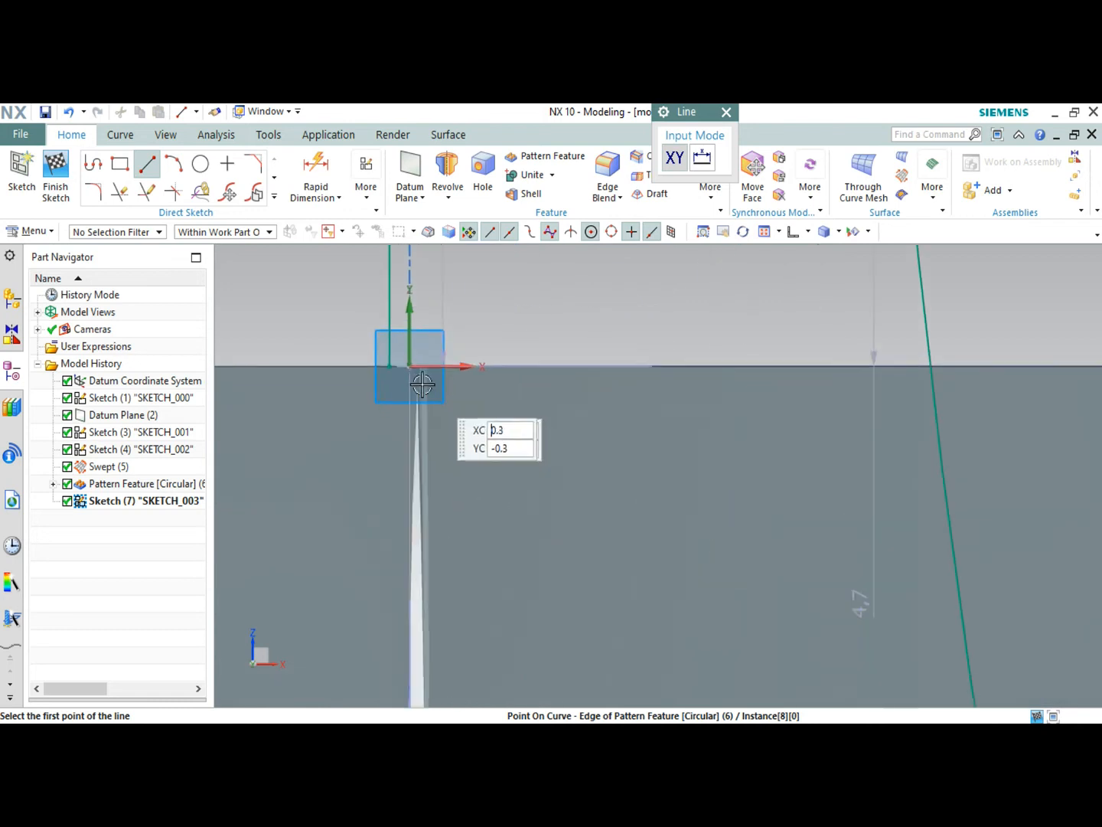
click(408, 367)
scroll(459, 568, down, 4)
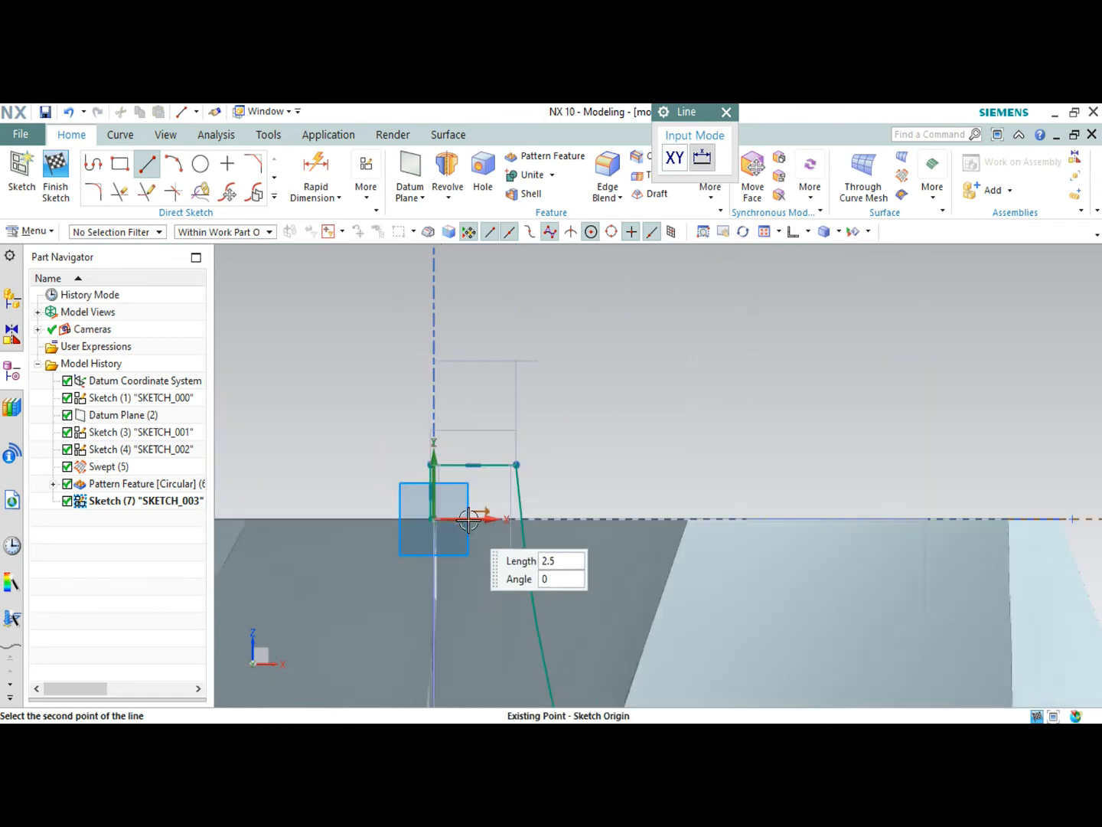
scroll(458, 616, up, 3)
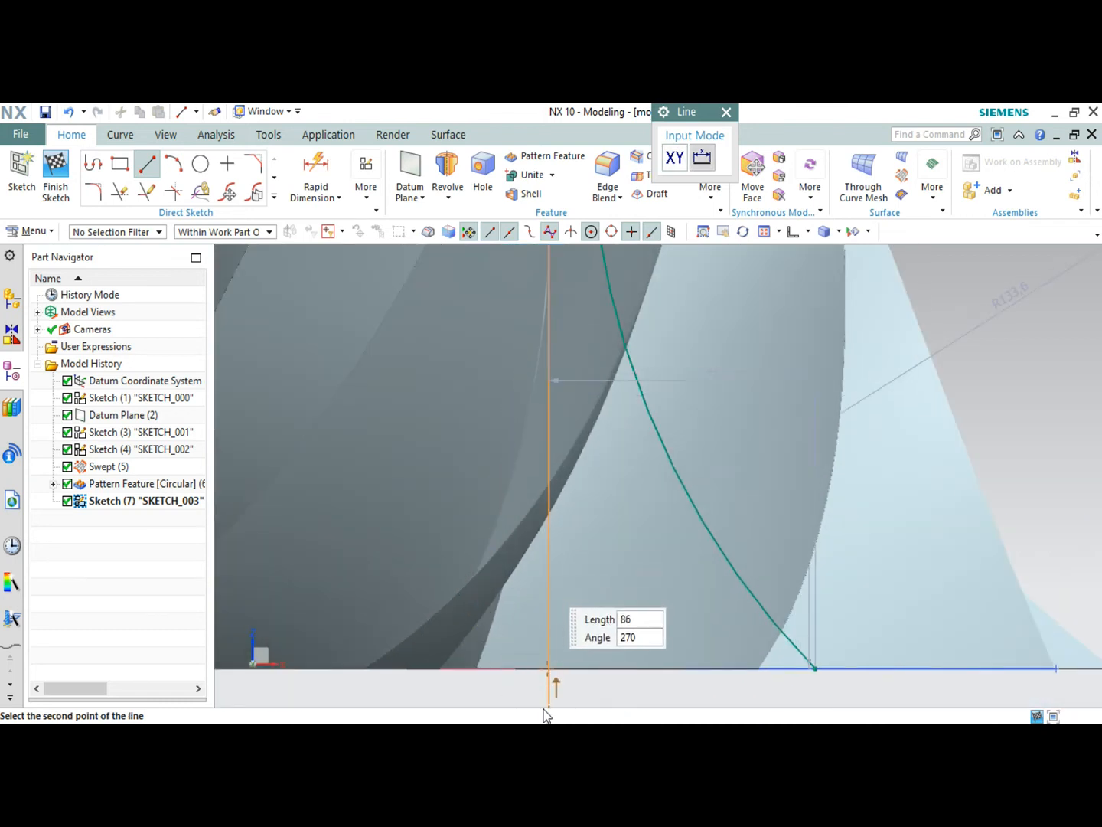
click(547, 668)
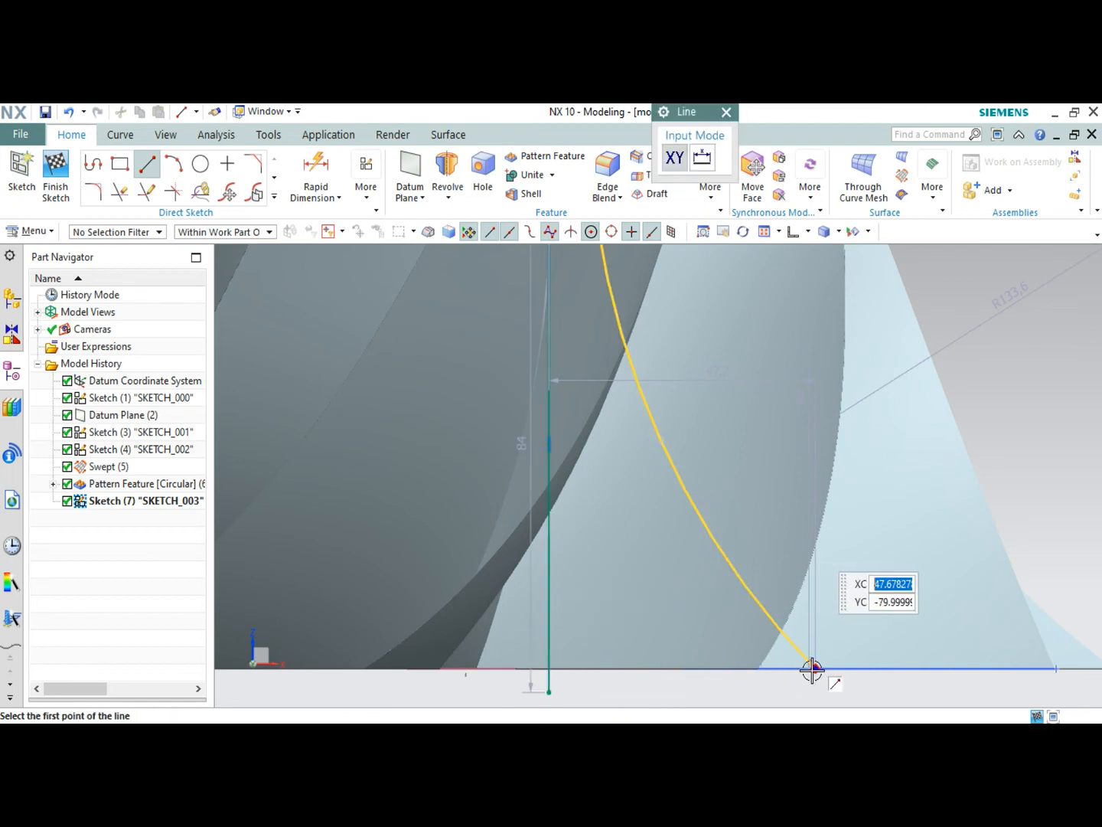
click(814, 668)
click(547, 668)
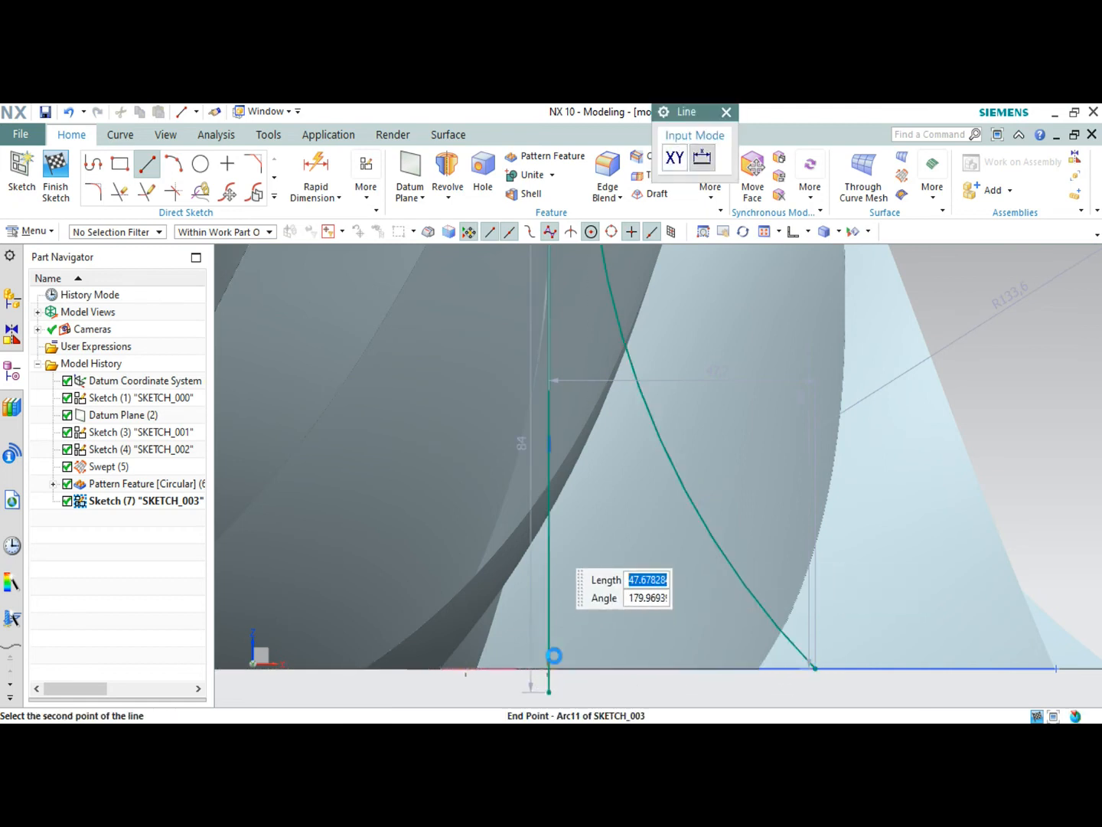
Sketch a vertical line about 5.2 long up from the origin, crossing the profile's upper horizontal line.
scroll(554, 563, down, 6)
scroll(620, 561, up, 6)
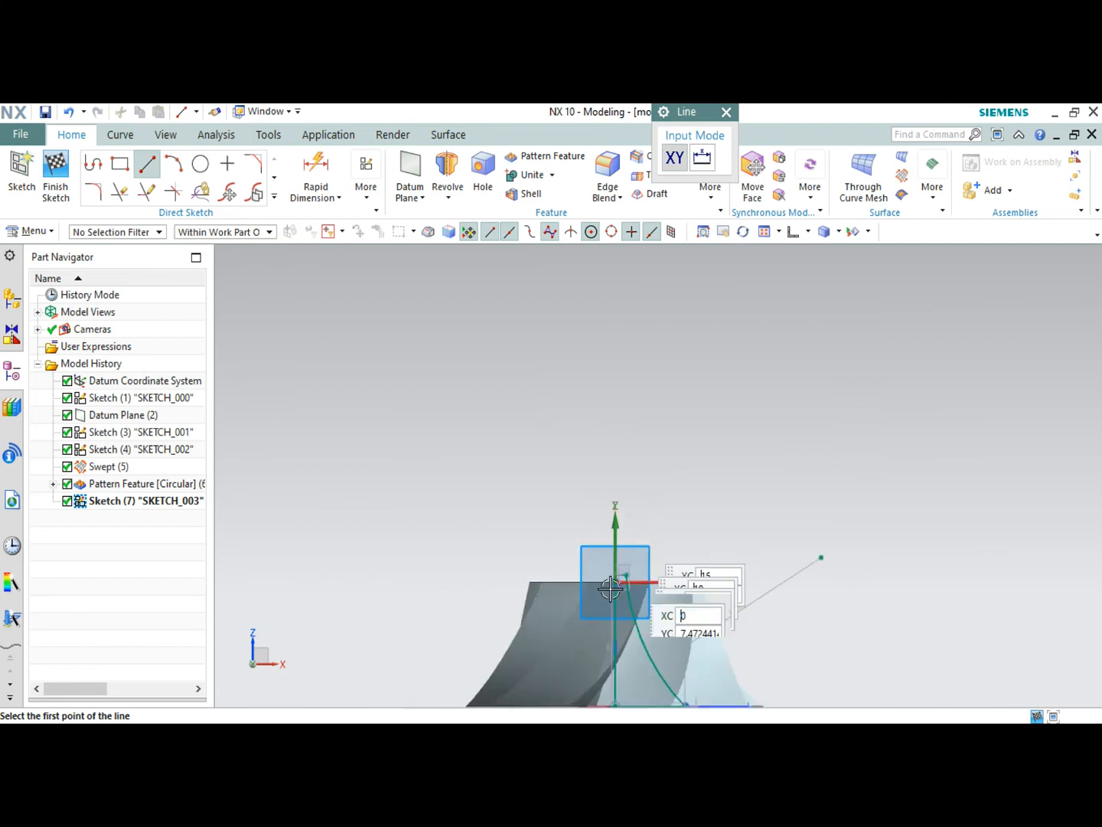
scroll(564, 472, up, 3)
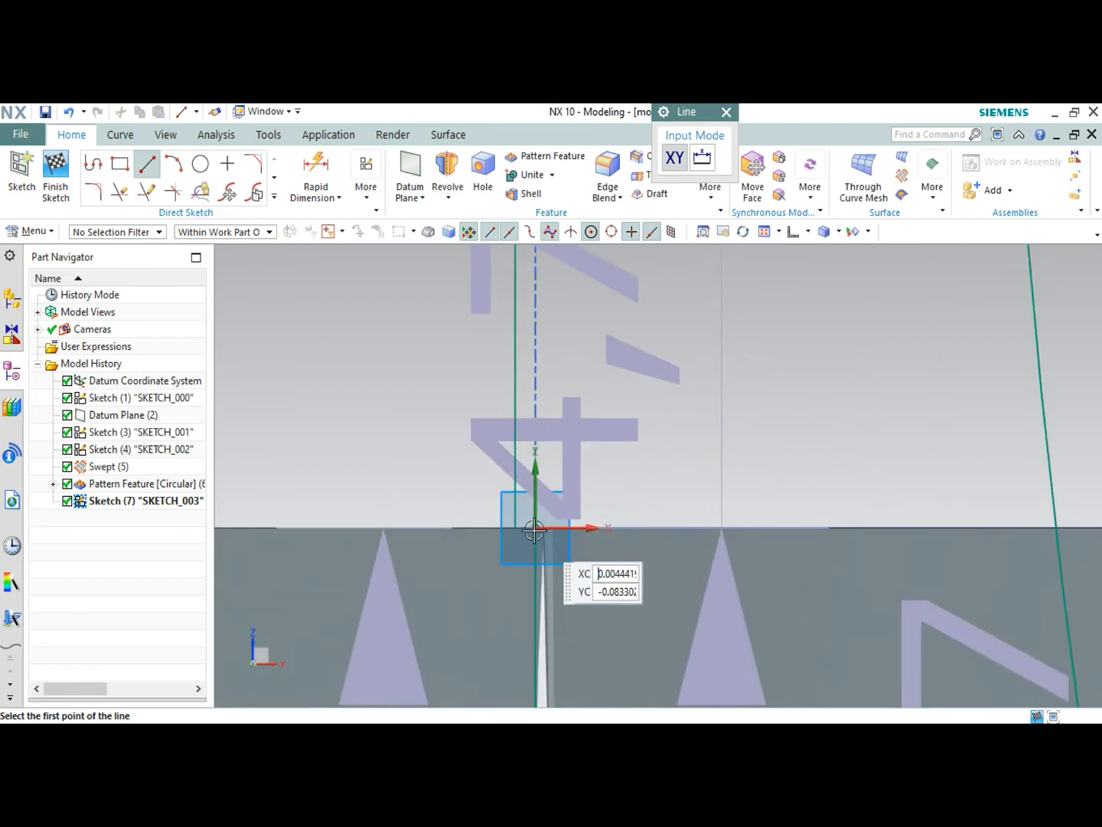
click(534, 527)
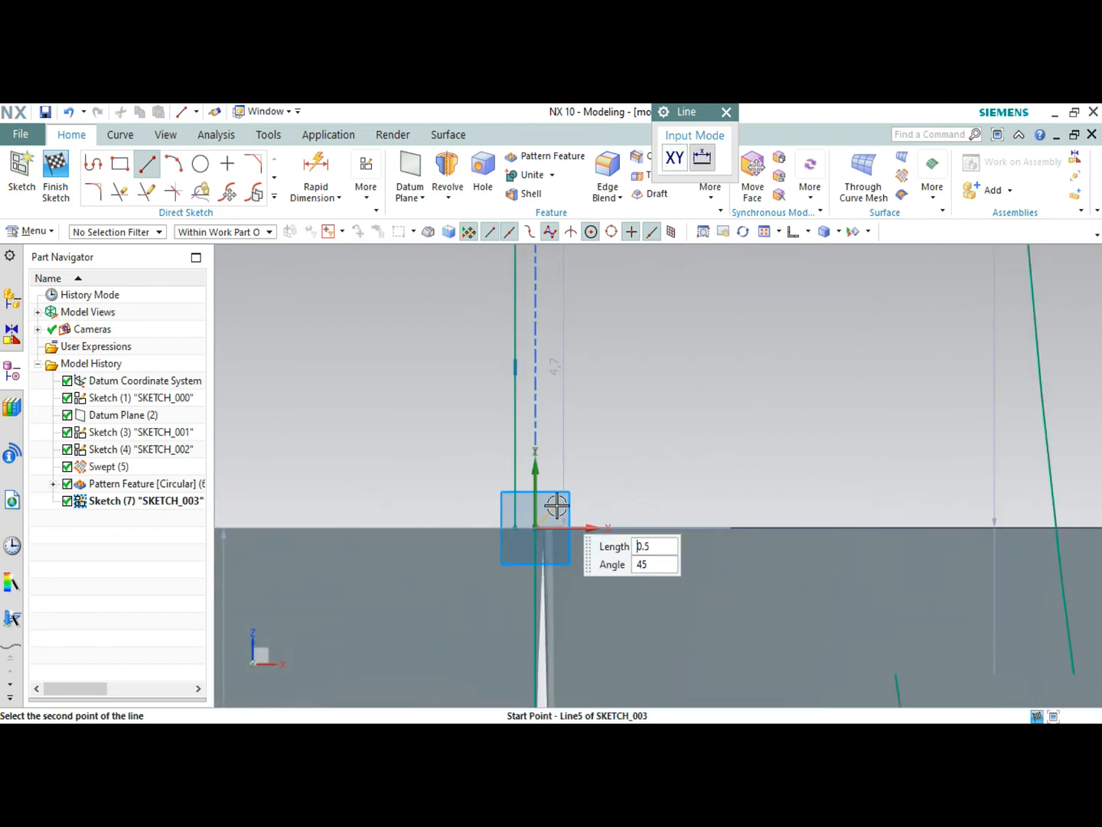
scroll(564, 450, down, 3)
click(521, 359)
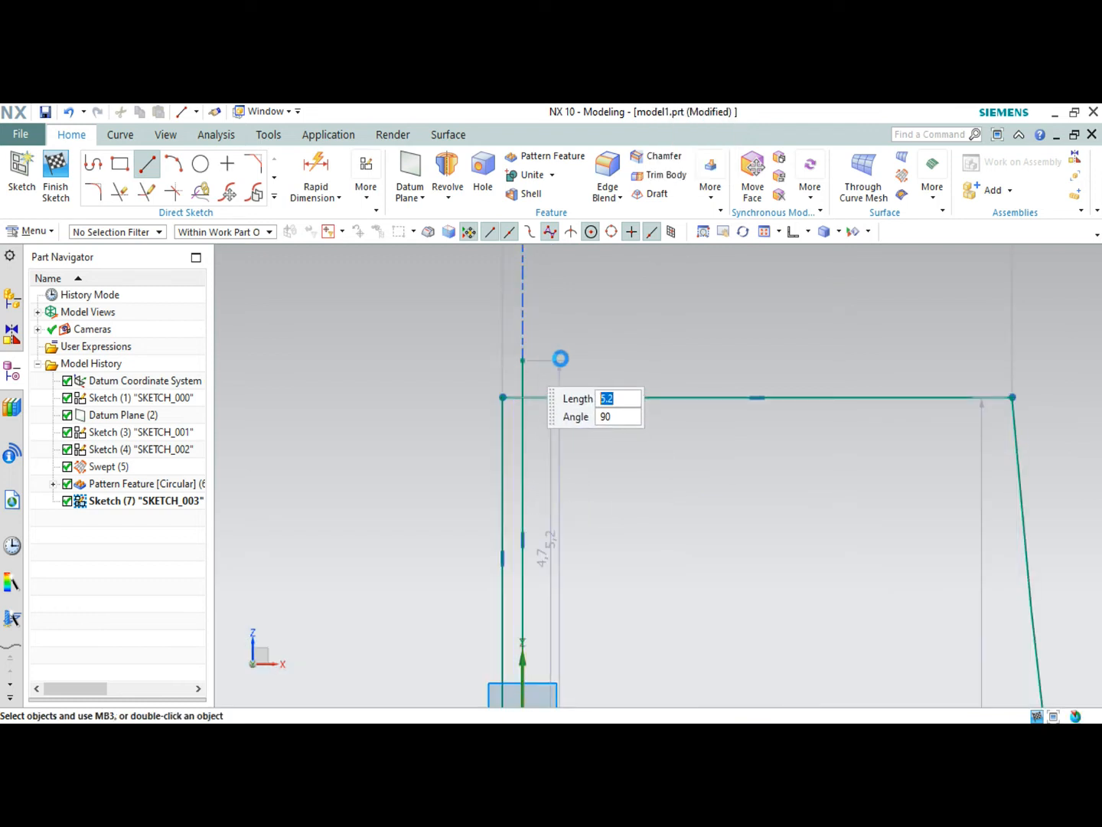
Quick Trim the off-axis vertical line and the overhanging ends at the profile's upper and lower axis corners, and close the command.
click(123, 196)
click(503, 490)
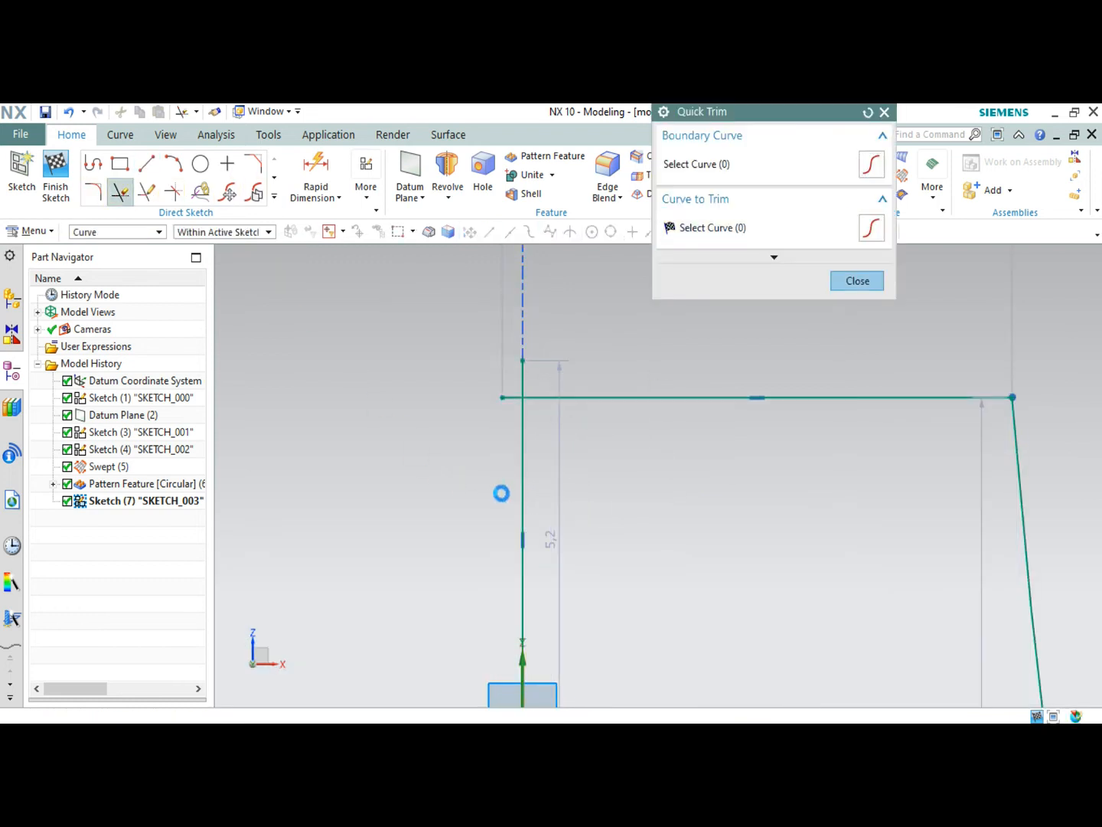
click(518, 388)
scroll(518, 388, down, 3)
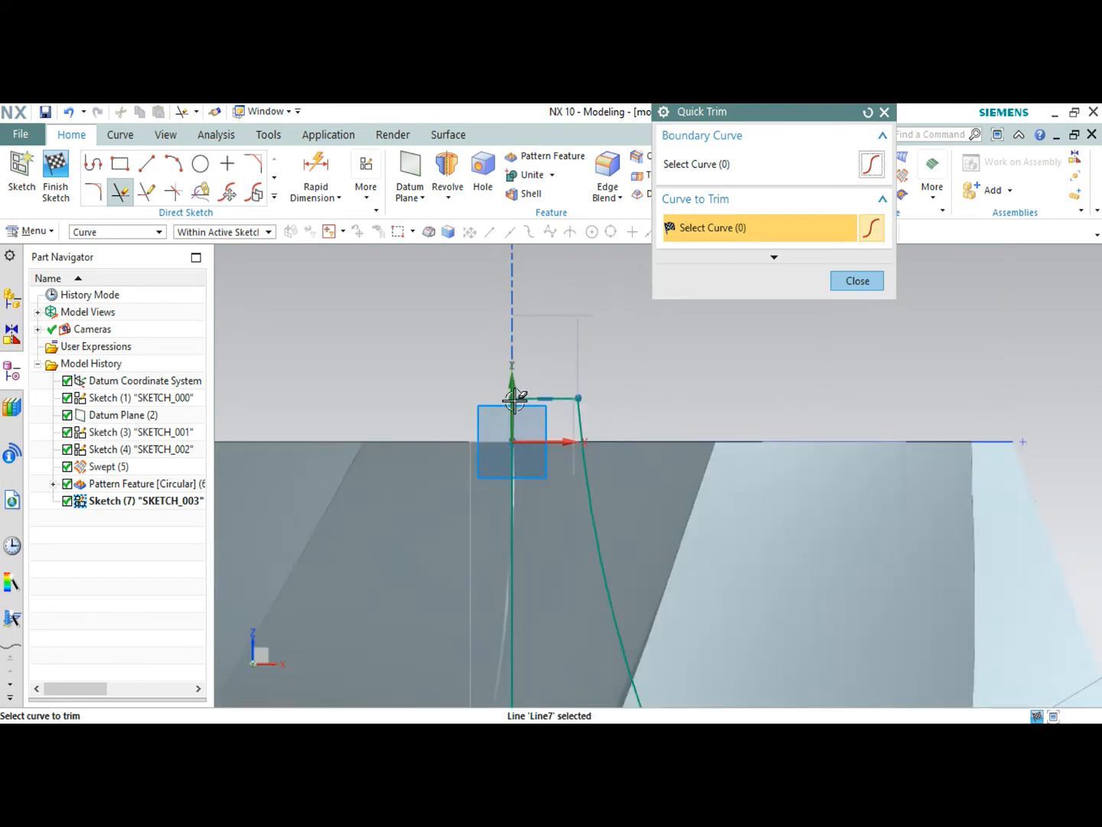
scroll(605, 437, up, 5)
scroll(525, 534, up, 3)
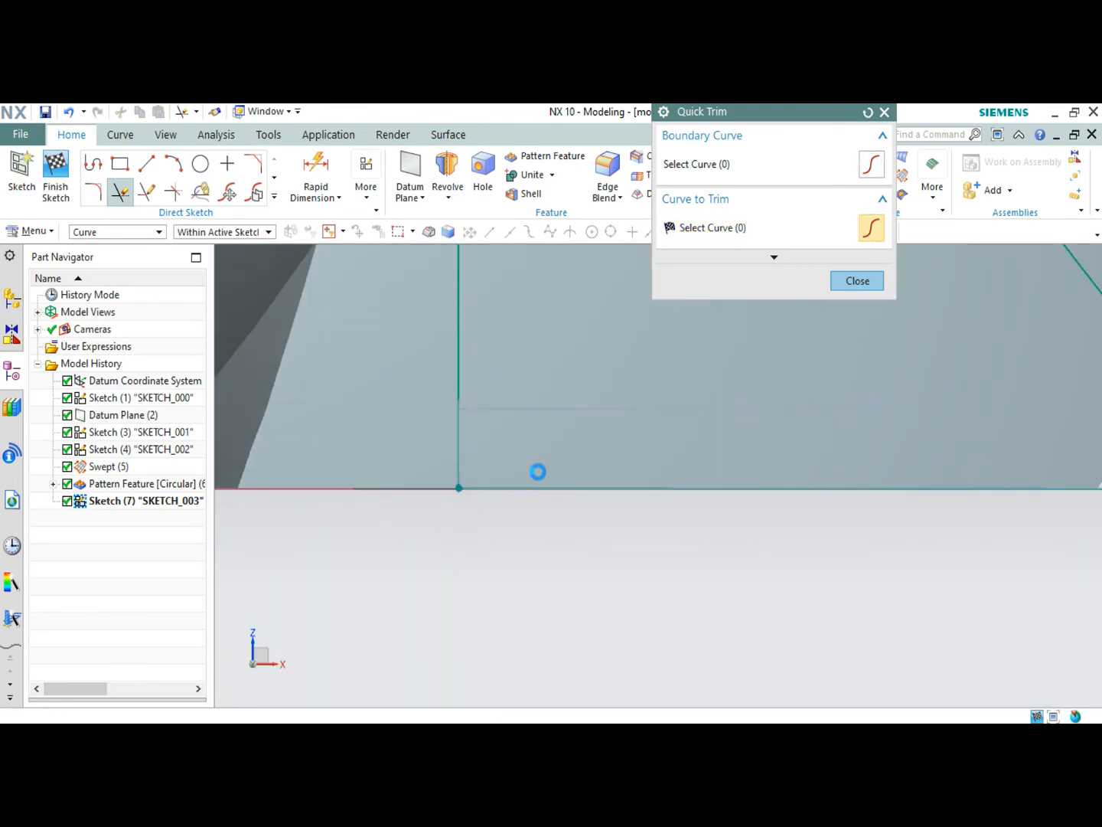
scroll(706, 362, down, 5)
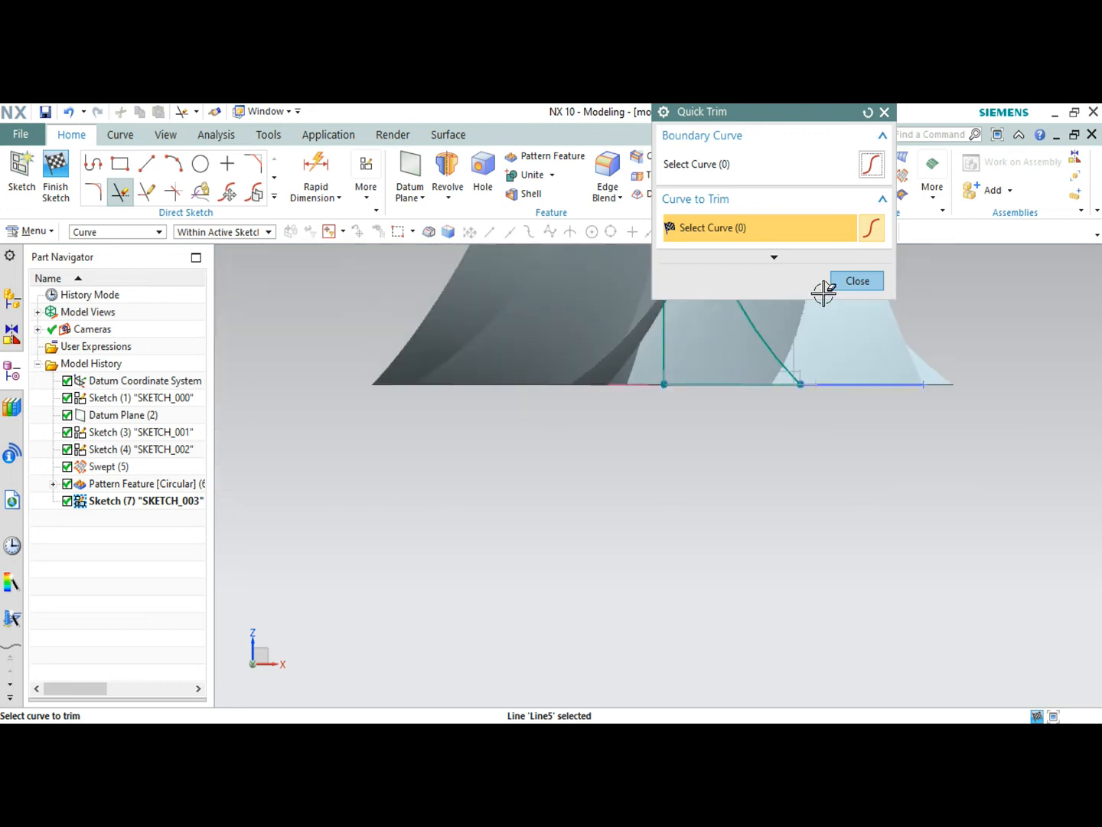
click(843, 281)
Revolve the closed hub profile 360° about the vertical datum axis with Boolean set to None.
scroll(800, 300, down, 5)
scroll(800, 266, up, 5)
middle_drag(800, 265, 795, 283)
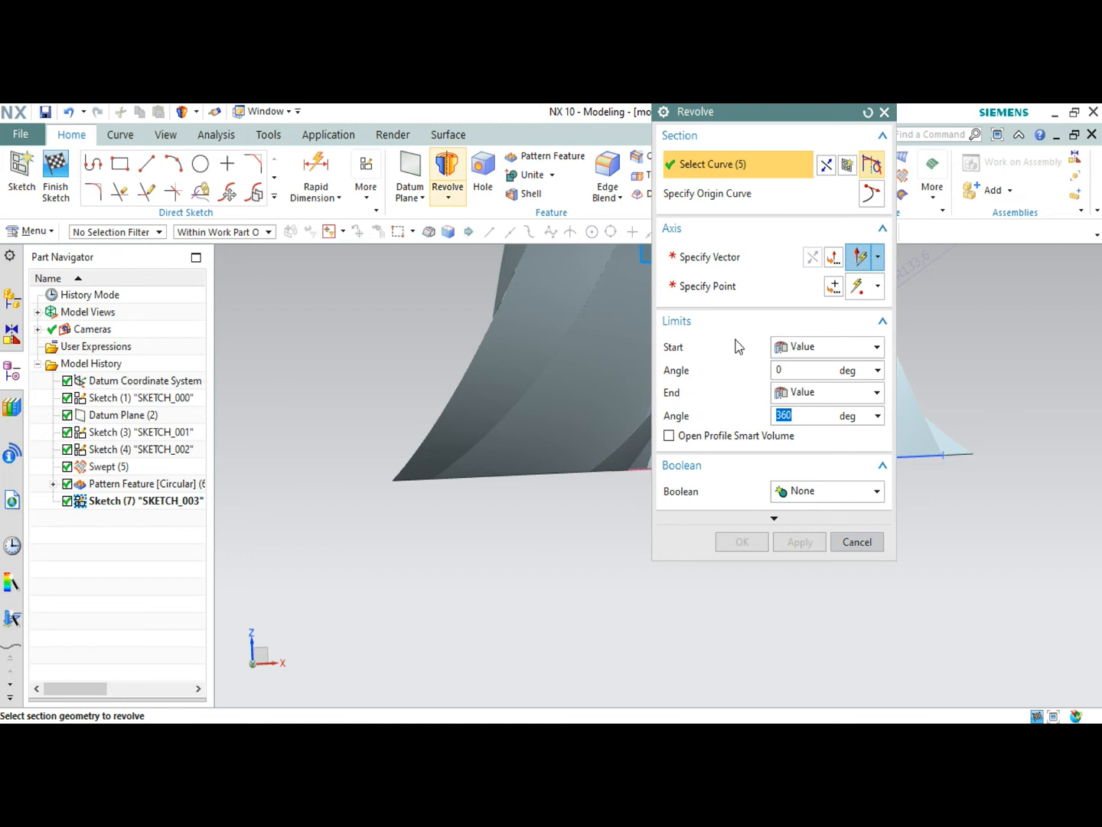
drag(730, 114, 890, 154)
scroll(732, 307, down, 5)
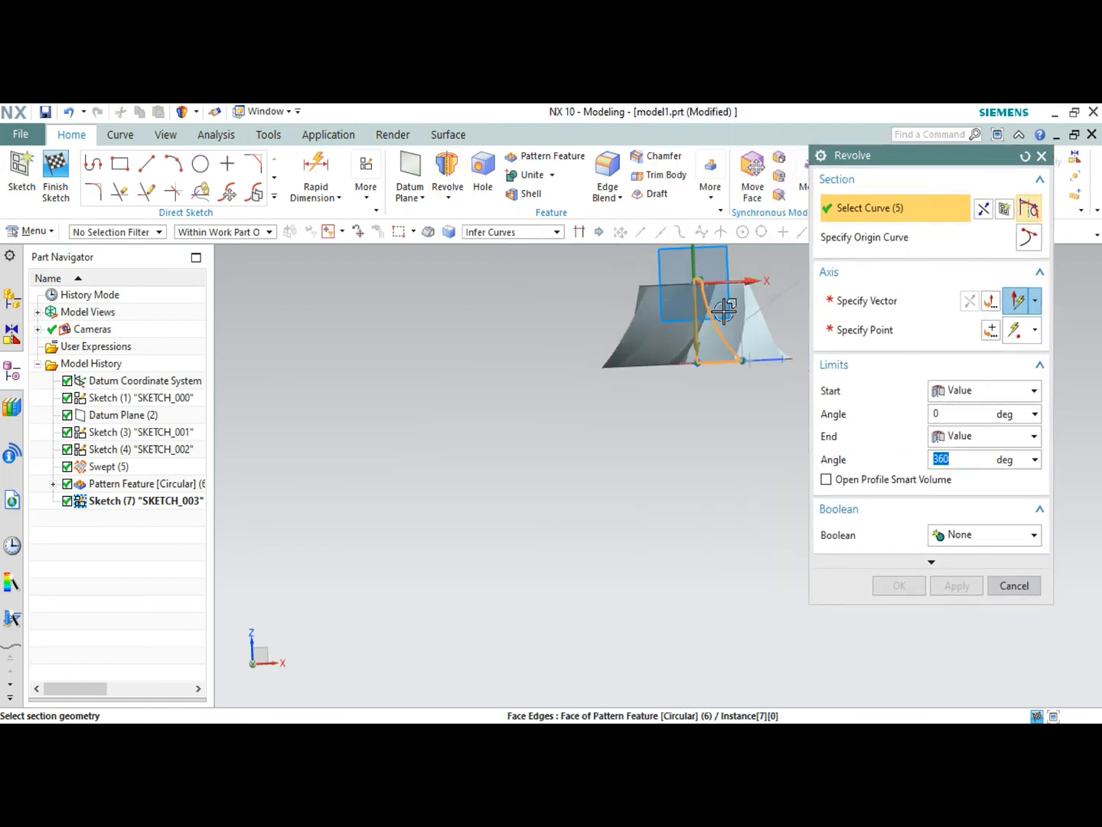
scroll(721, 313, up, 7)
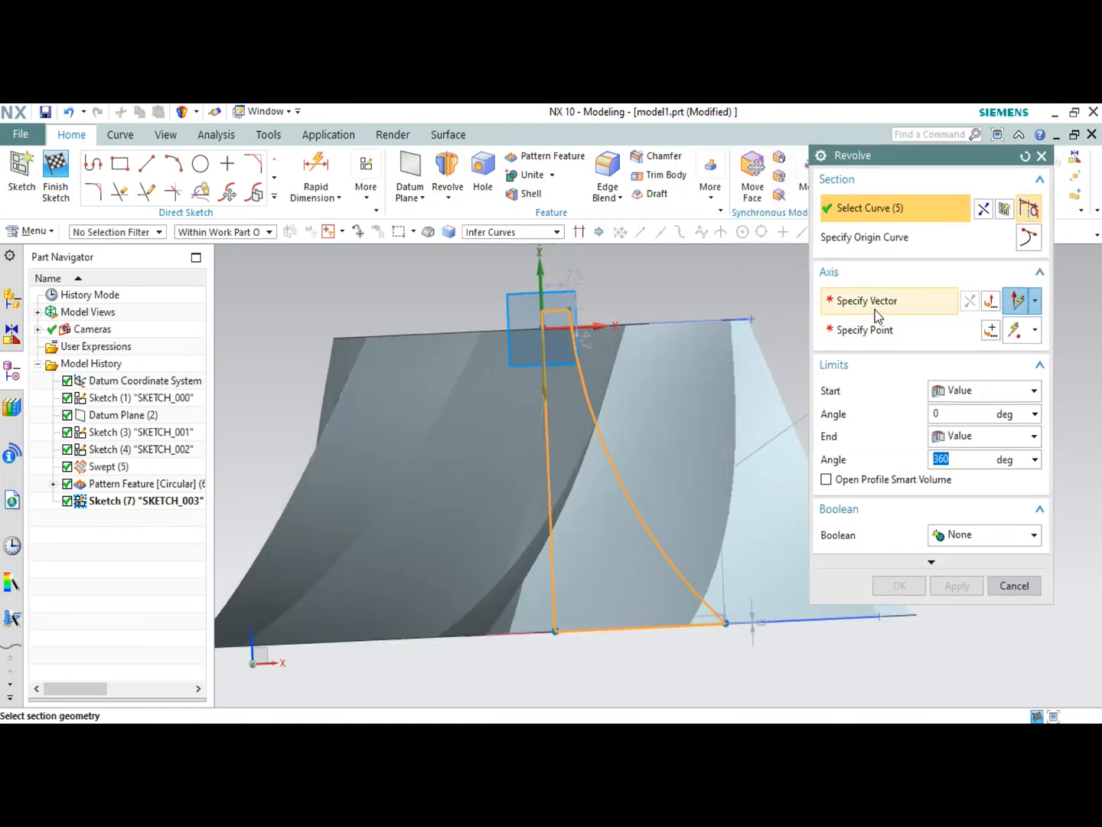
click(877, 301)
click(541, 272)
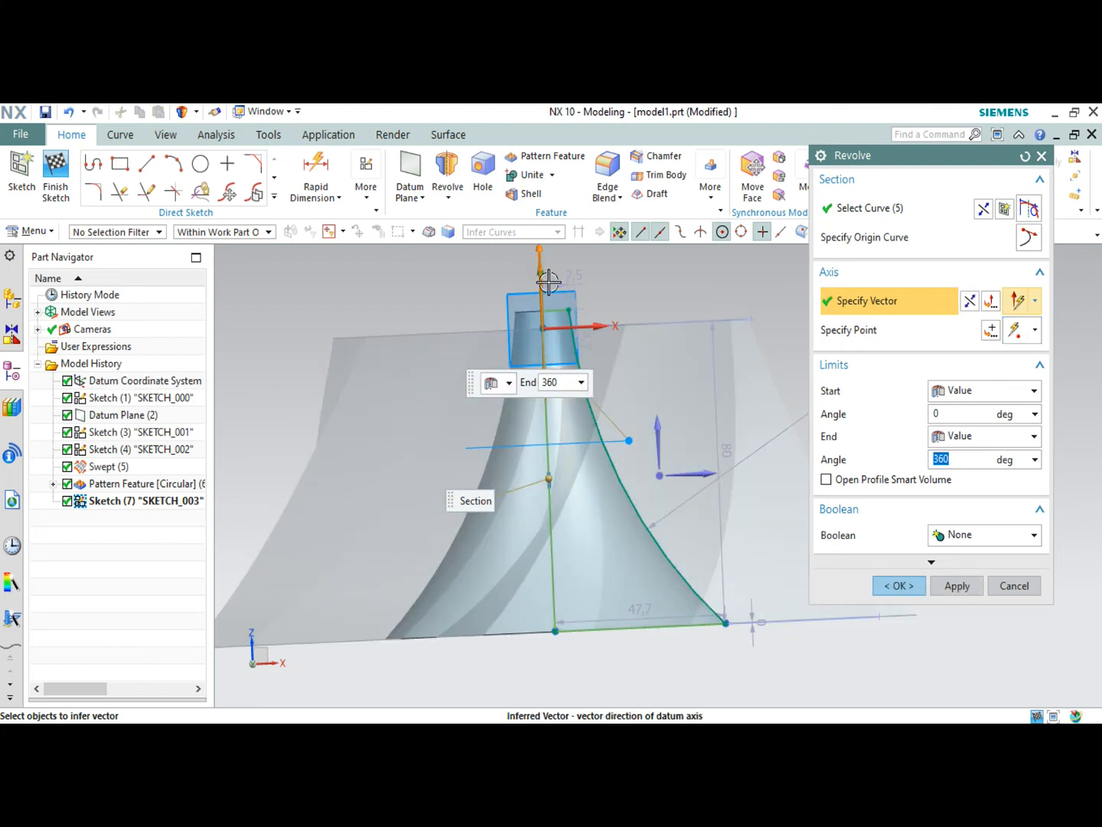
click(906, 587)
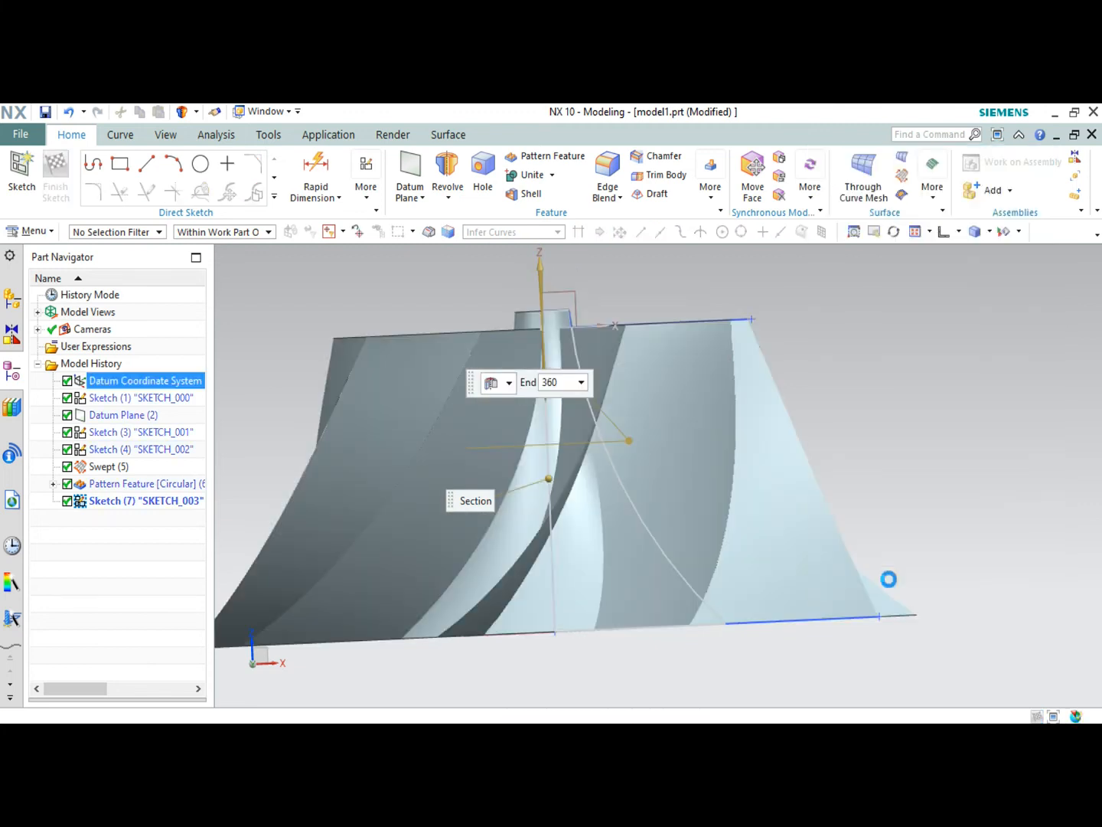
Apply a 3 mm circular Edge Blend to the circular edge at the hub's narrow upper end.
middle_drag(744, 464, 778, 469)
scroll(601, 375, up, 5)
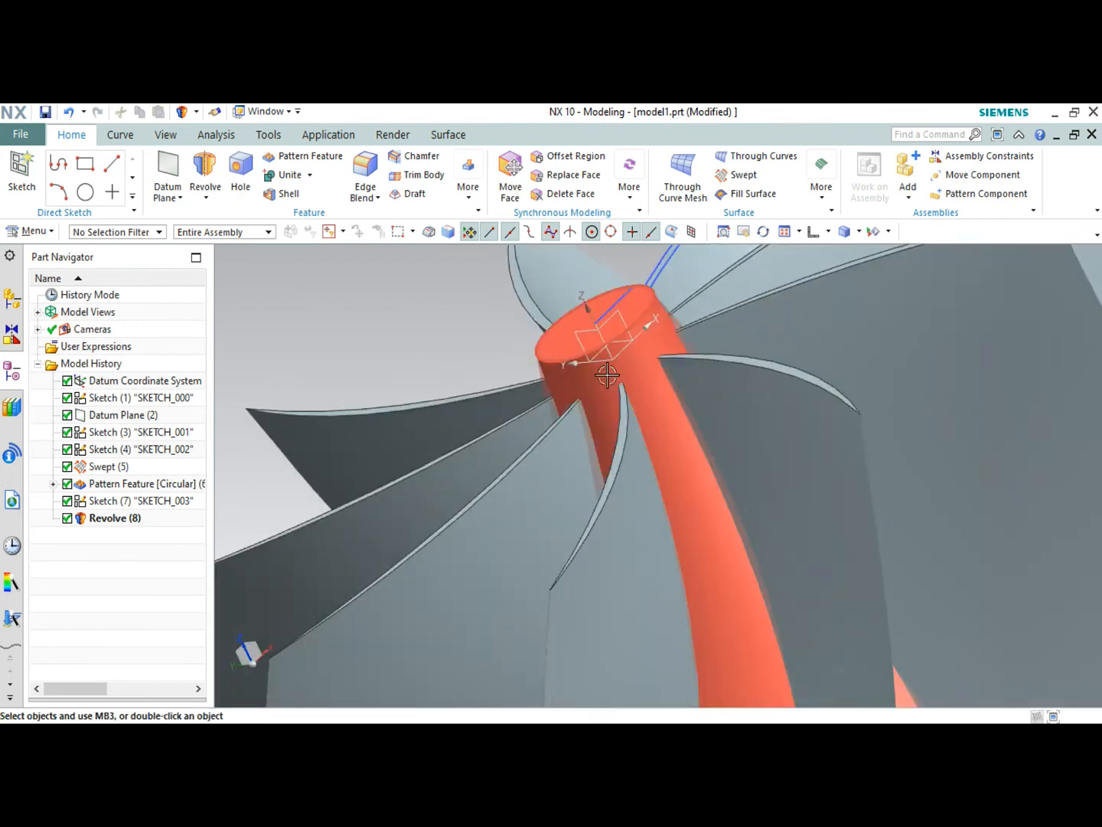
click(652, 305)
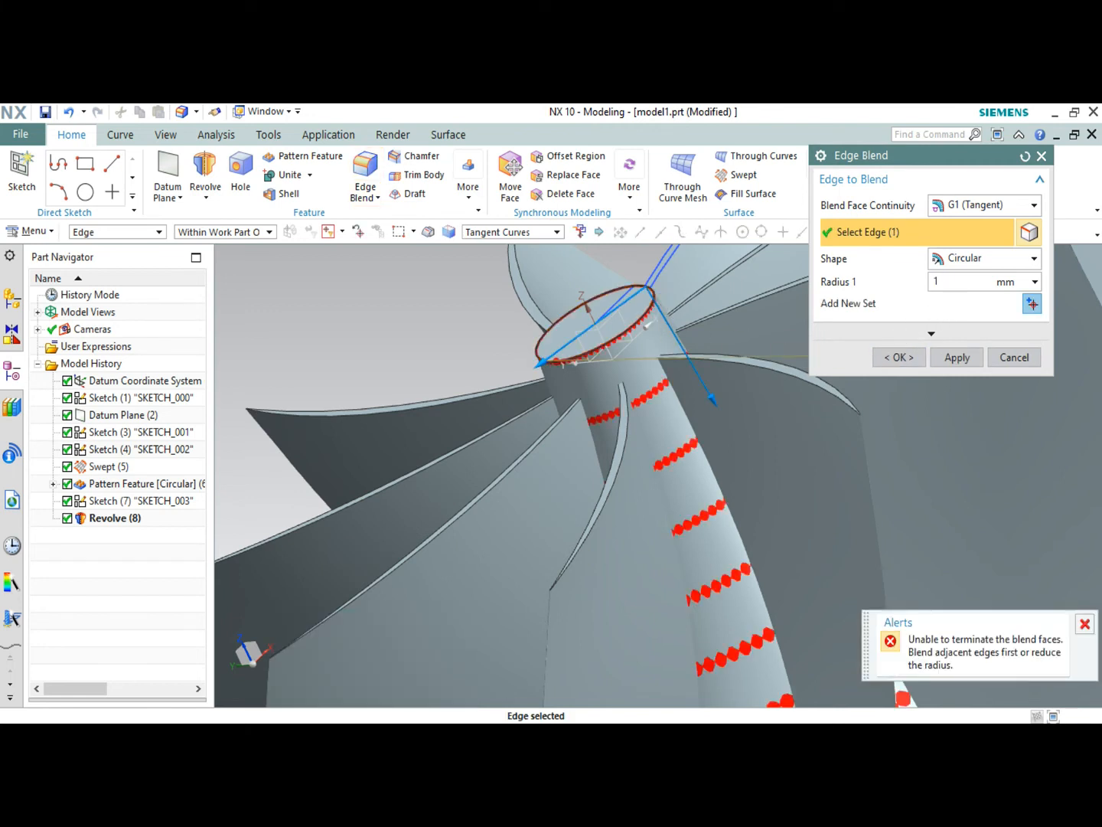
text(3)
key(Return)
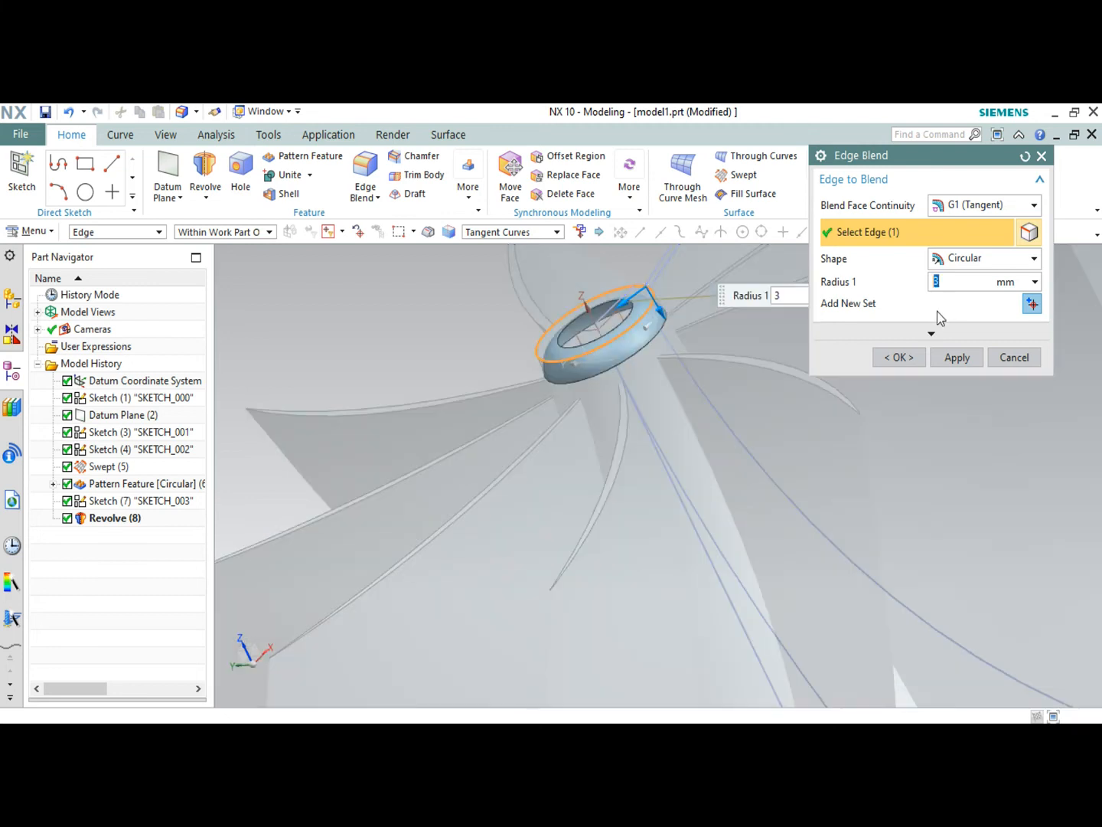
click(900, 358)
Create a sketch on the default XY plane and finish it without drawing anything.
middle_drag(677, 381, 623, 403)
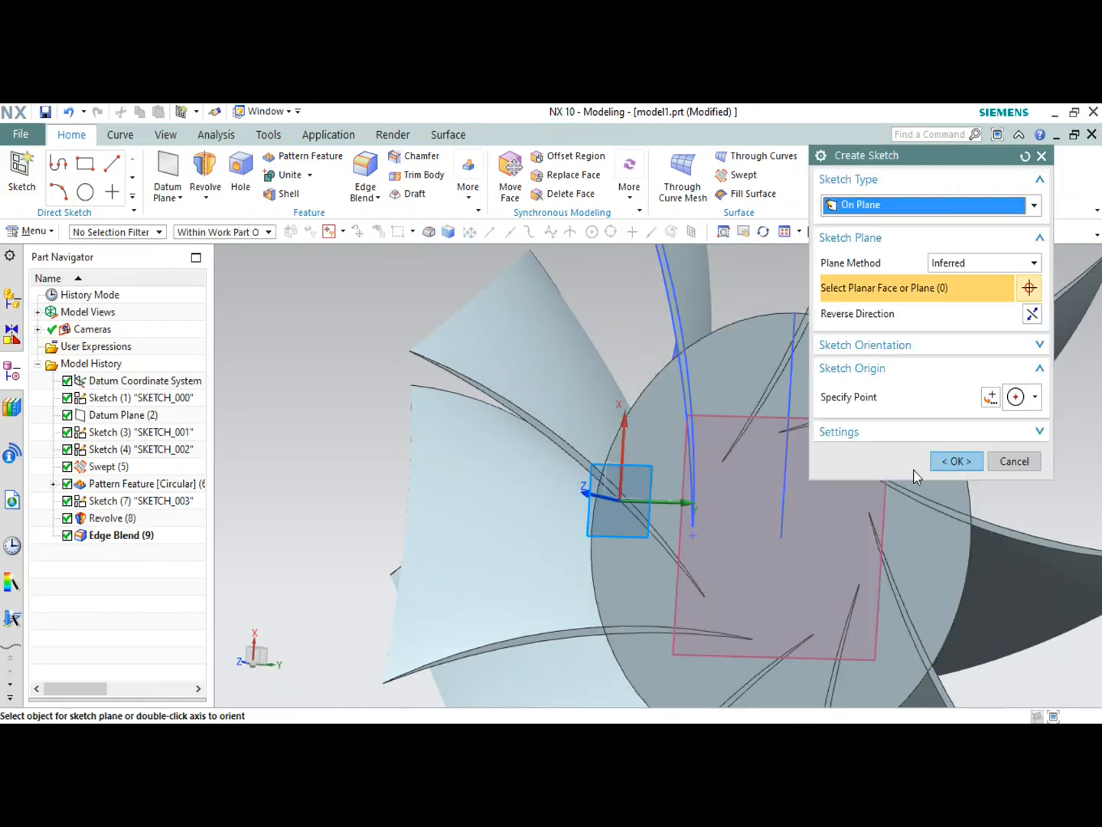
click(1011, 463)
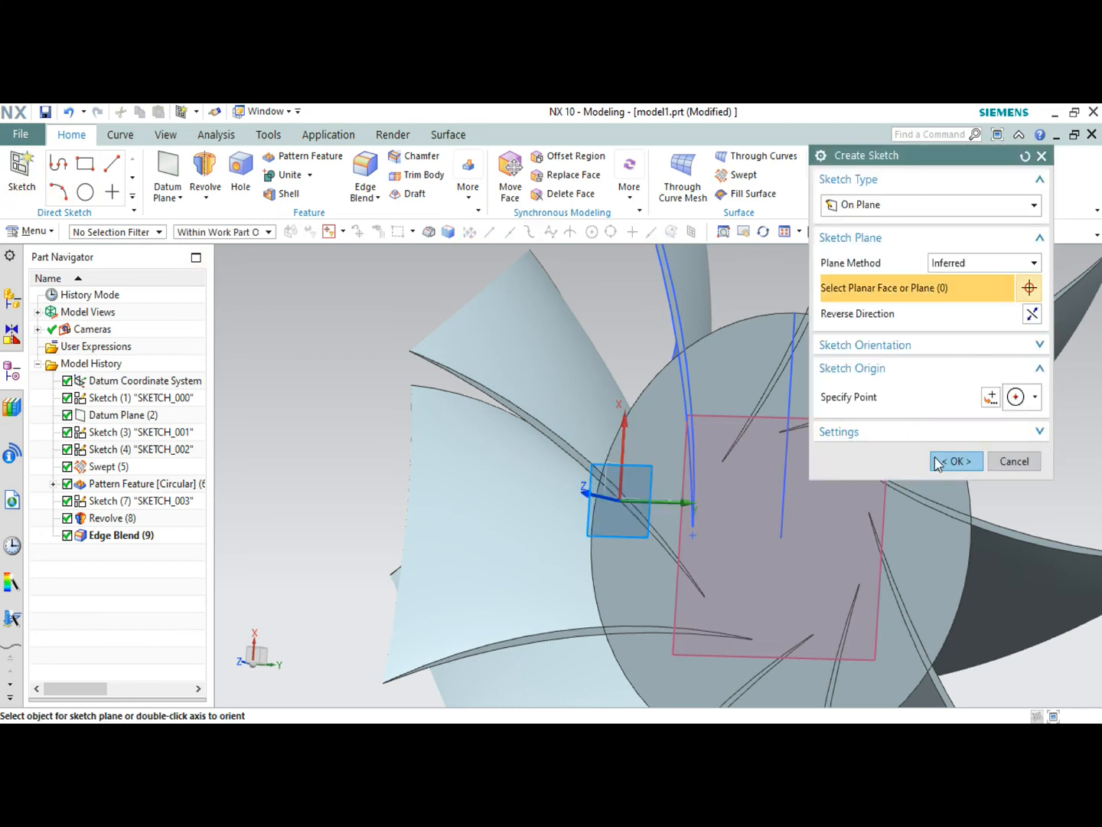
click(955, 462)
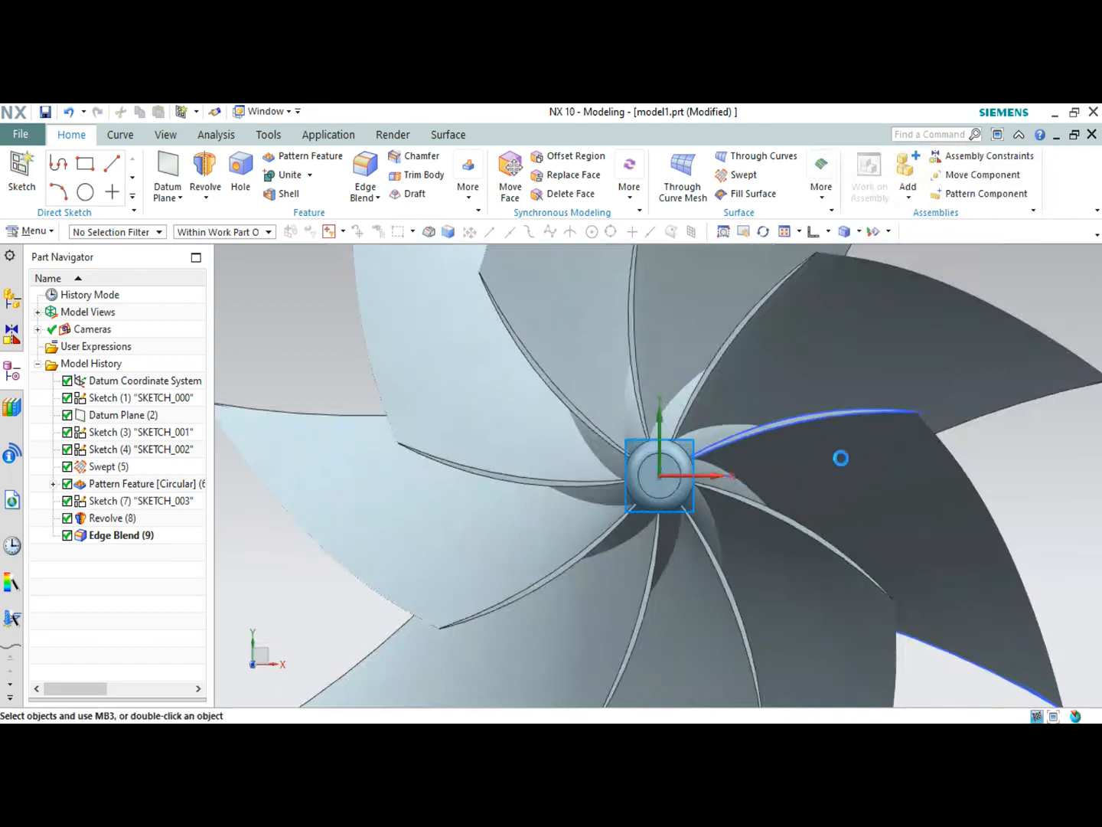
middle_drag(687, 481, 841, 457)
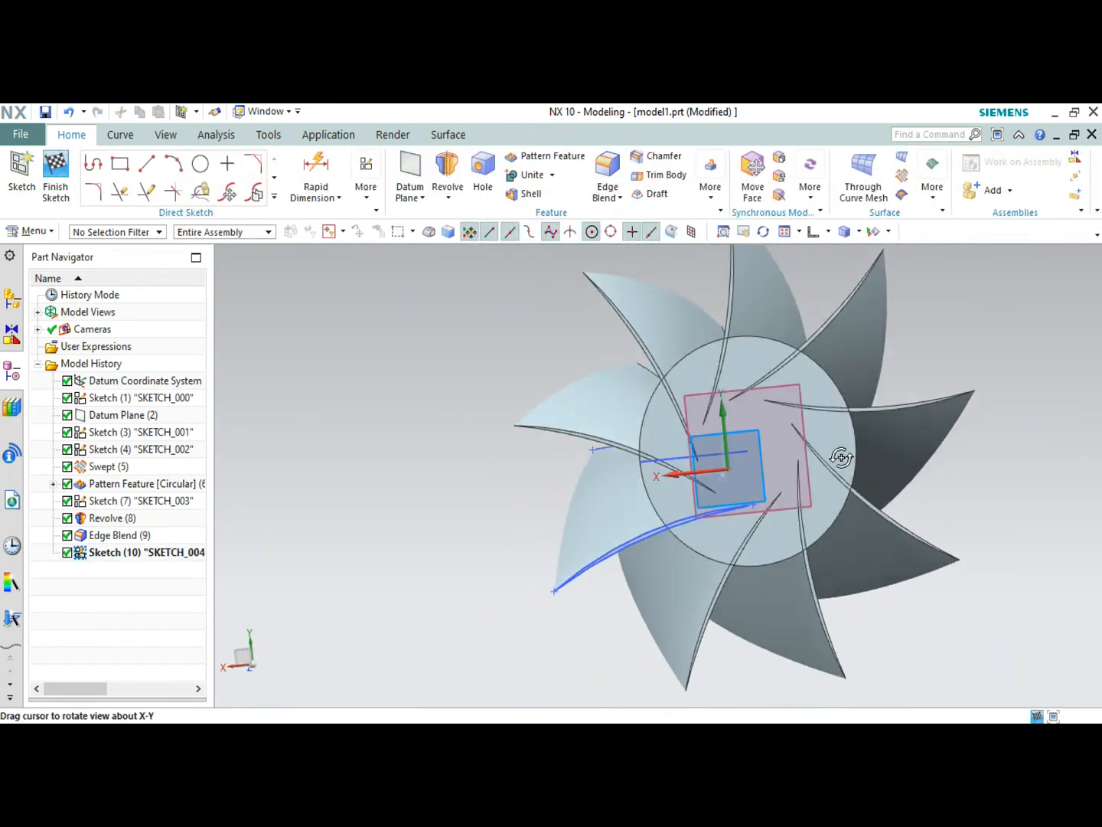
click(74, 175)
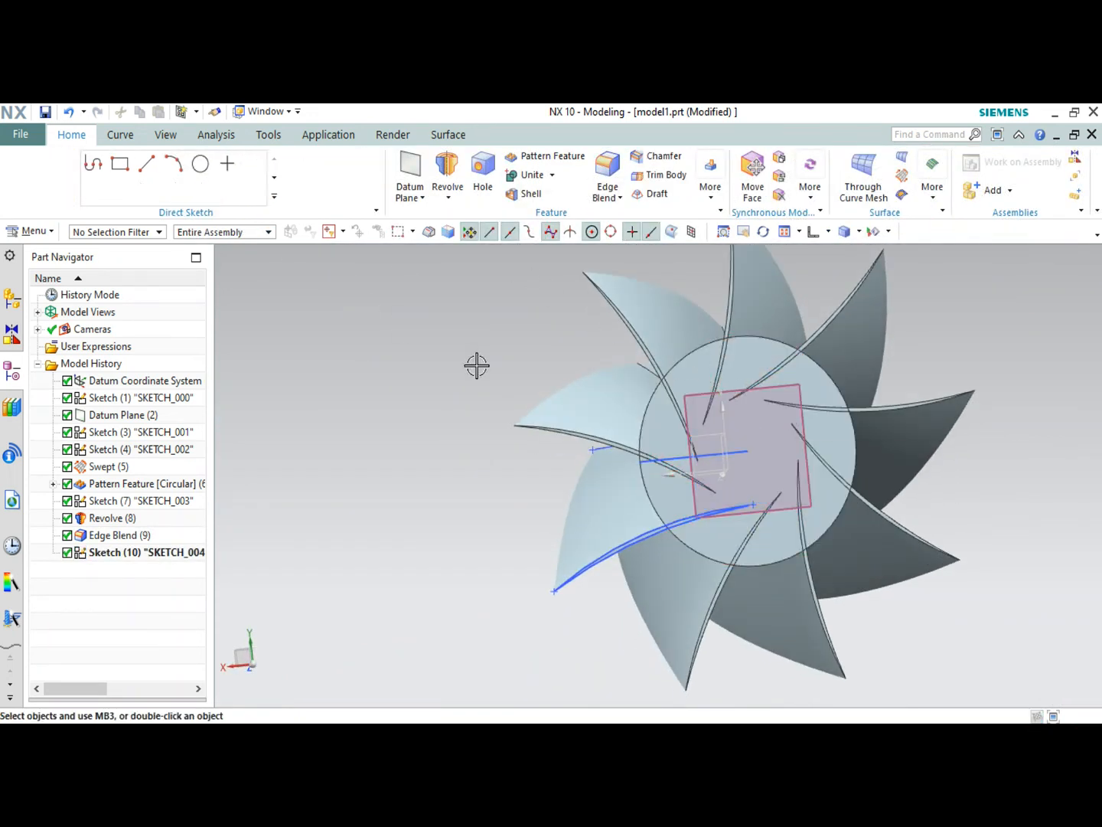
Try sketching a circle about 206 mm in diameter on the default XY plane, centred on the origin and reaching the blade tips.
click(787, 535)
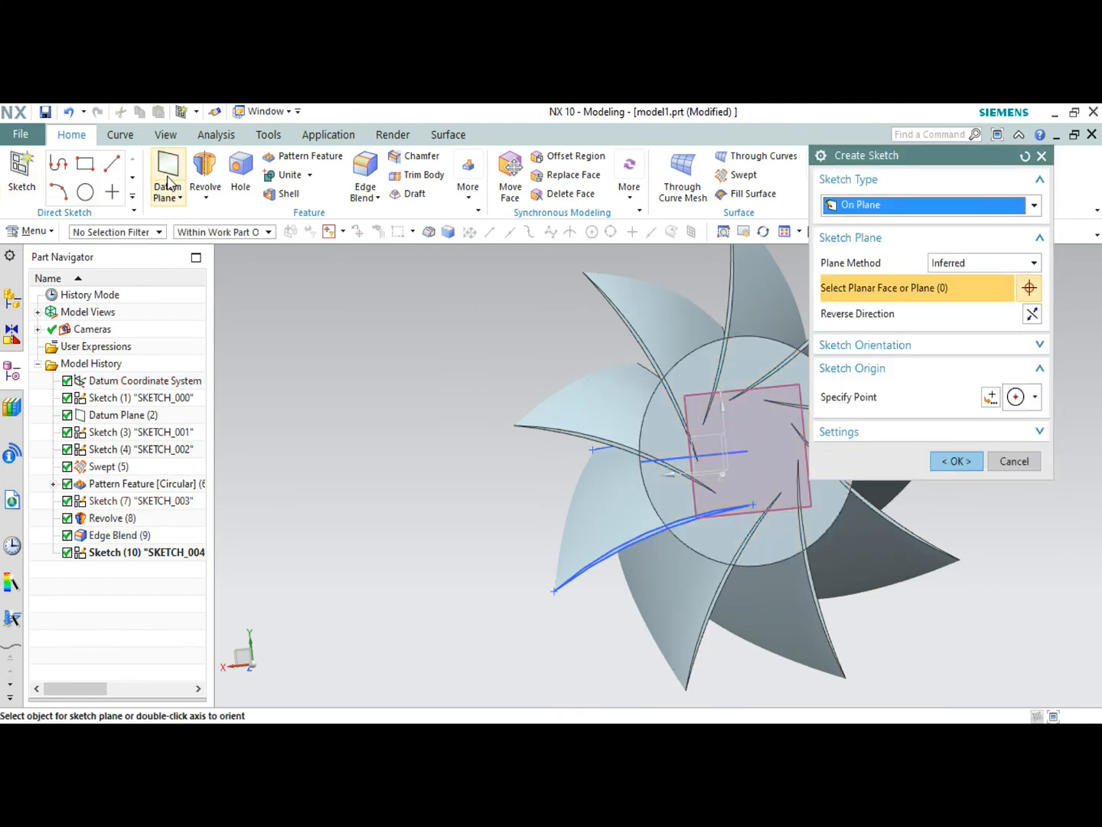
click(959, 461)
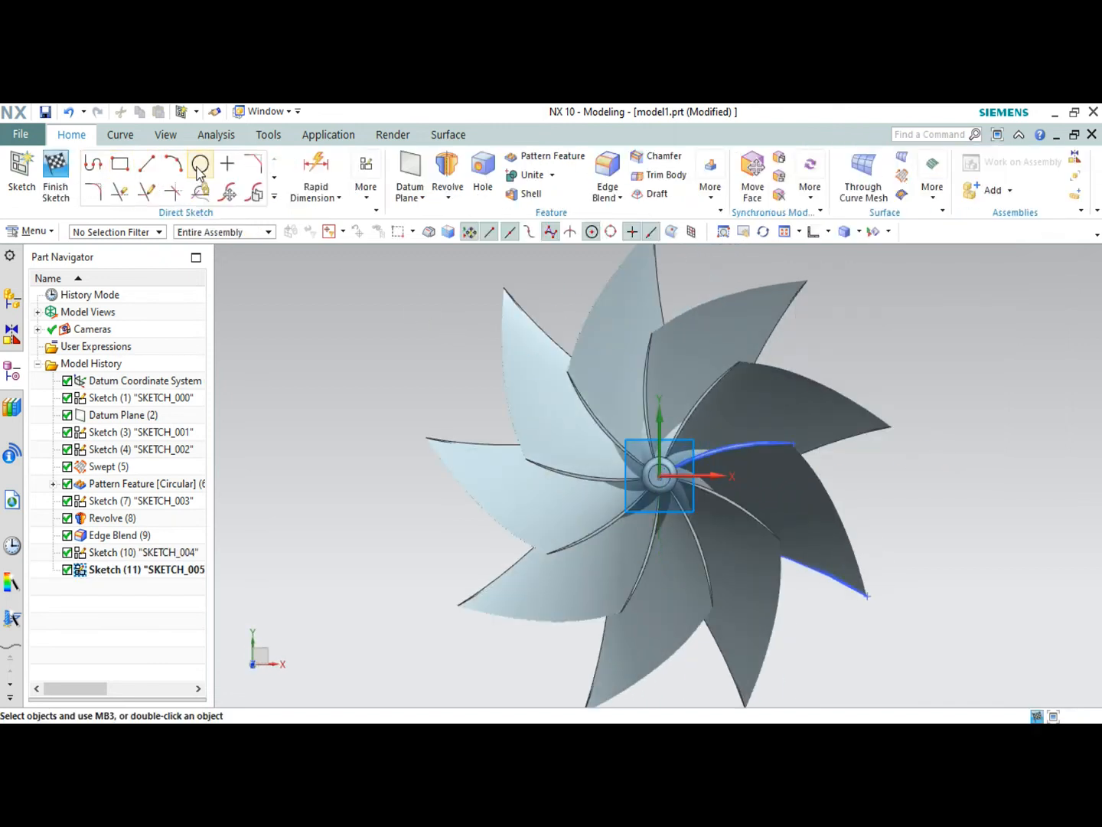
click(198, 168)
middle_drag(874, 430, 713, 425)
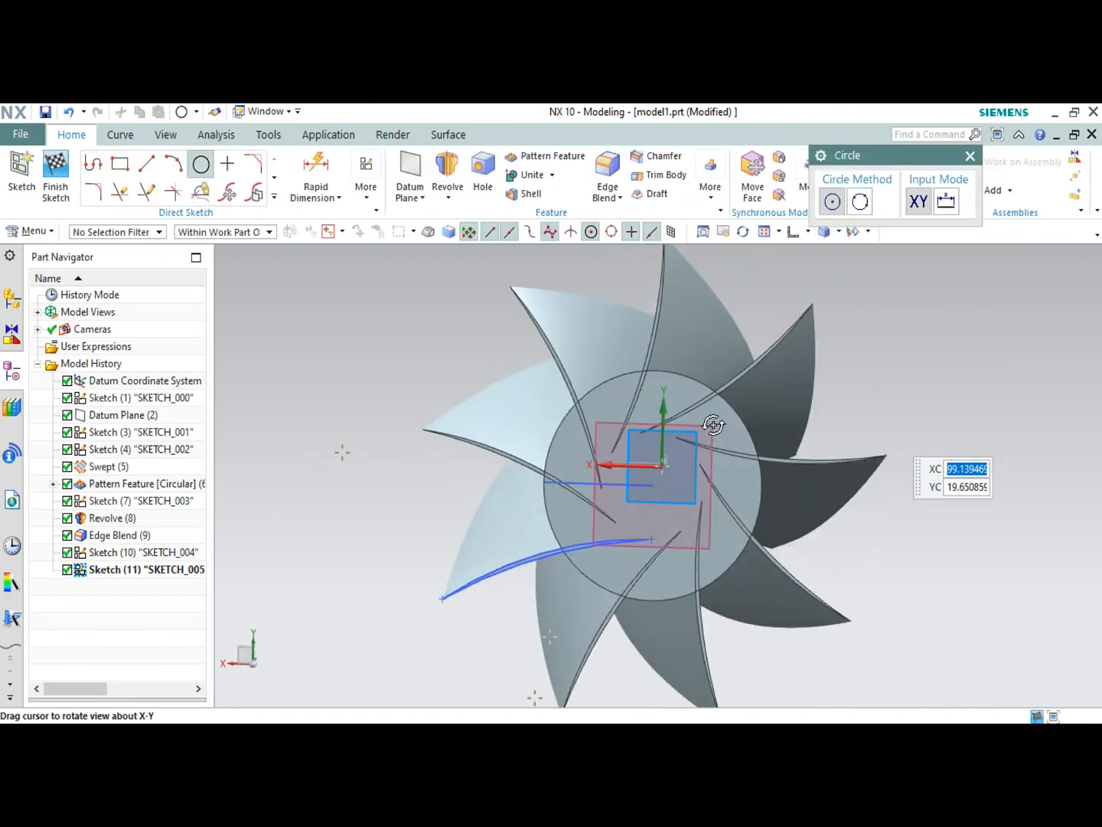
click(662, 465)
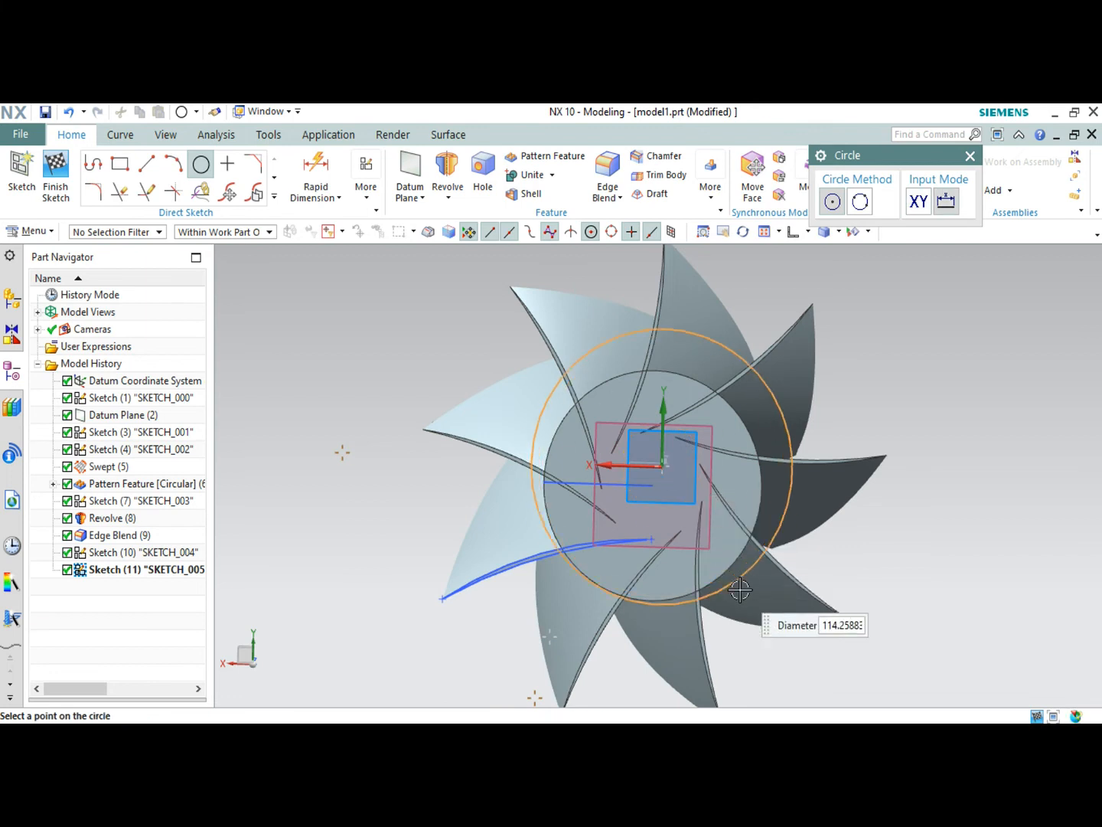
mouse_move(739, 583)
middle_down()
mouse_move(741, 568)
mouse_move(749, 574)
middle_up()
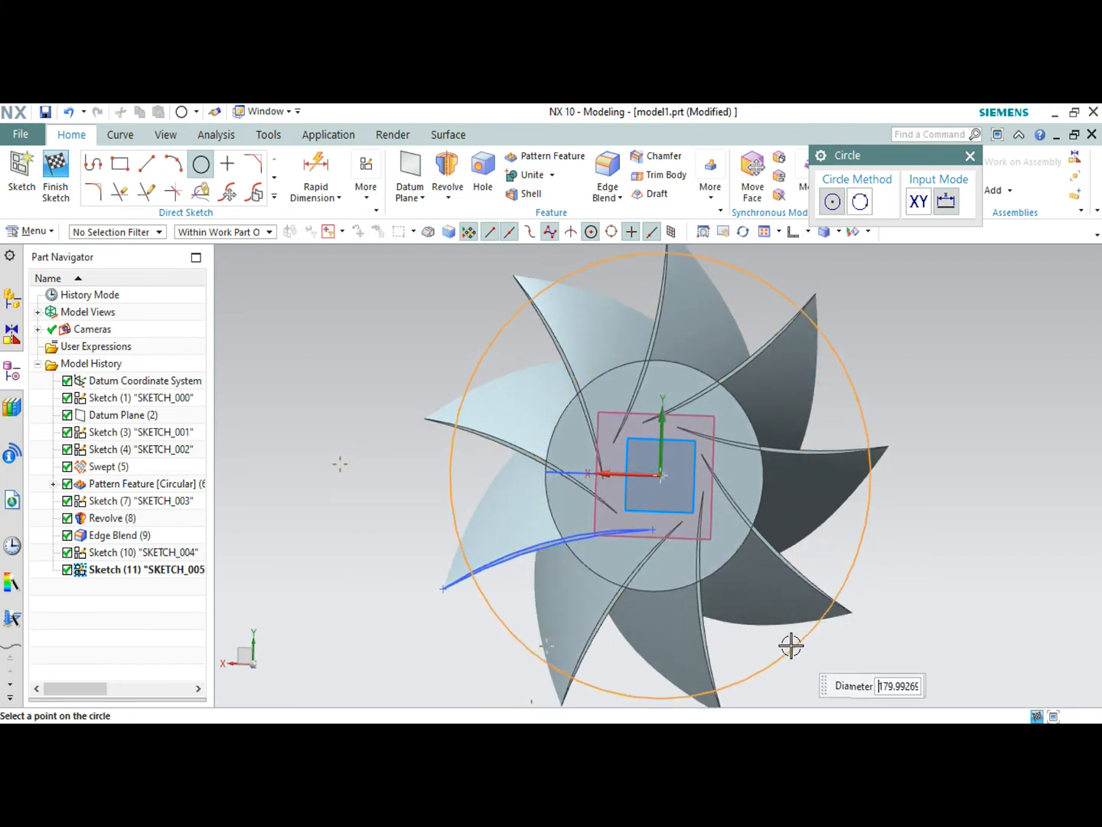
click(801, 232)
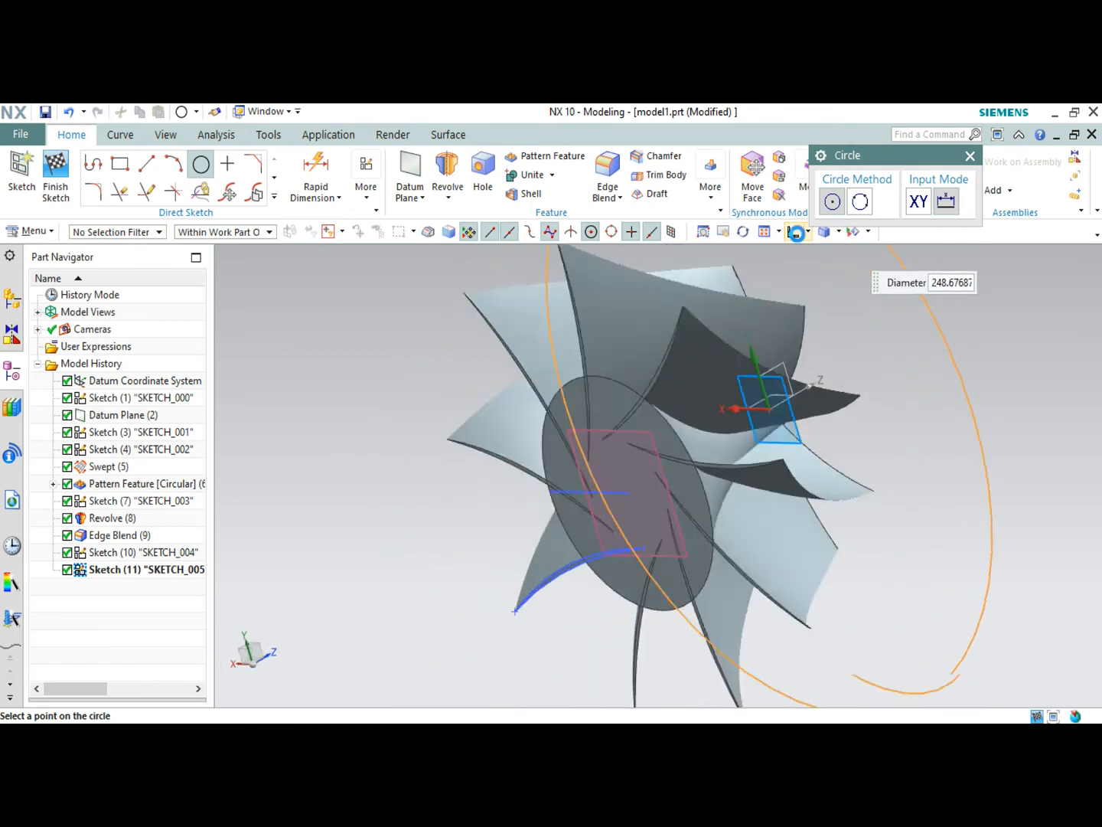
click(809, 232)
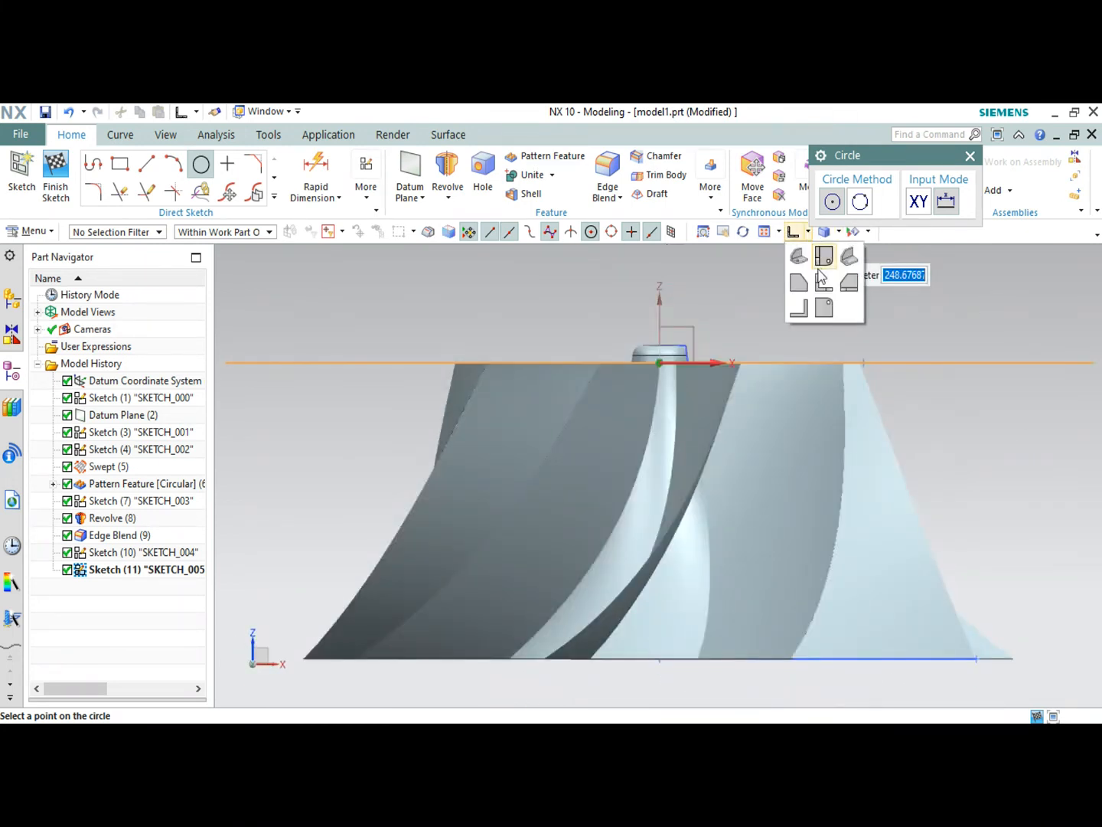
click(809, 232)
click(809, 268)
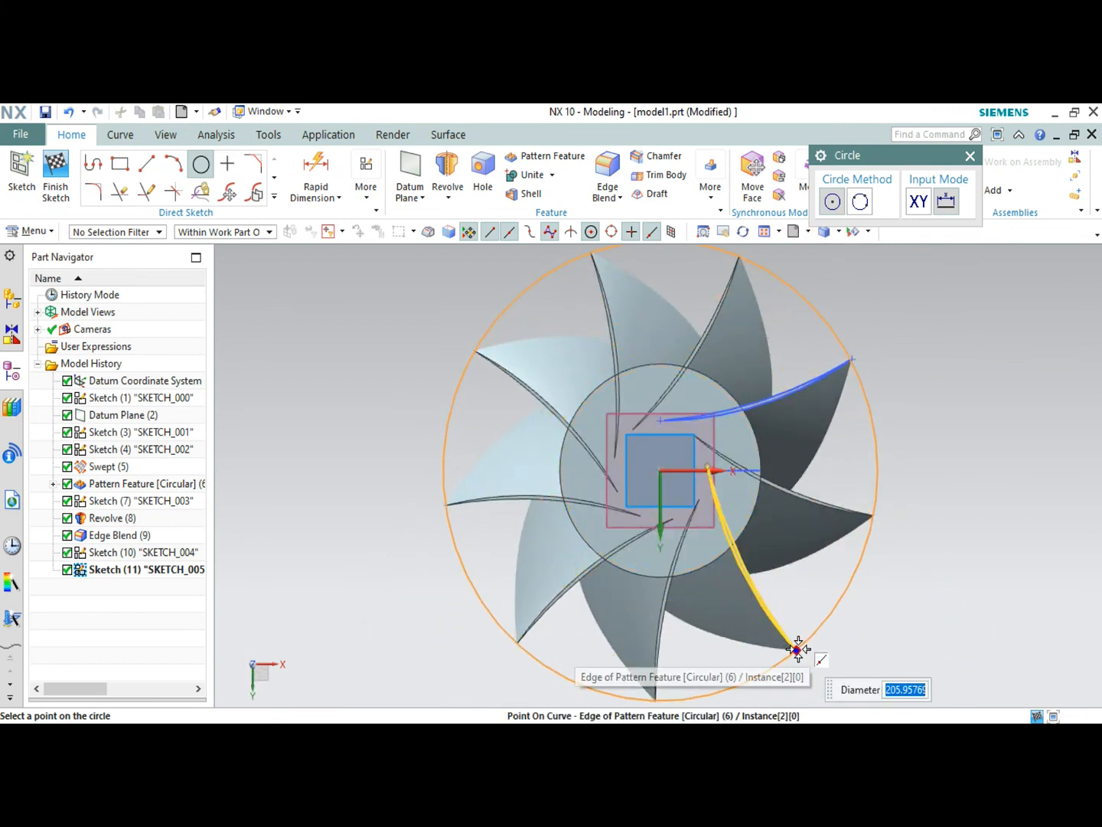
scroll(796, 650, up, 5)
scroll(794, 649, down, 3)
click(794, 650)
scroll(807, 583, down, 5)
scroll(818, 467, up, 2)
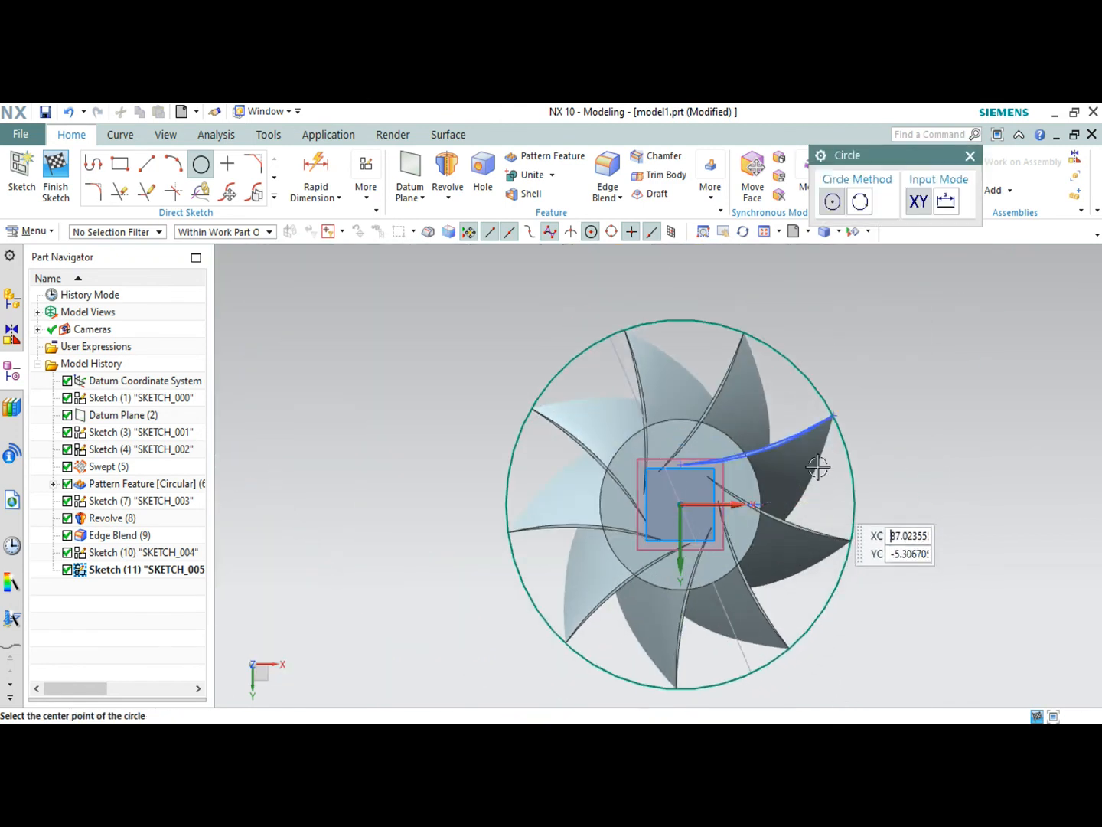
Undo the blade-tip circle and delete its sketch from the model history.
click(58, 175)
mouse_move(451, 361)
middle_down()
mouse_move(535, 401)
mouse_move(95, 236)
middle_up()
key(ctrl+z)
click(55, 183)
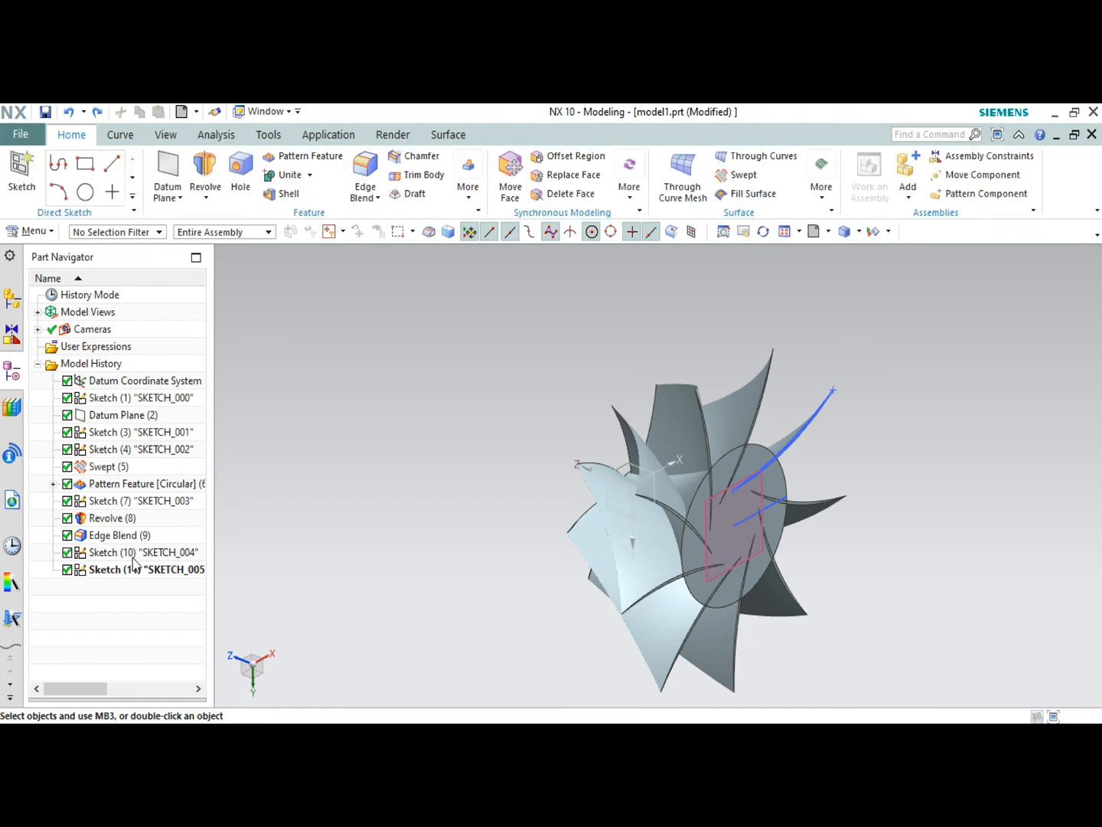
key(Delete)
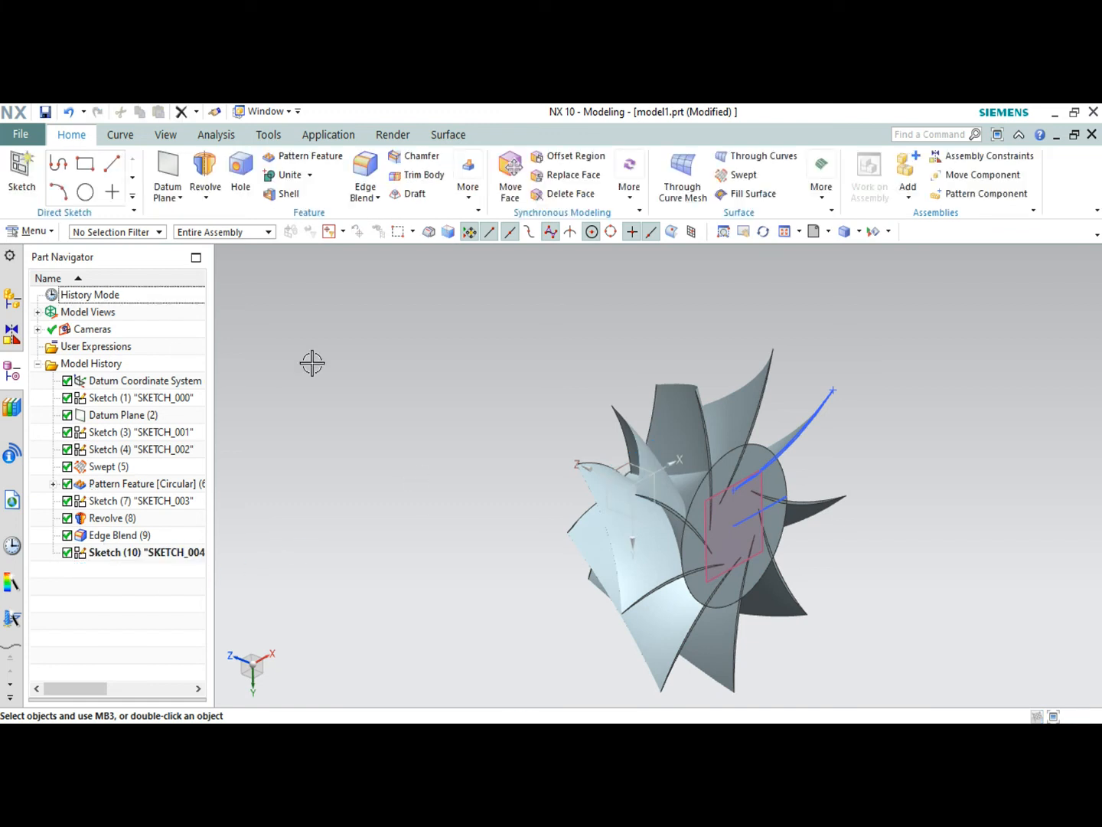
Start a new sketch on the offset datum plane at the wide base of the hub.
click(21, 175)
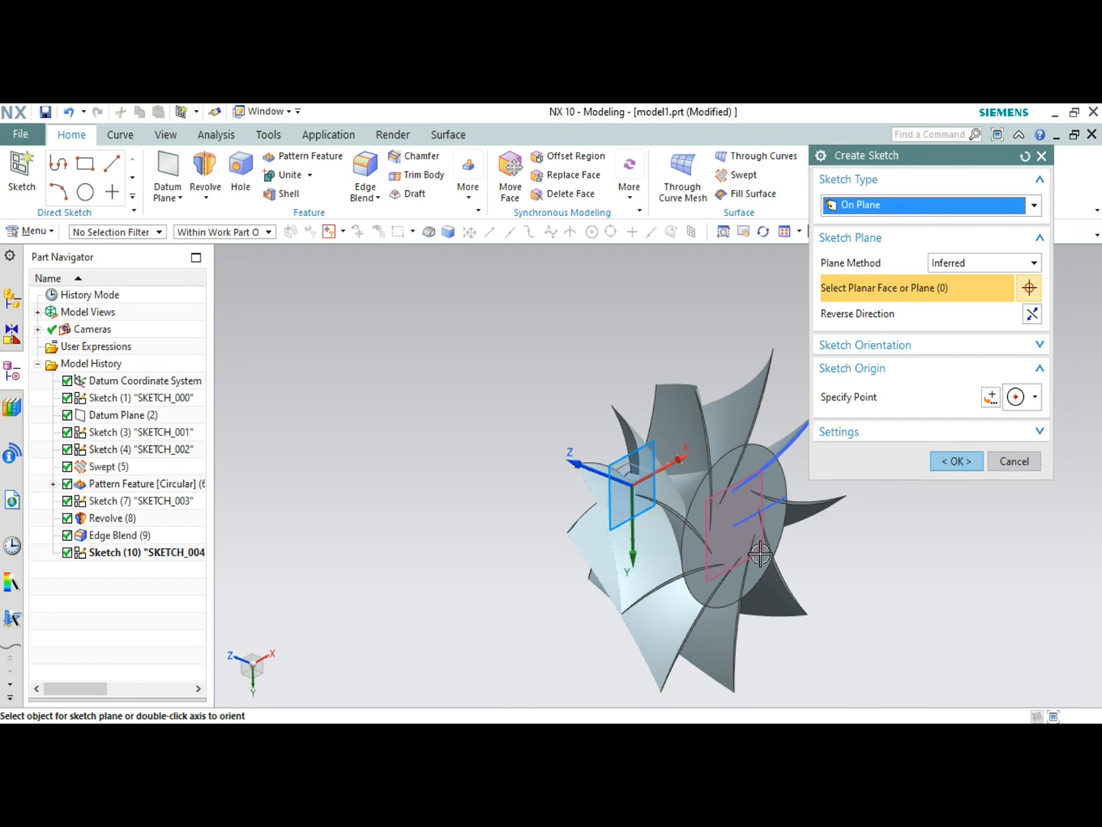
scroll(754, 568, up, 5)
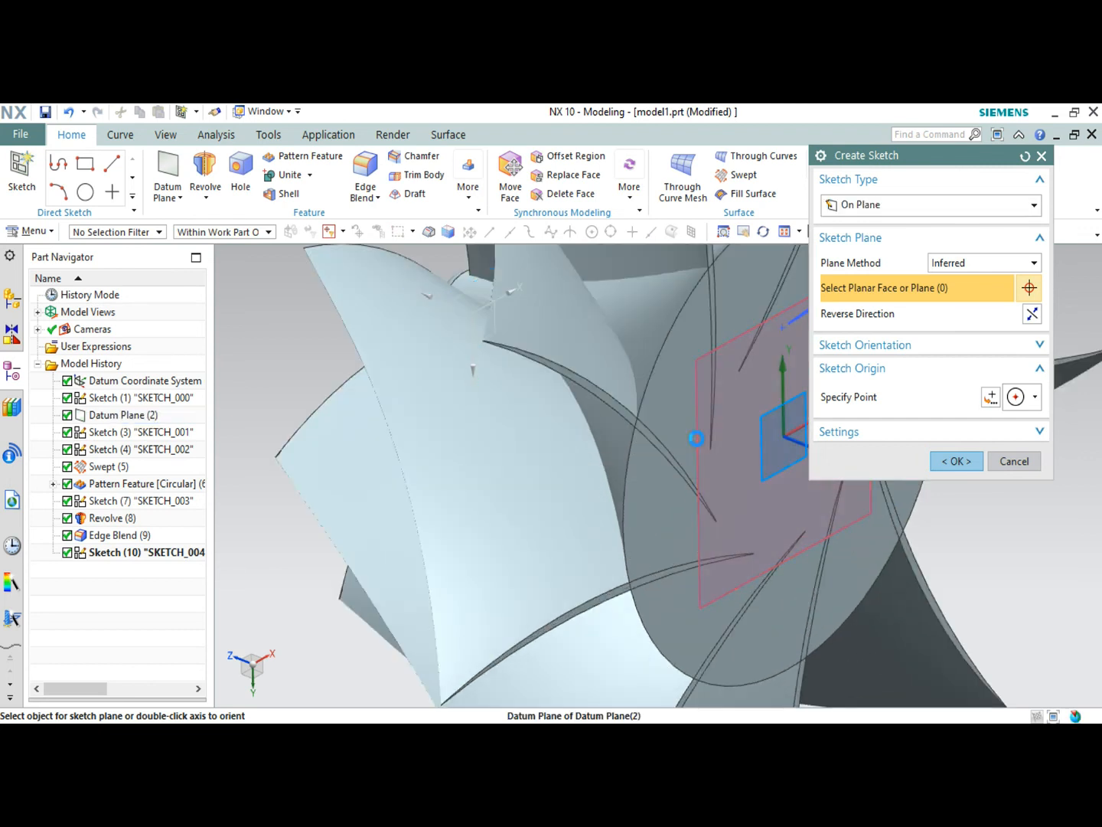
click(699, 438)
click(935, 465)
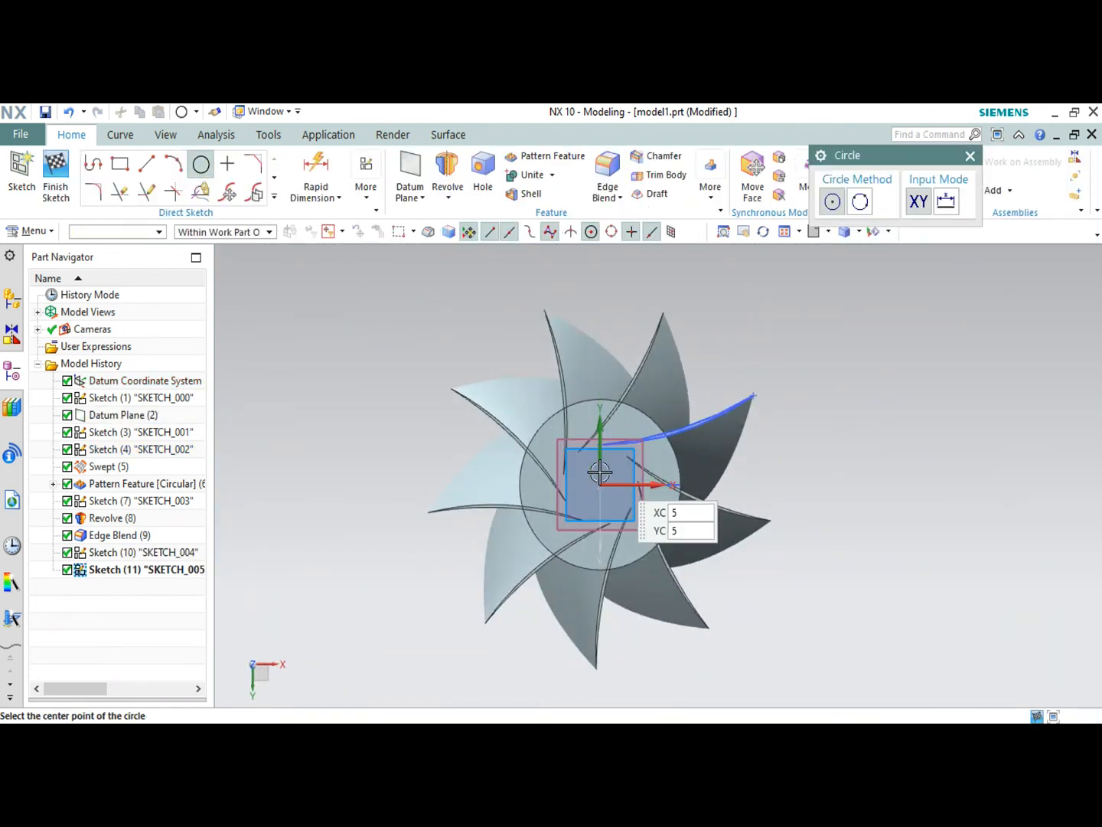
Sketch a circle about 206 mm in diameter centred on the sketch origin and passing through a blade tip.
click(595, 483)
scroll(460, 413, up, 4)
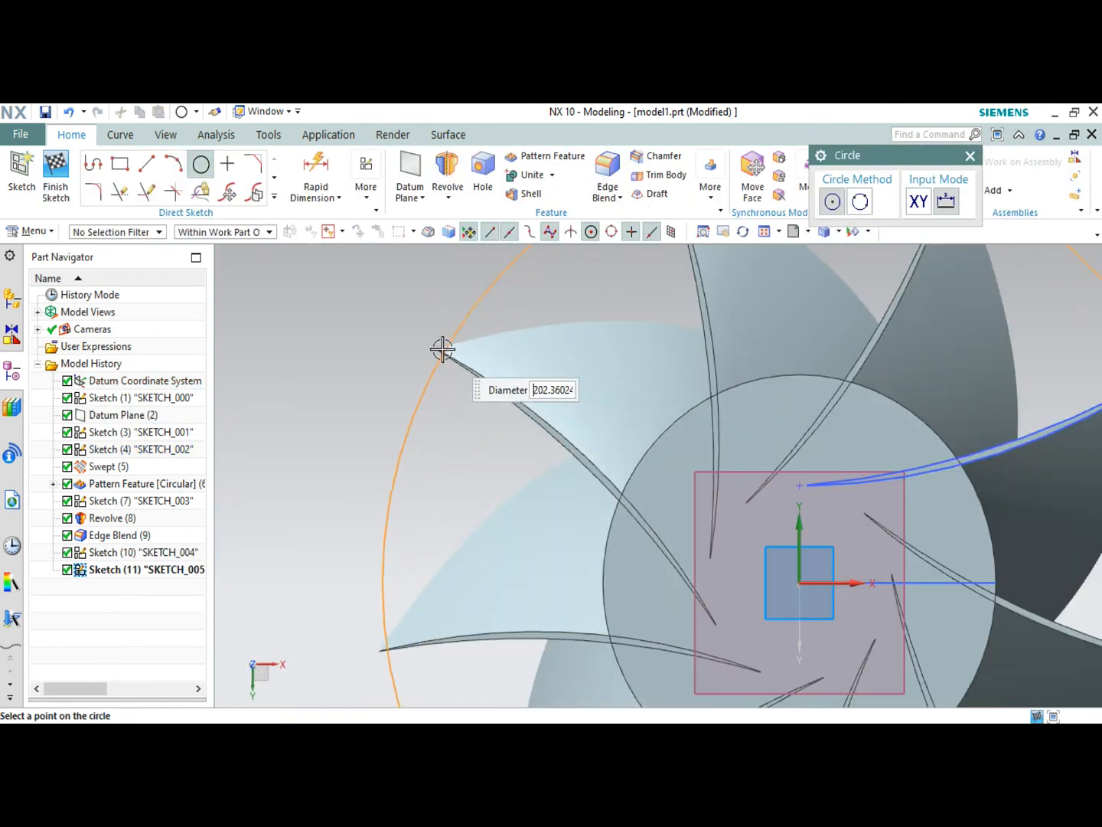
scroll(437, 348, up, 3)
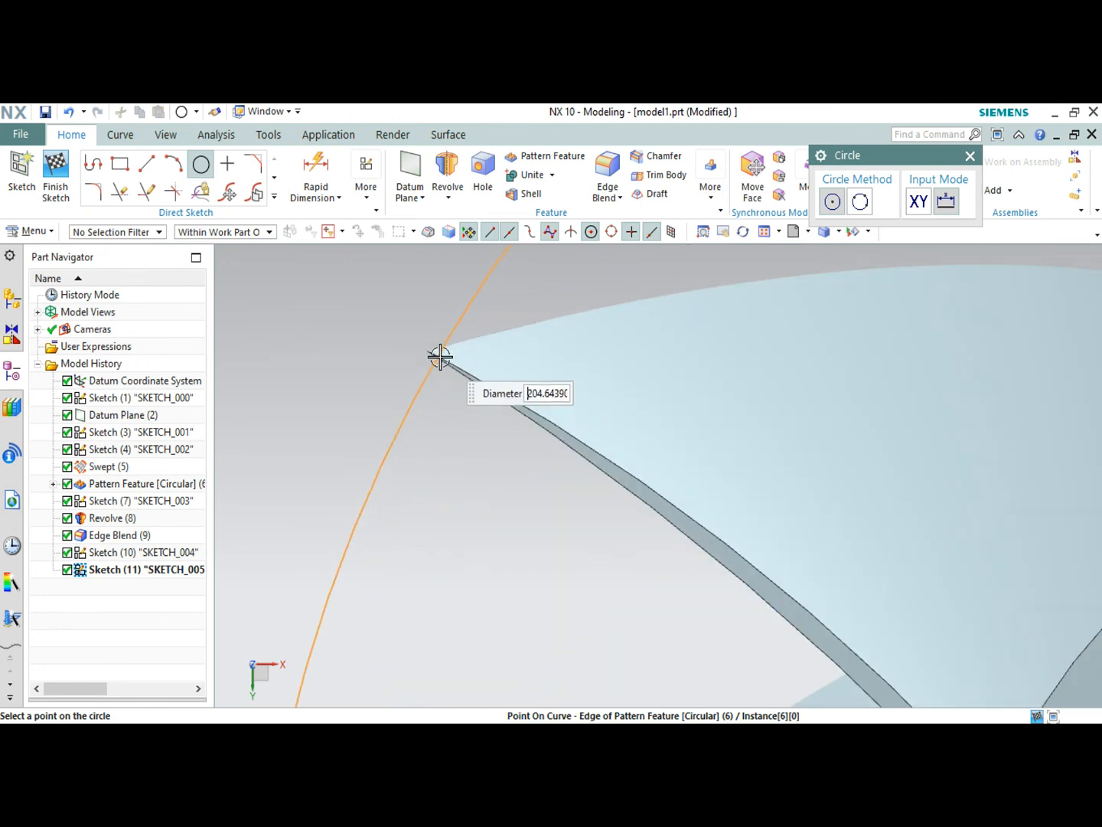
click(426, 350)
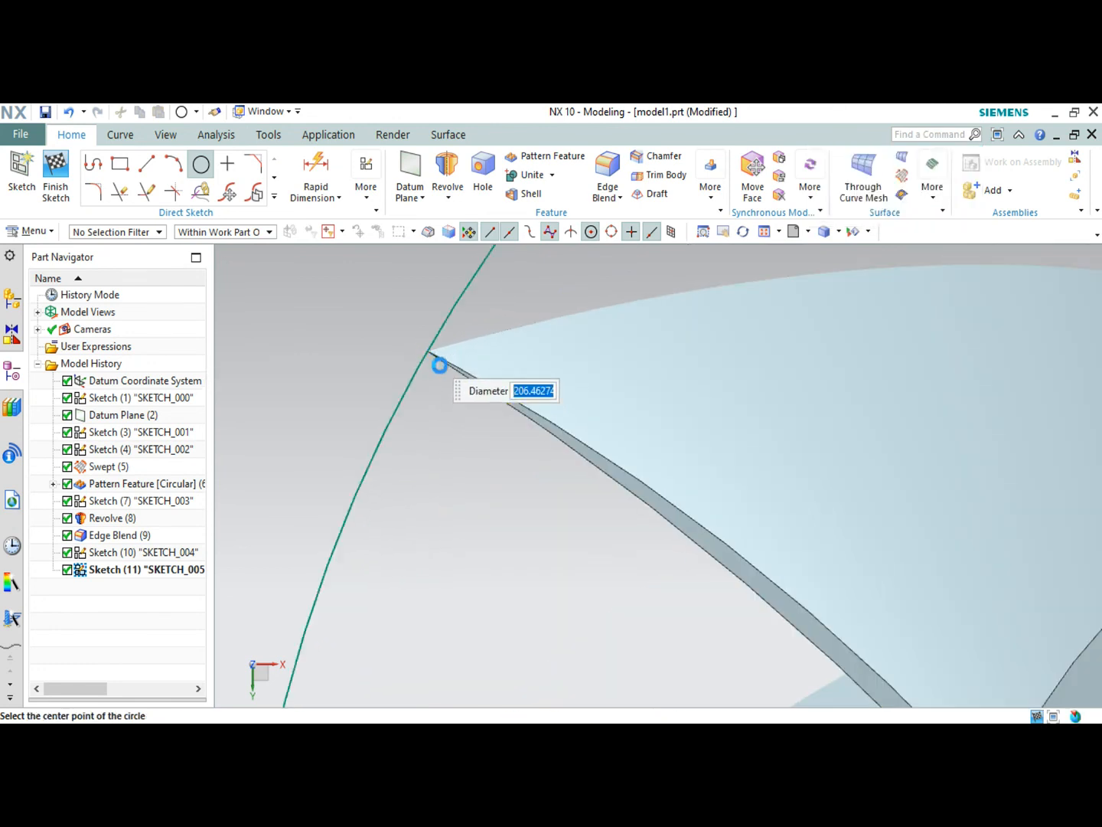
scroll(460, 383, down, 9)
Extrude the blade-tip circle from 0 to 10 mm away from the blades with Boolean set to None.
middle_drag(556, 418, 625, 418)
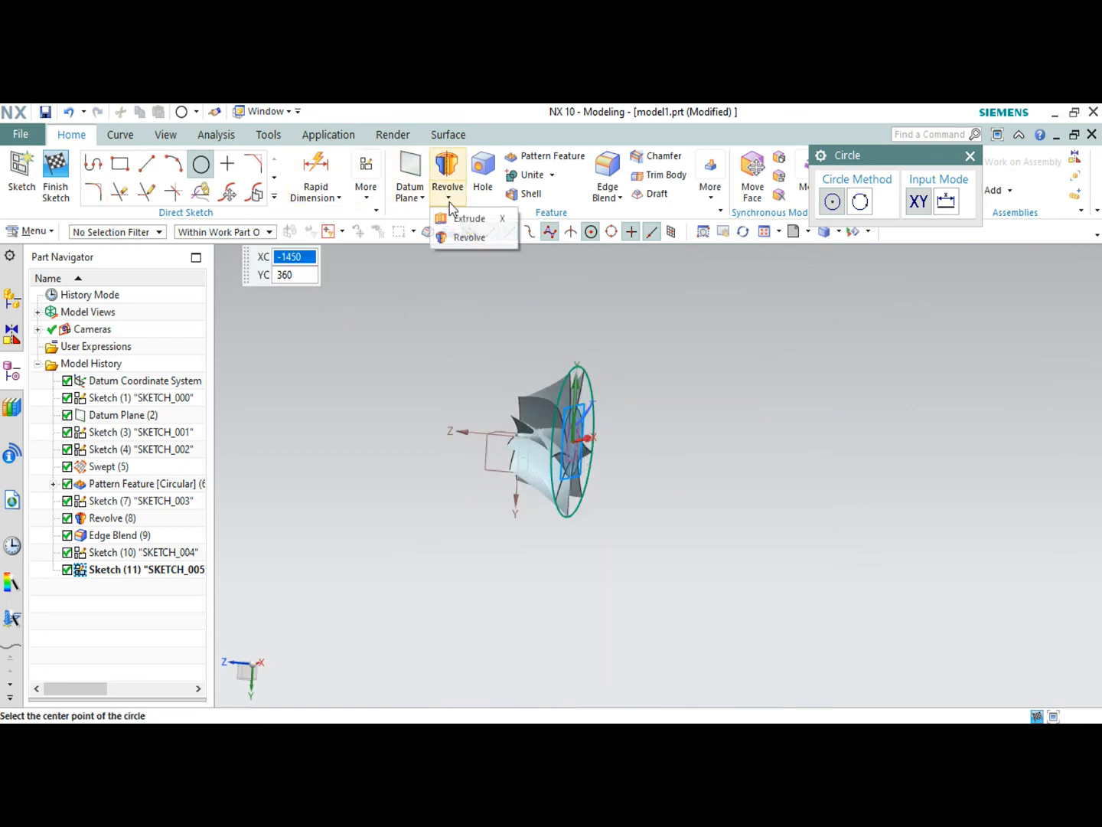
click(469, 218)
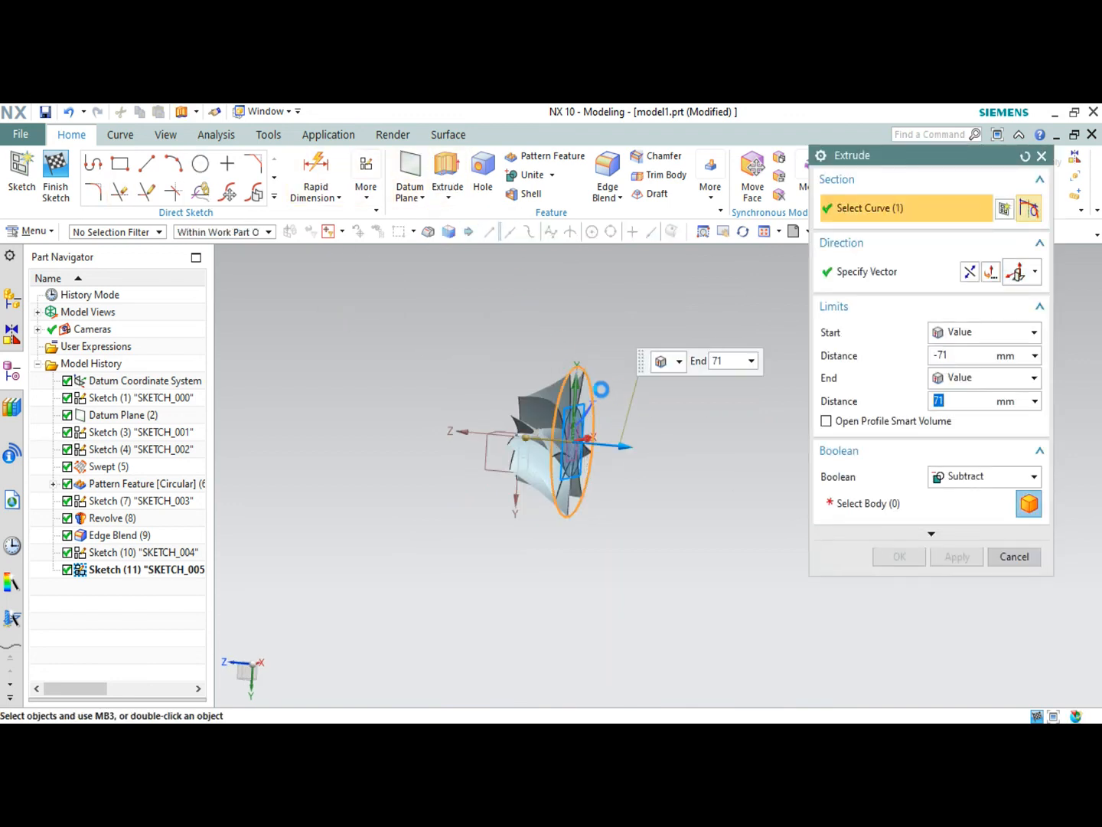
scroll(739, 411, up, 3)
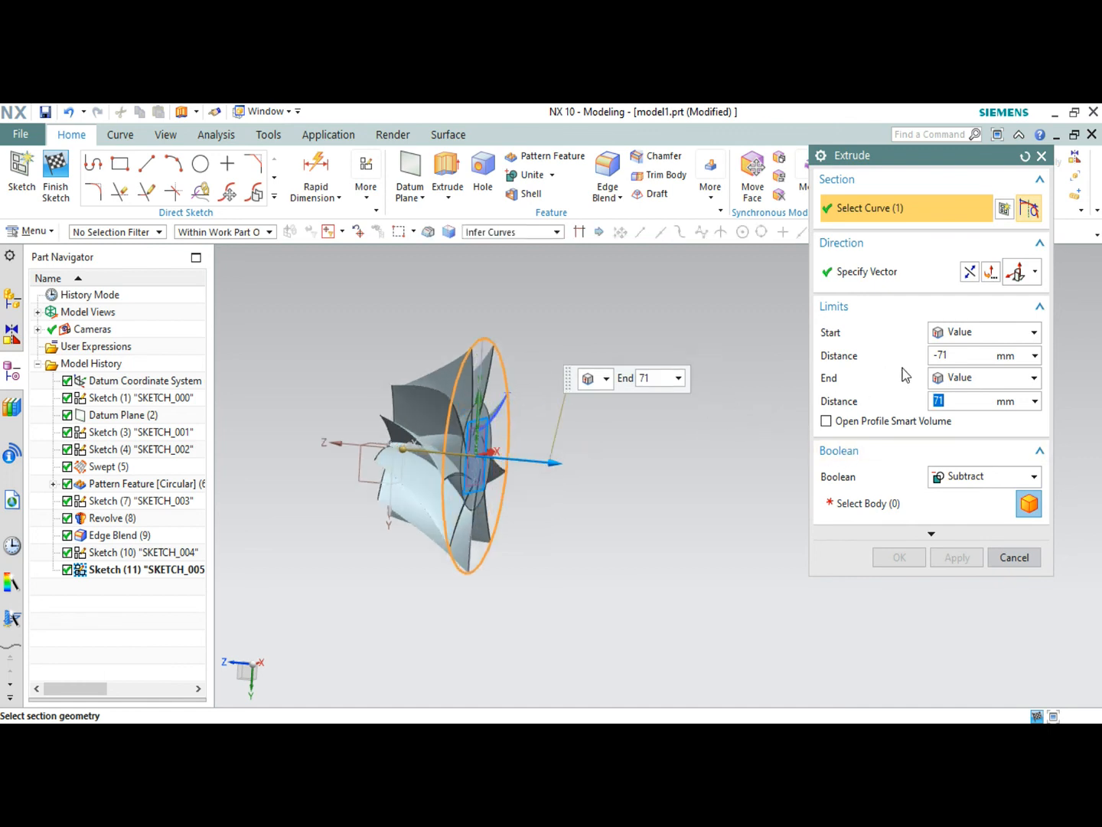
drag(957, 355, 934, 355)
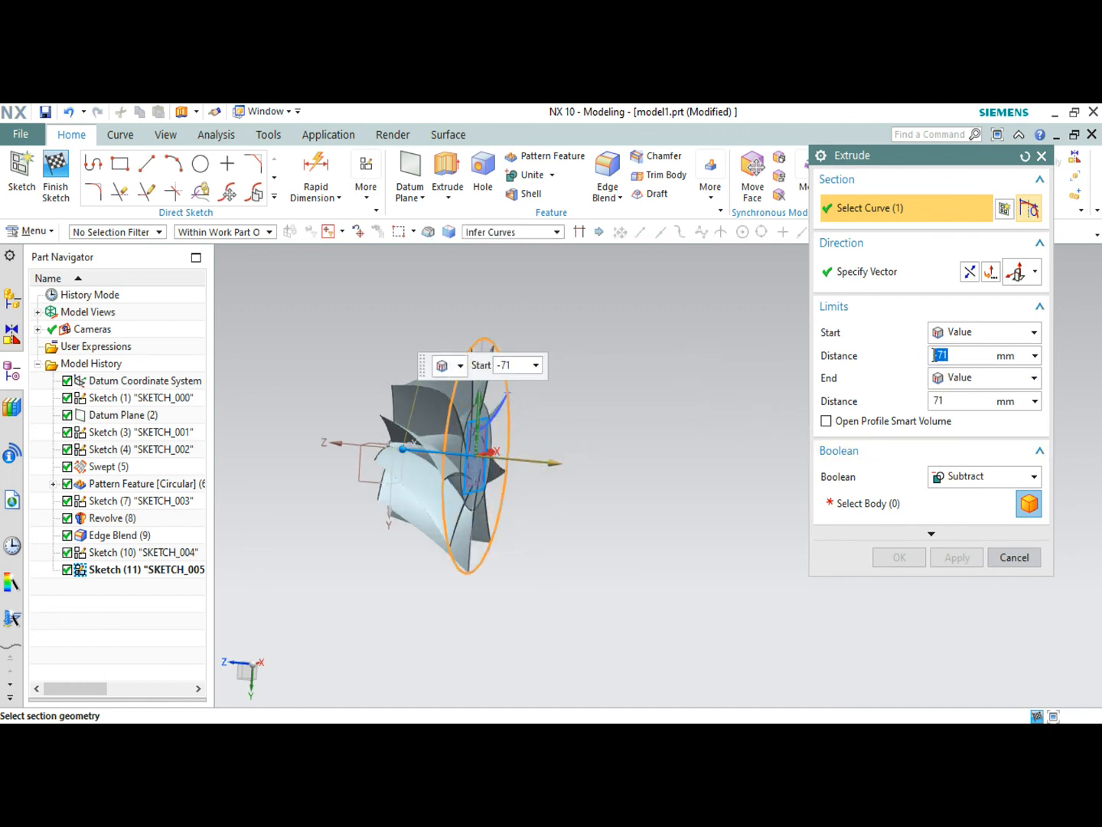
drag(962, 399, 913, 396)
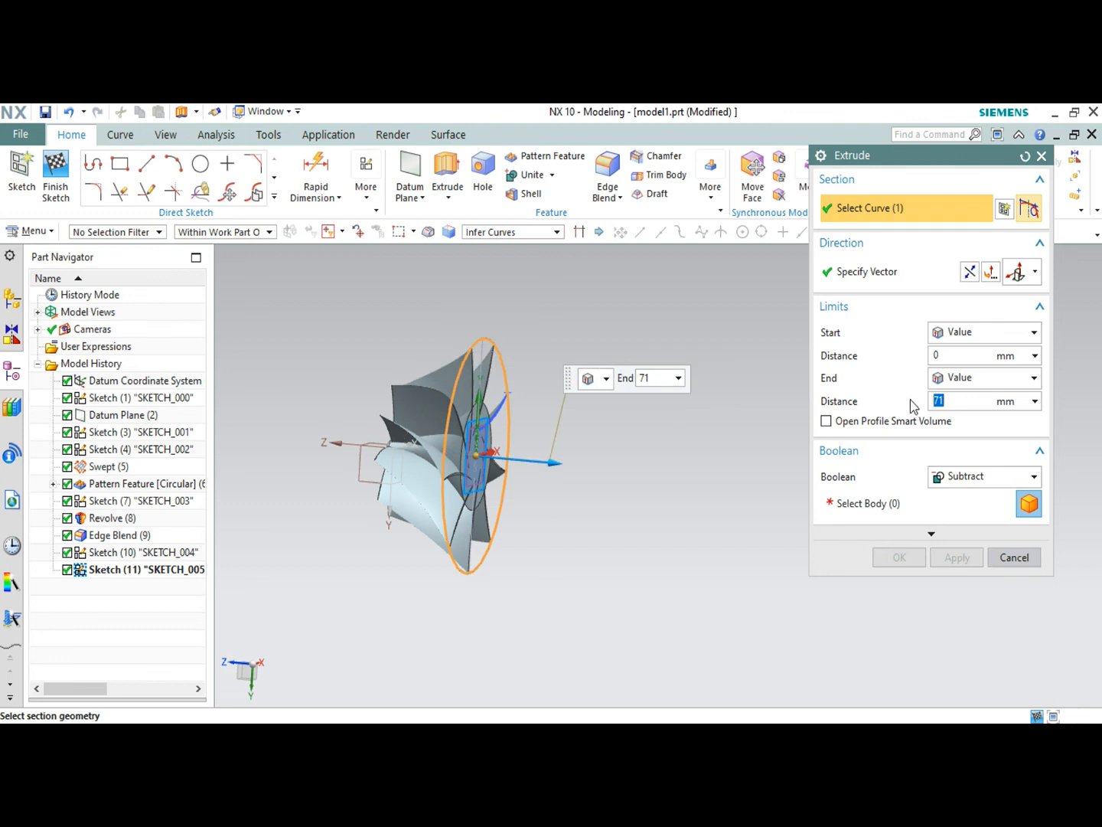
key(Return)
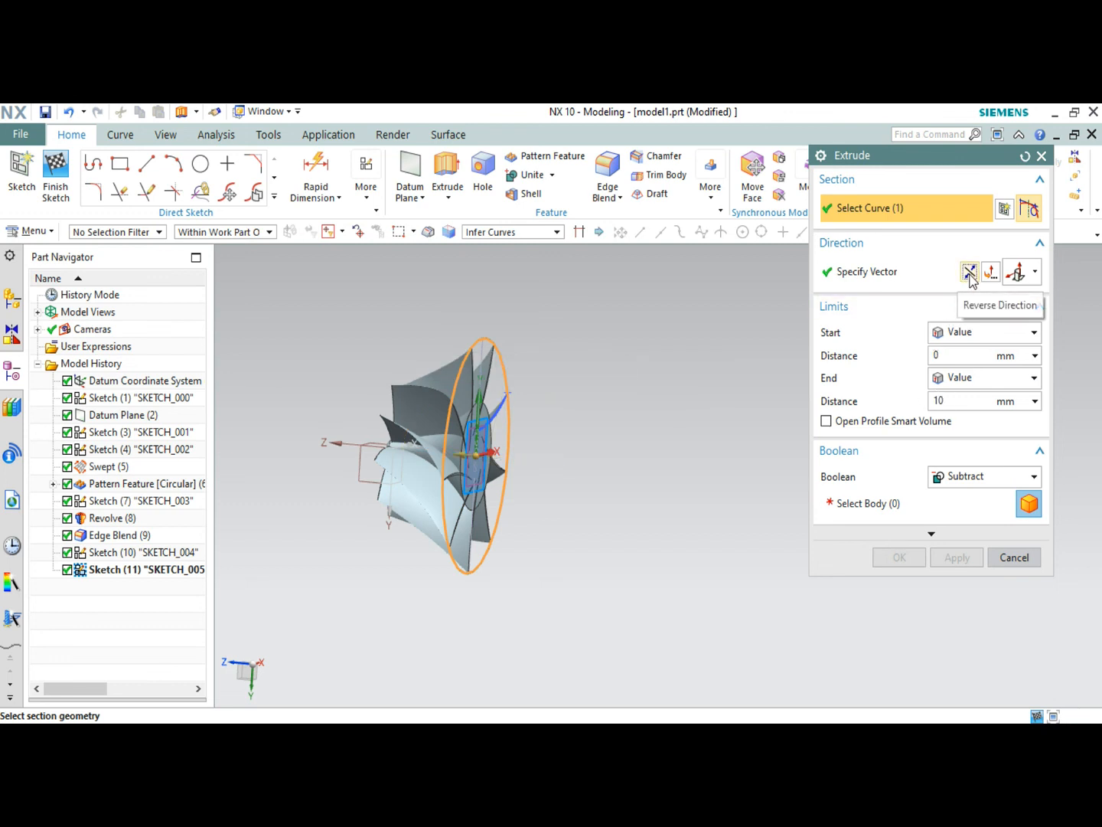
click(912, 501)
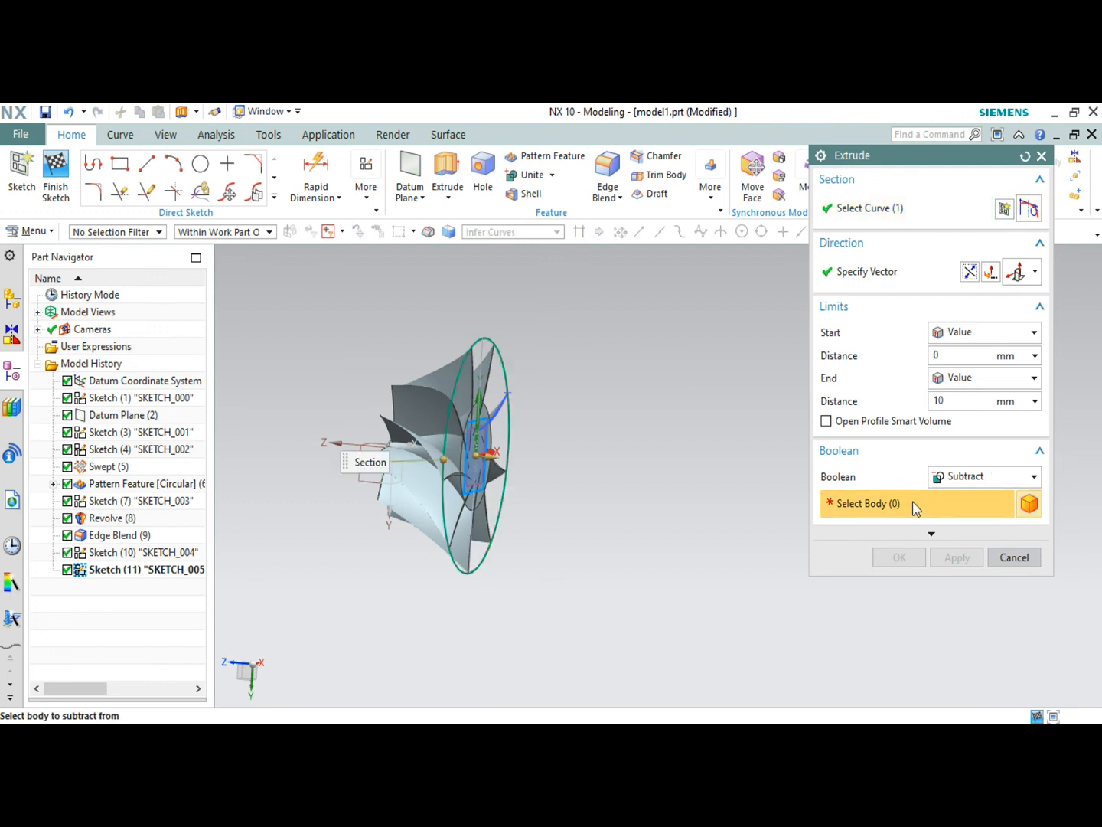
click(948, 485)
click(949, 496)
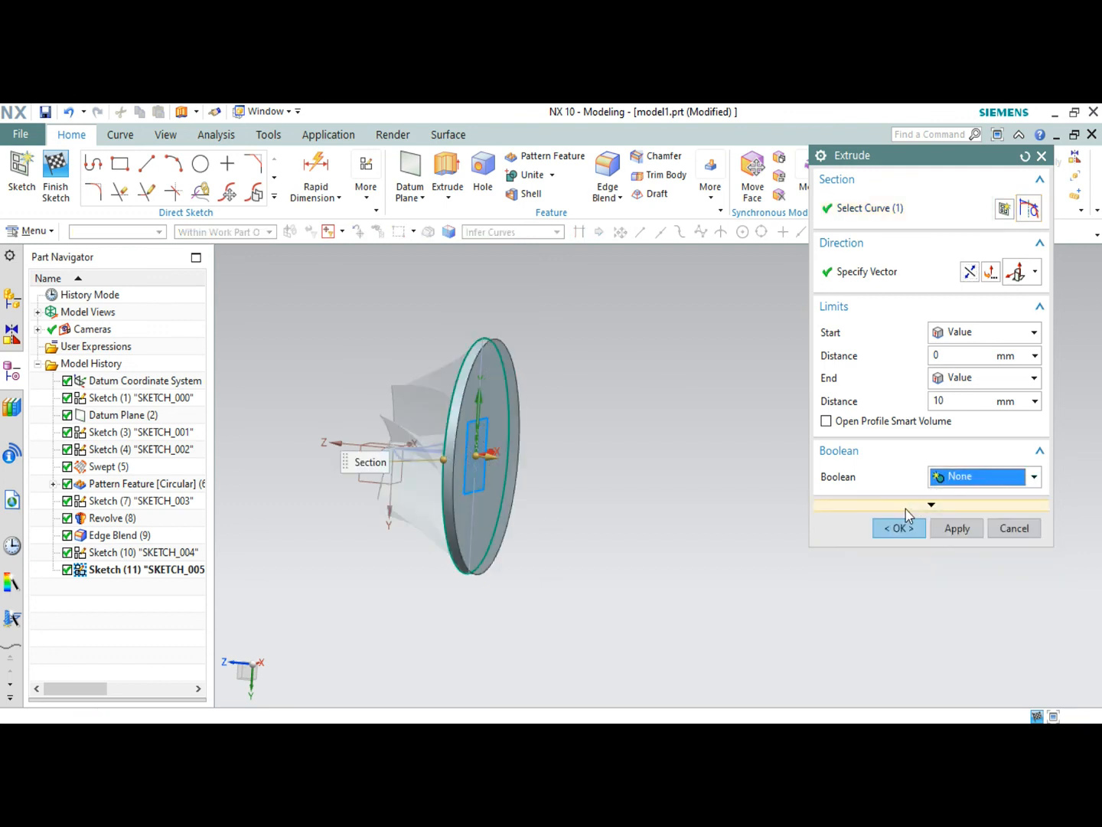
click(899, 527)
Edit the base disc's extrude and set its end distance to 5 mm.
middle_drag(590, 480, 699, 438)
scroll(446, 466, up, 3)
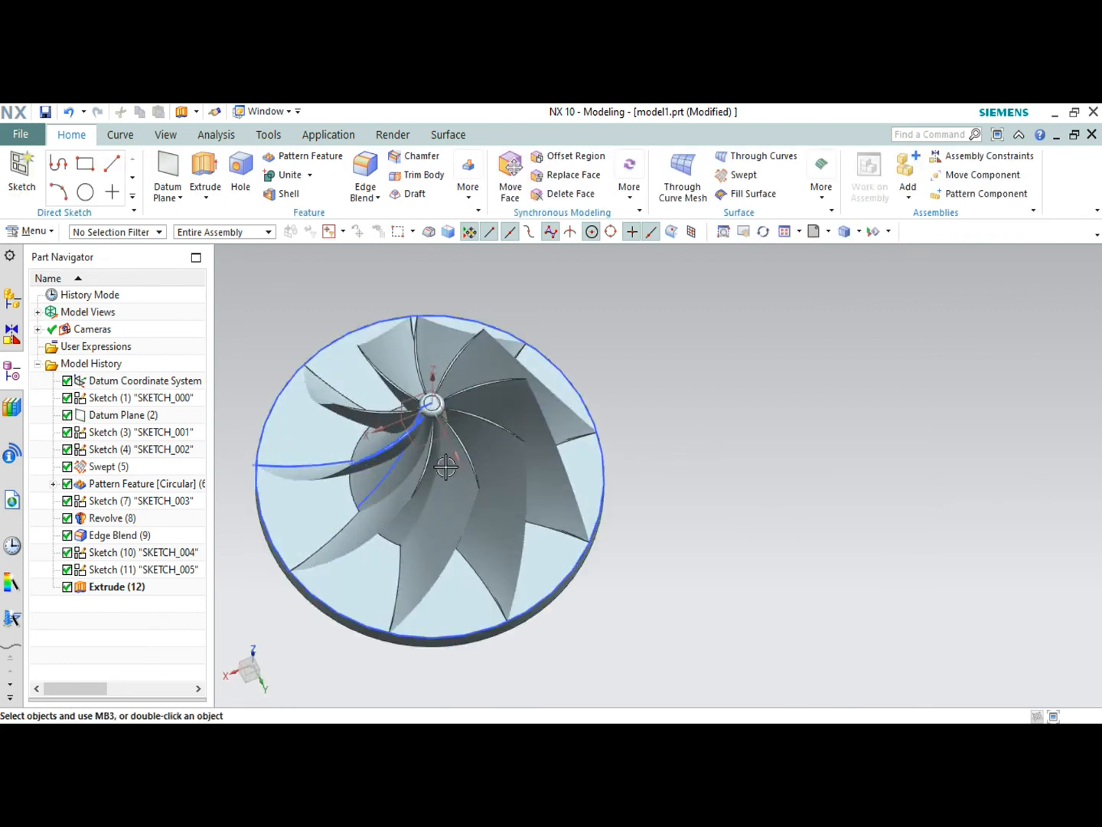
middle_drag(480, 457, 445, 498)
double_click(158, 588)
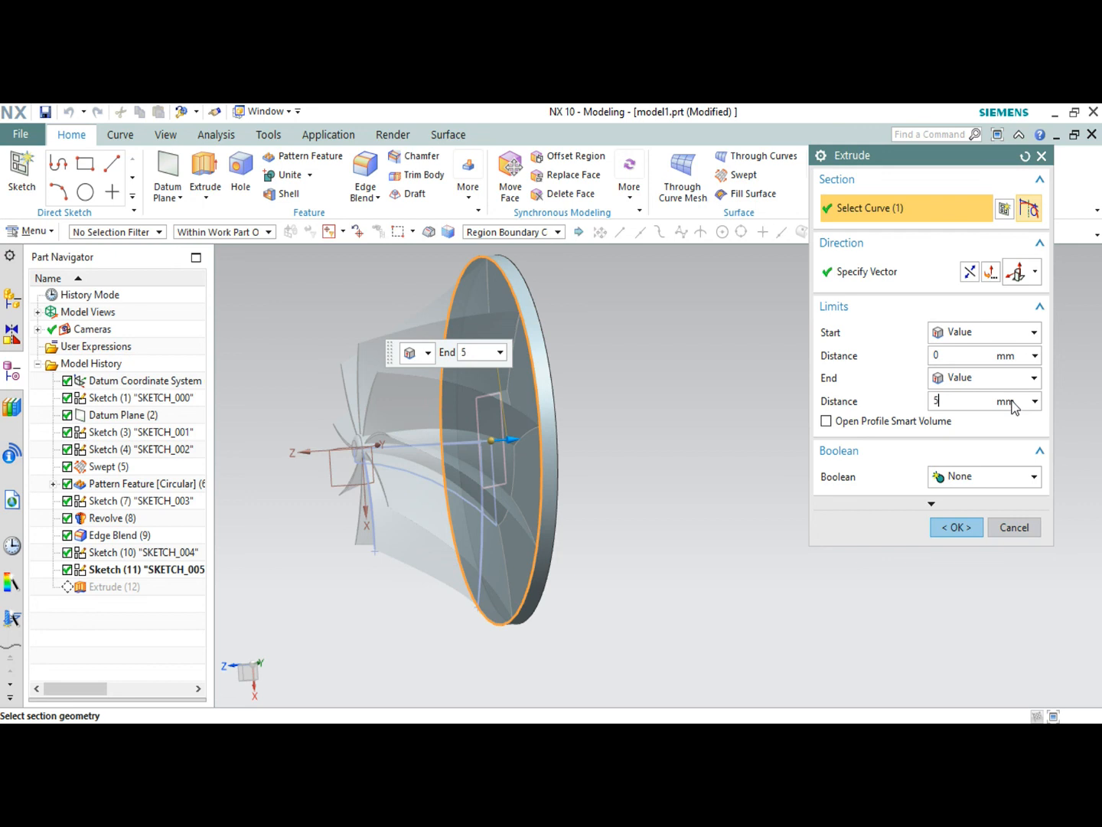
key(Return)
click(952, 527)
middle_drag(709, 458, 772, 417)
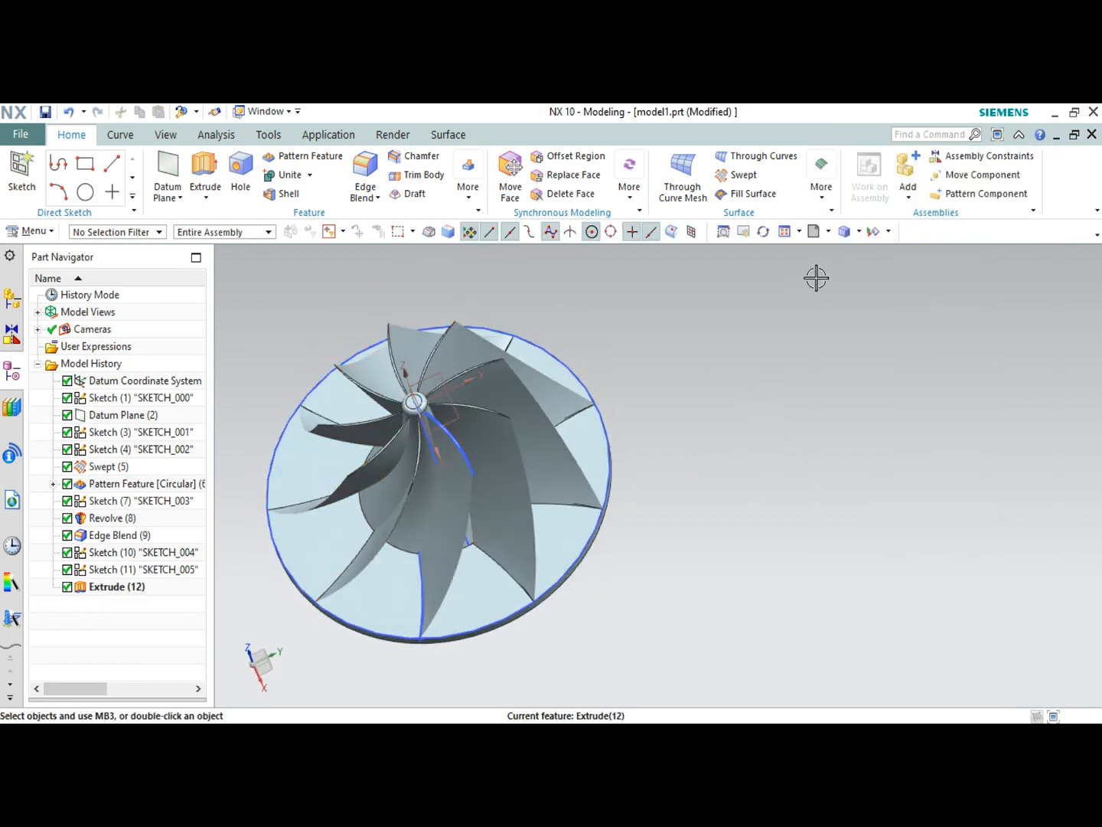
Hide all datums and sketches with Show and Hide.
click(888, 230)
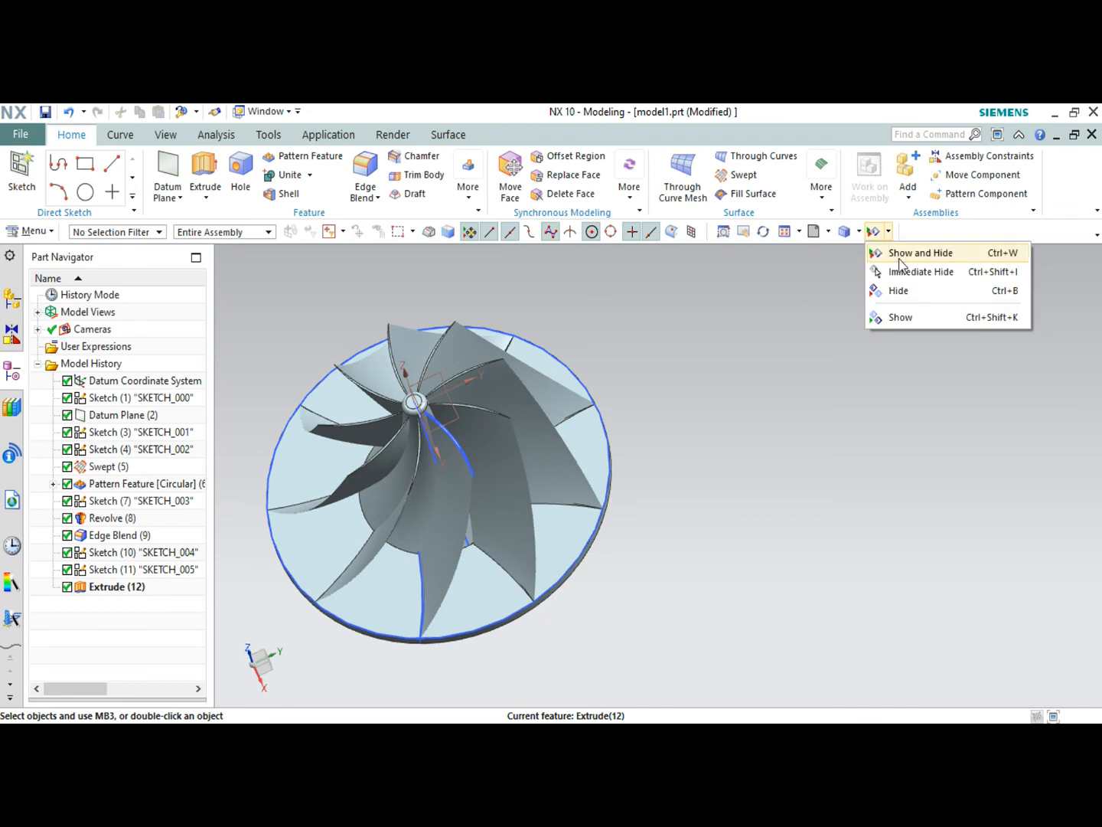
click(889, 234)
click(889, 231)
click(906, 260)
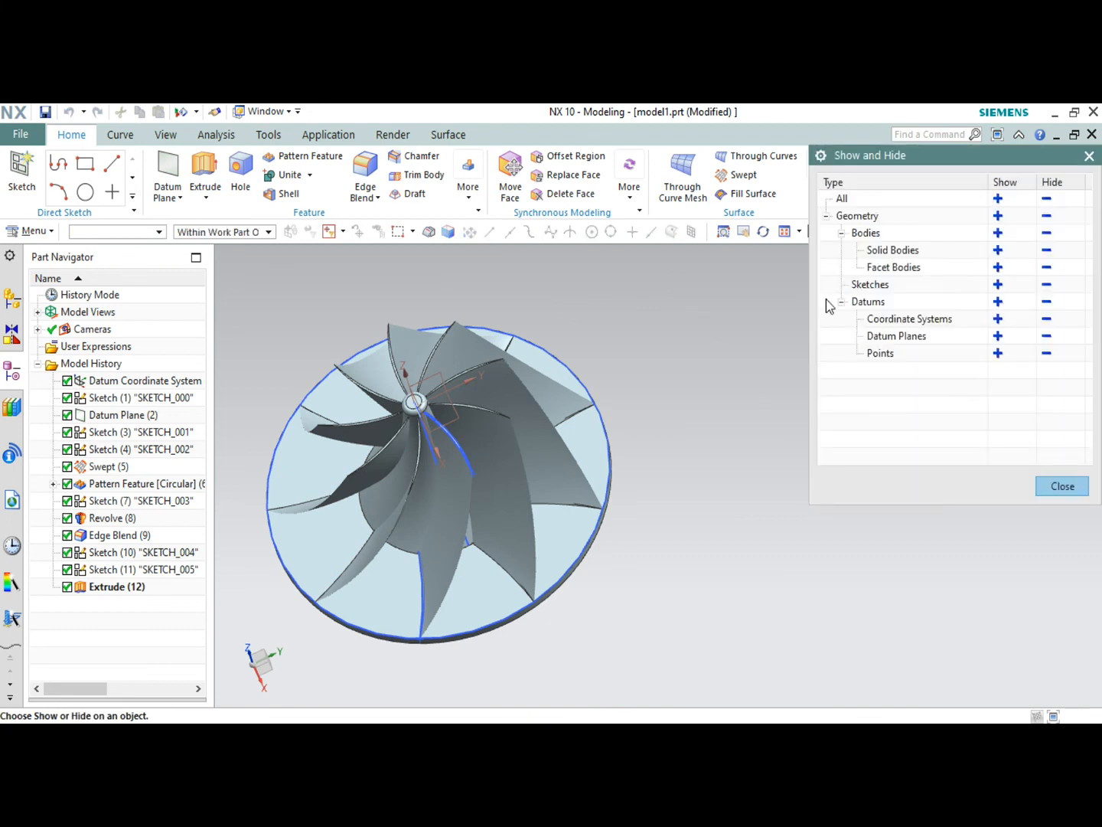
click(1046, 303)
click(1047, 286)
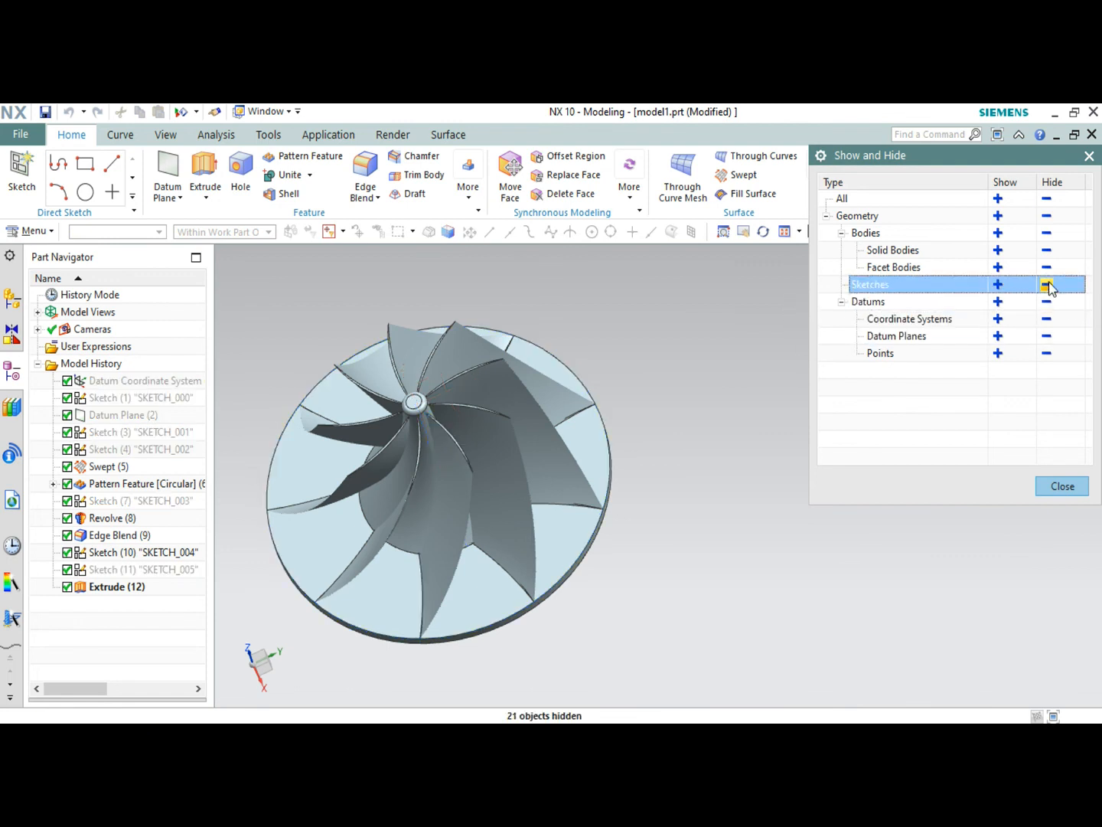
click(1063, 487)
middle_drag(762, 448, 795, 403)
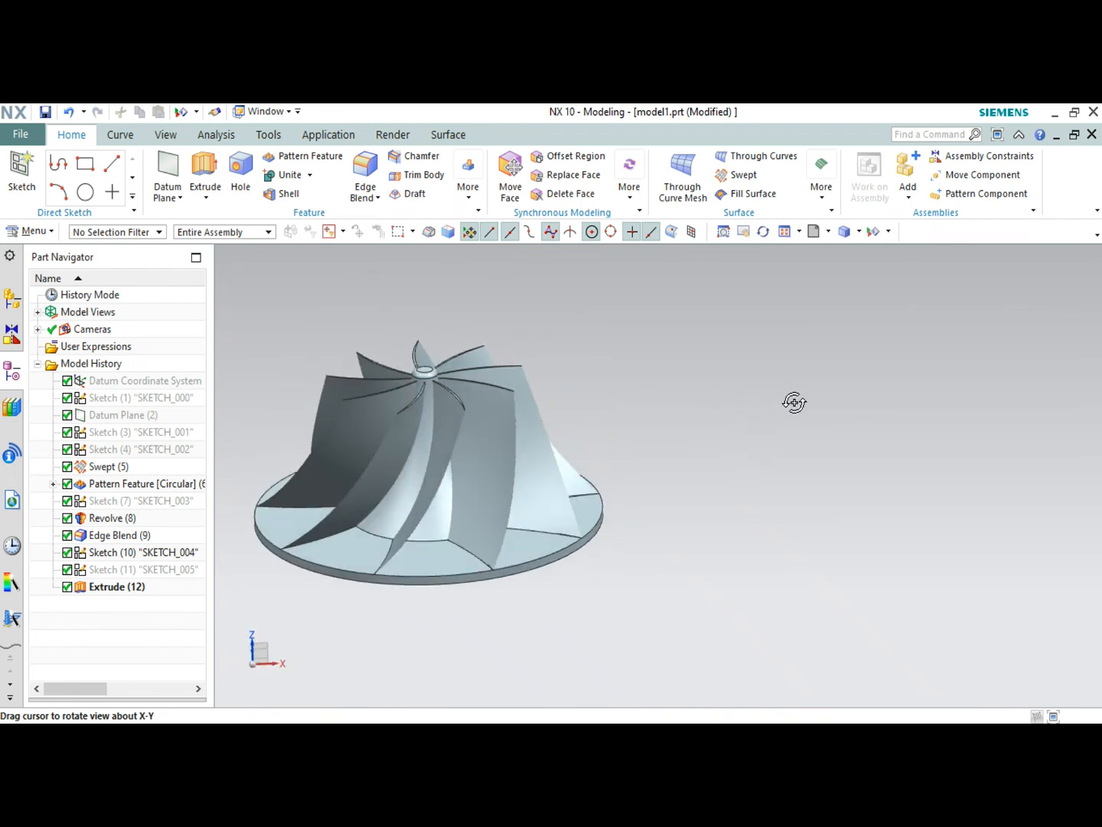
scroll(382, 495, up, 2)
scroll(468, 470, down, 3)
scroll(366, 449, up, 2)
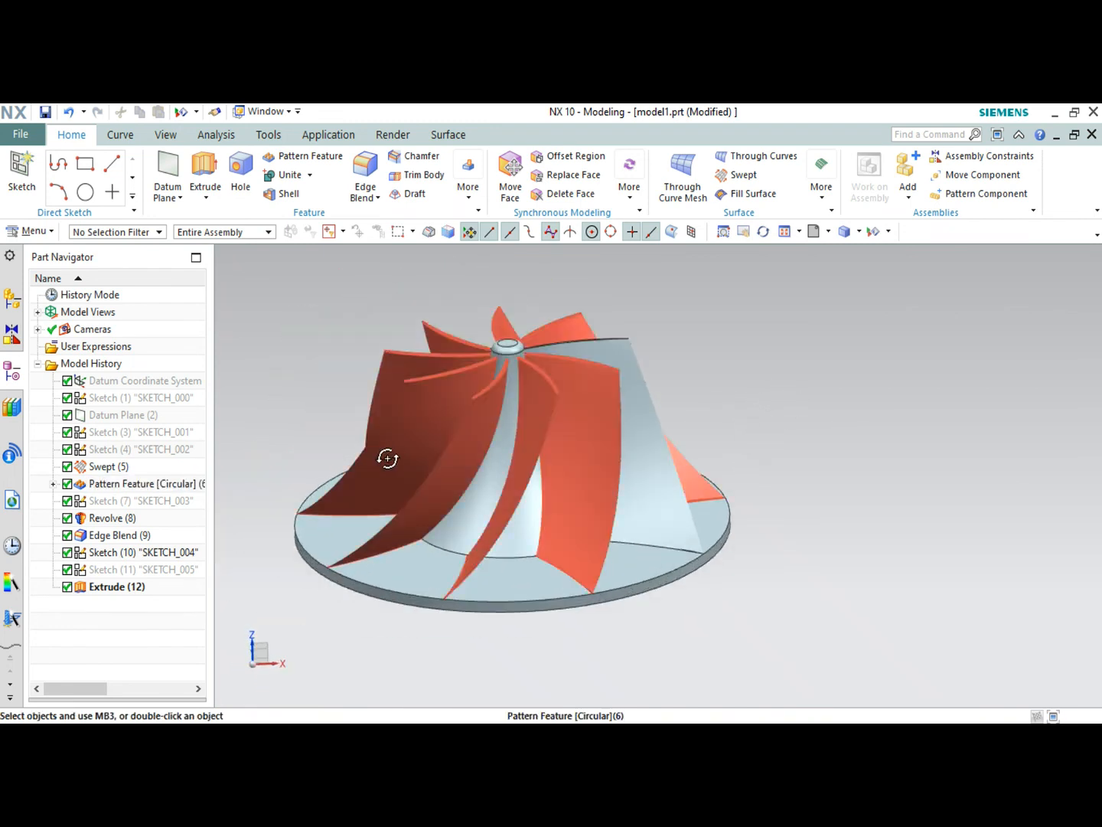